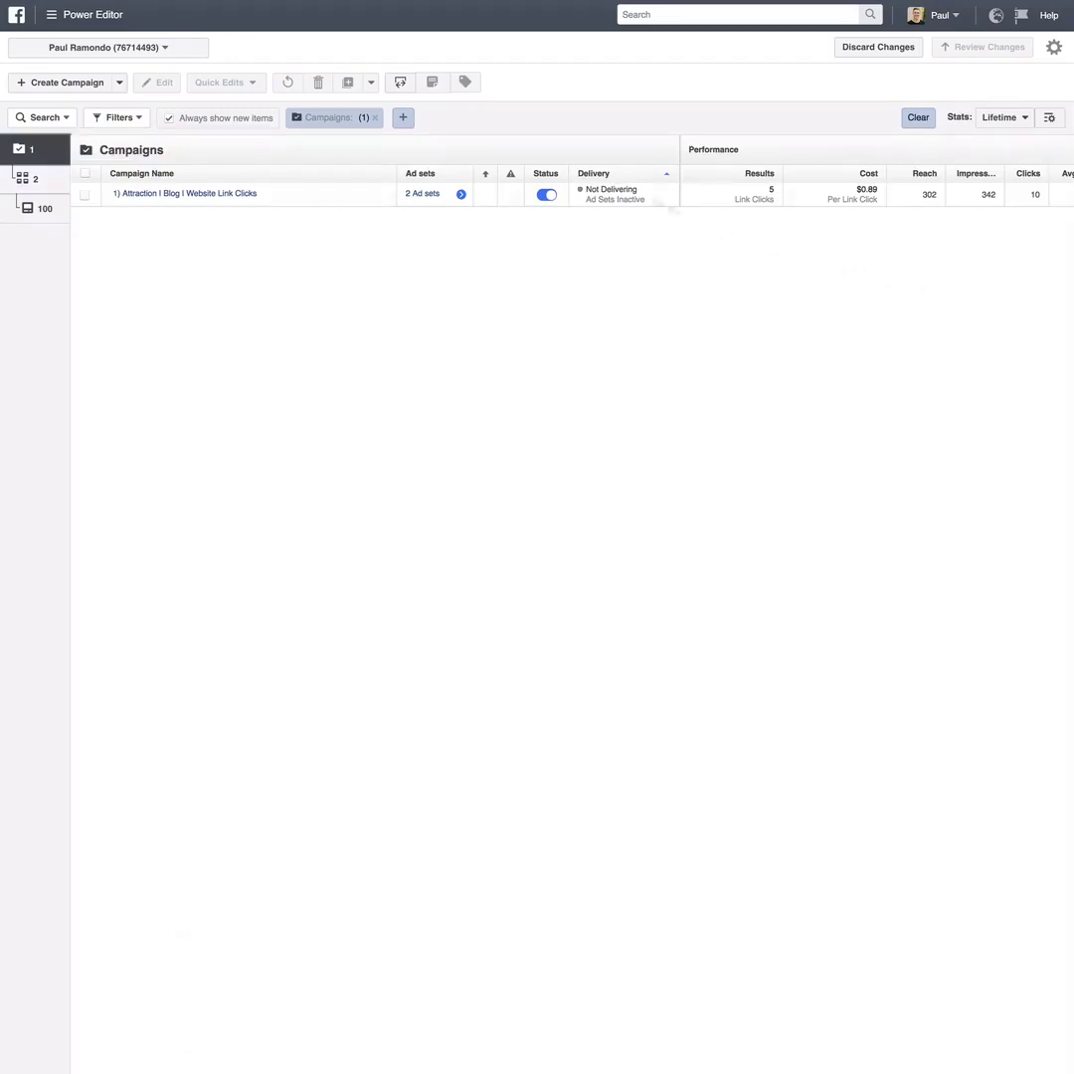
Open Audience Insights from the full list of tools and start with an audience of Everyone on Facebook.
click(69, 18)
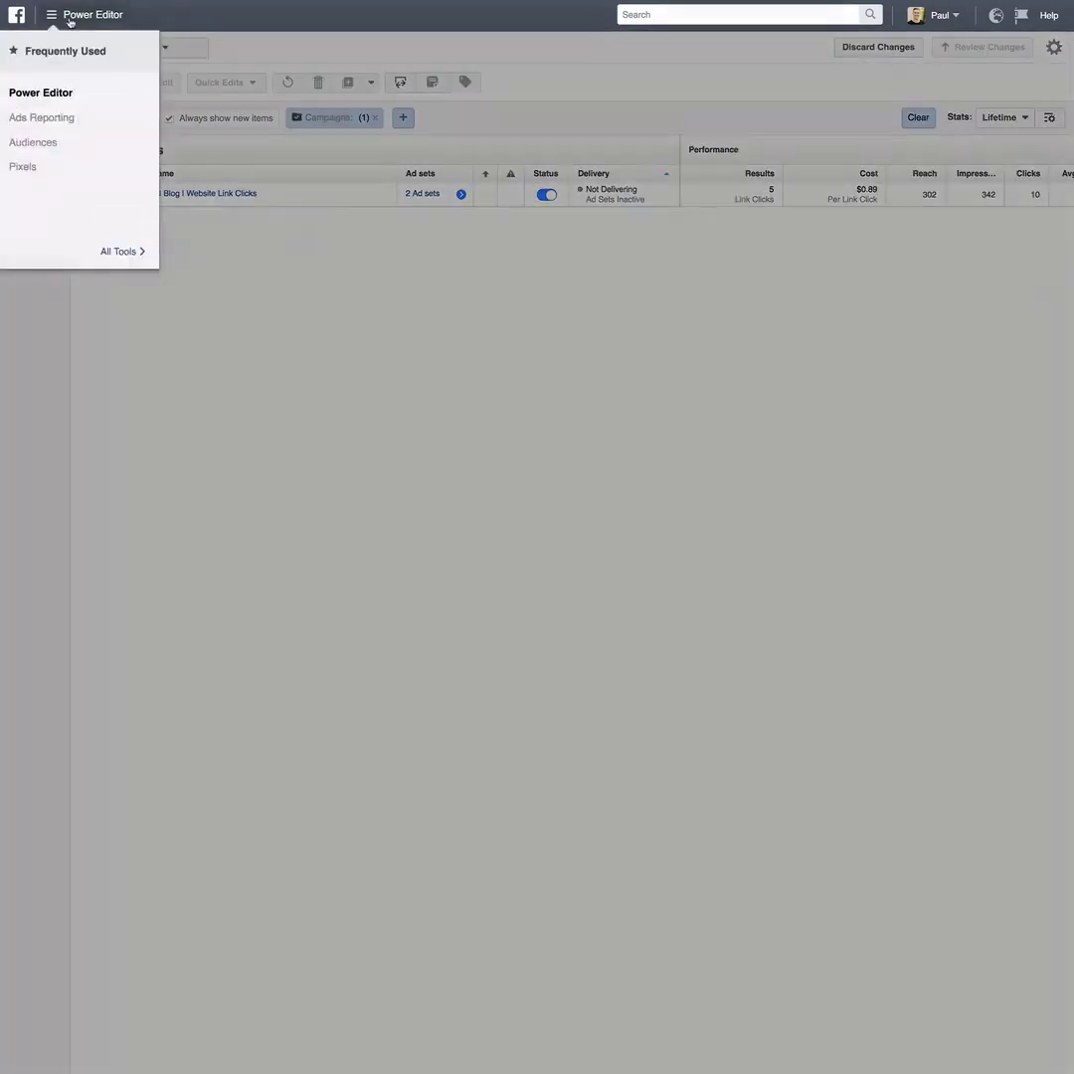
click(105, 254)
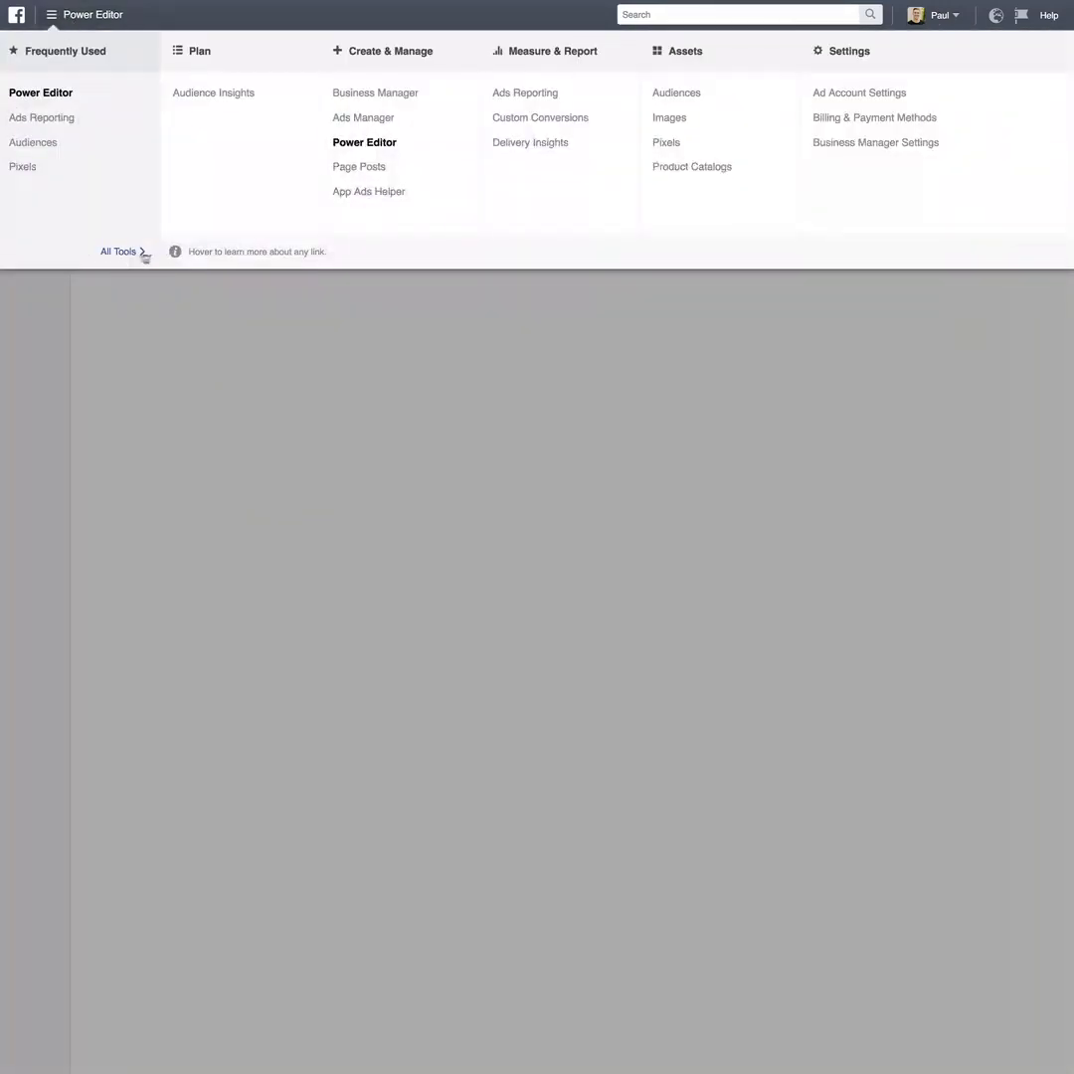
click(221, 95)
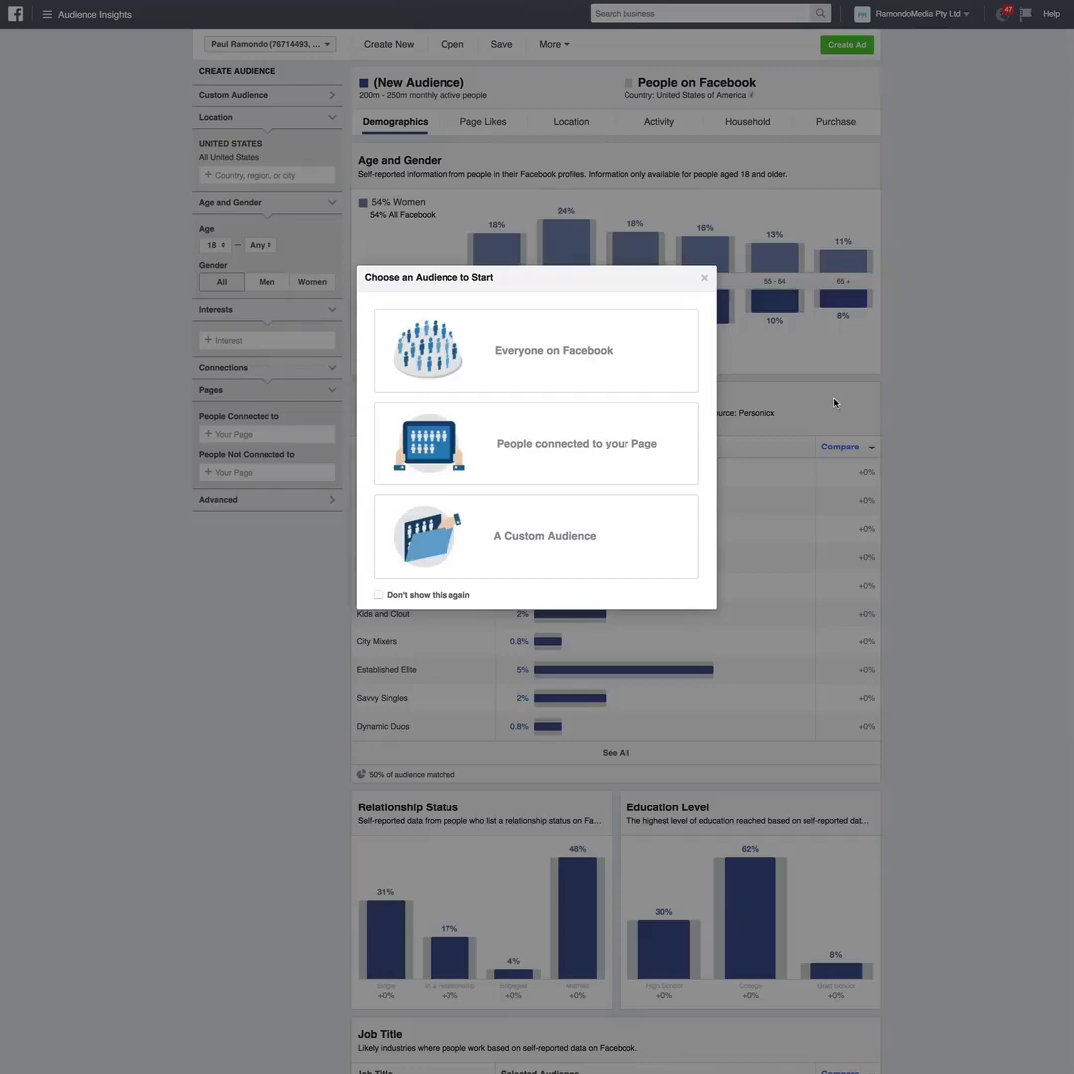
click(553, 368)
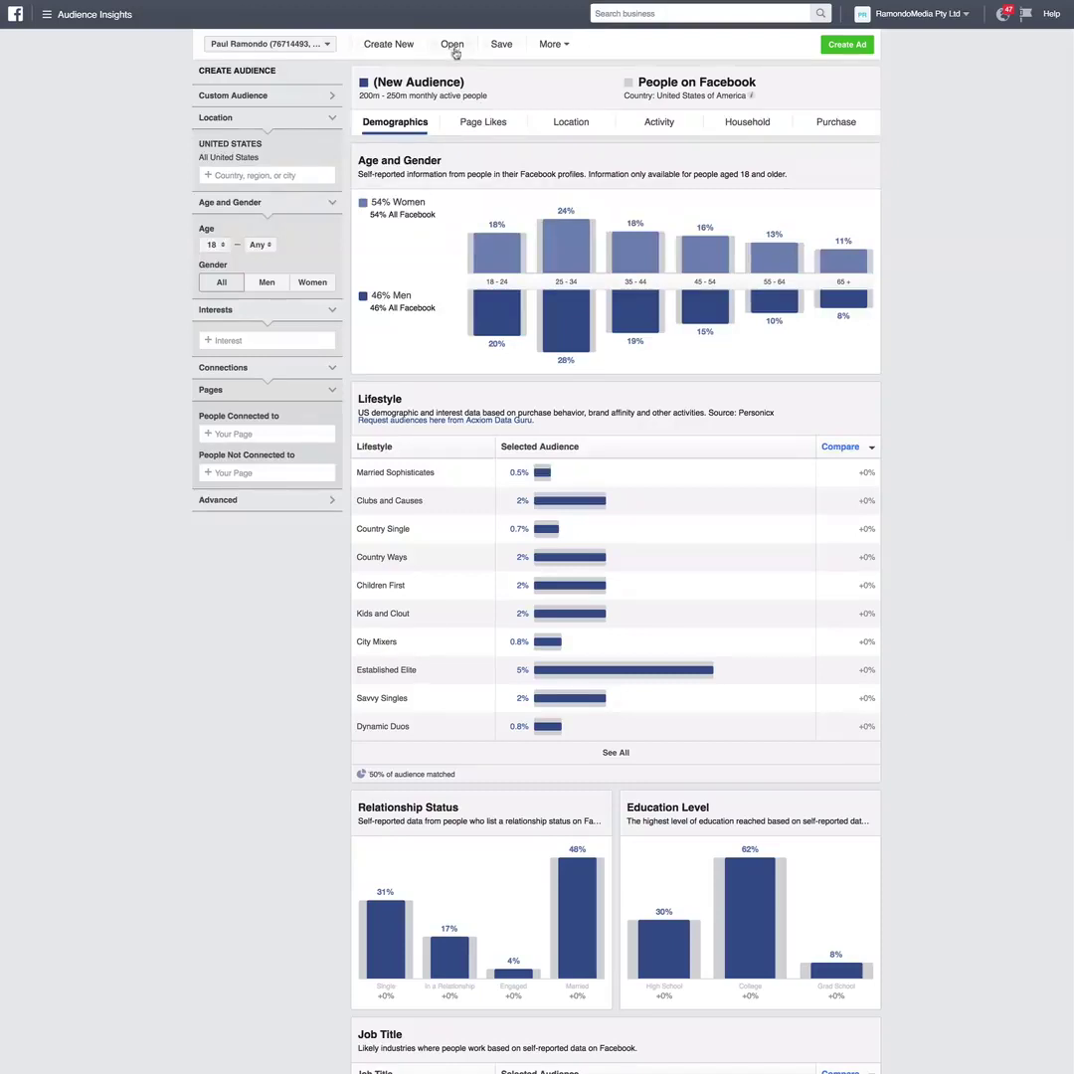
click(564, 46)
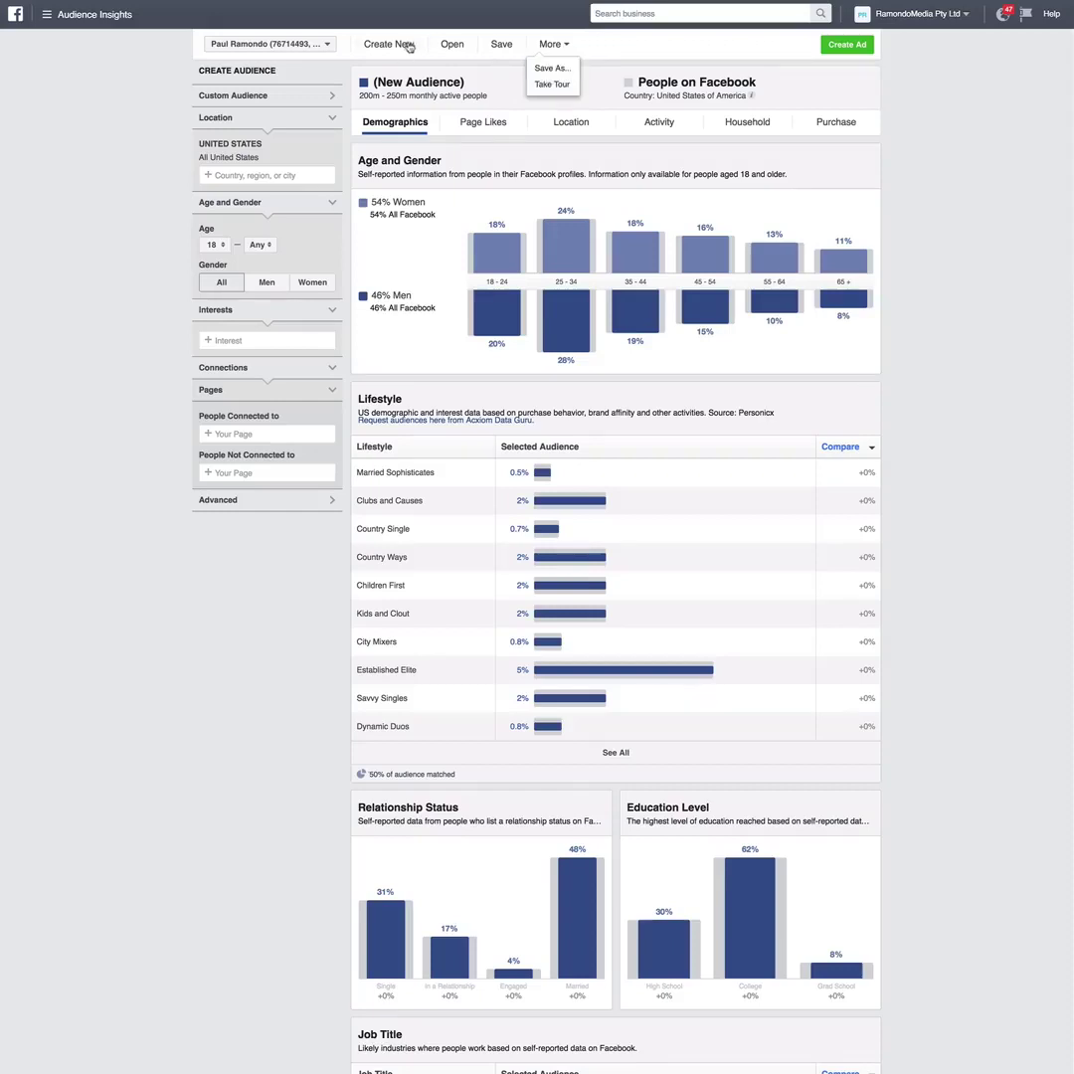
click(642, 49)
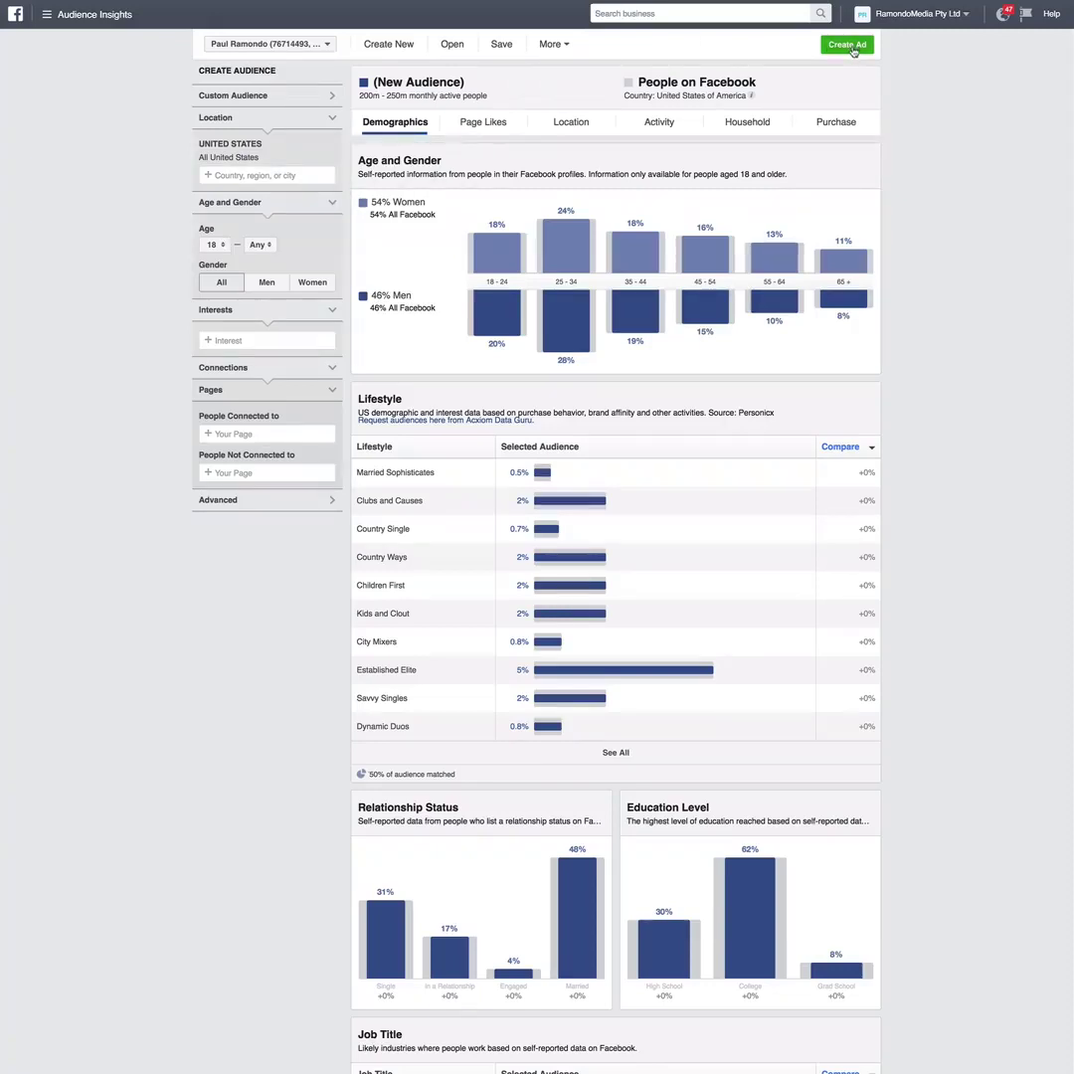
Expand the Custom Audience and Advanced filters and look over the available targeting options, including the interest categories.
click(279, 97)
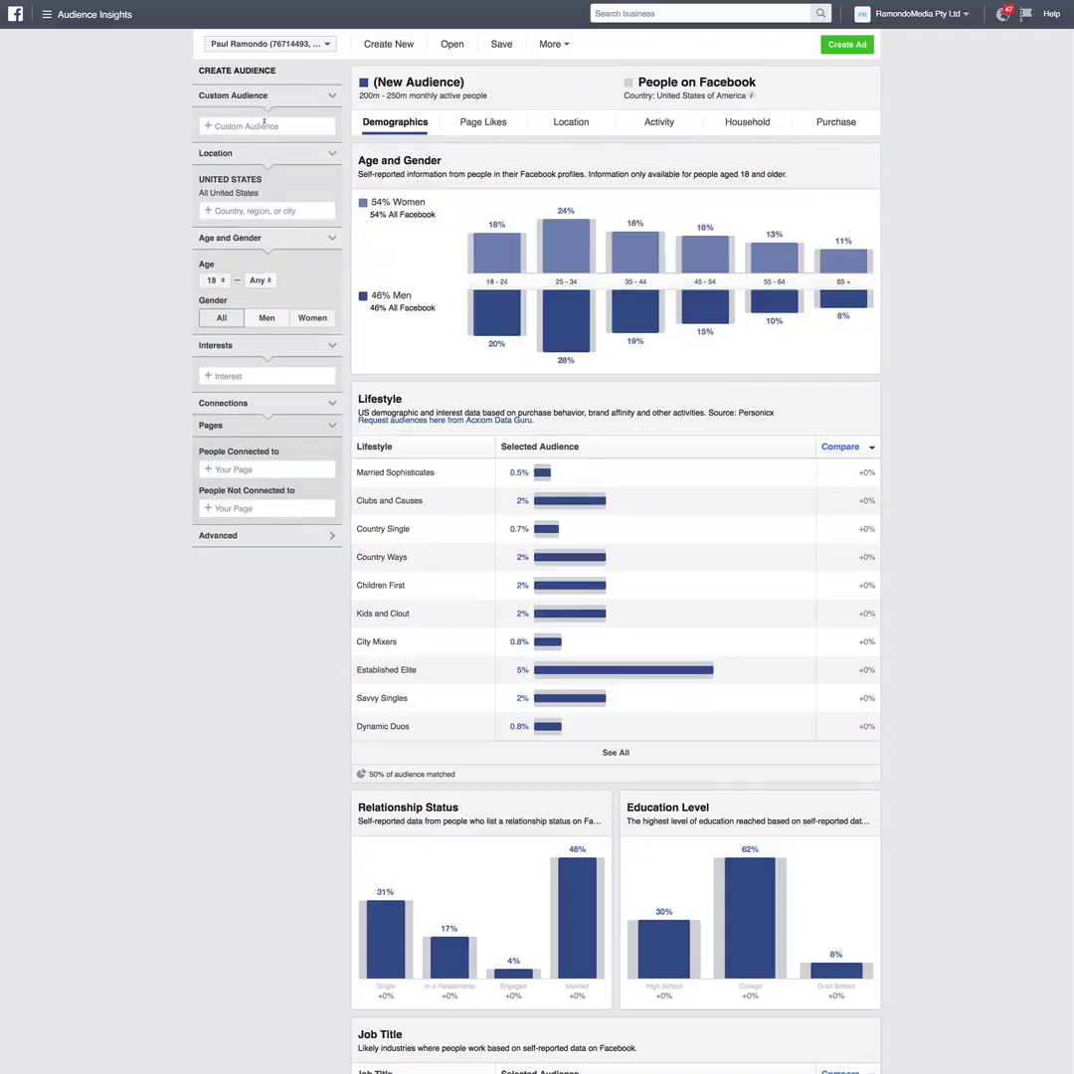
click(261, 126)
click(142, 132)
click(244, 375)
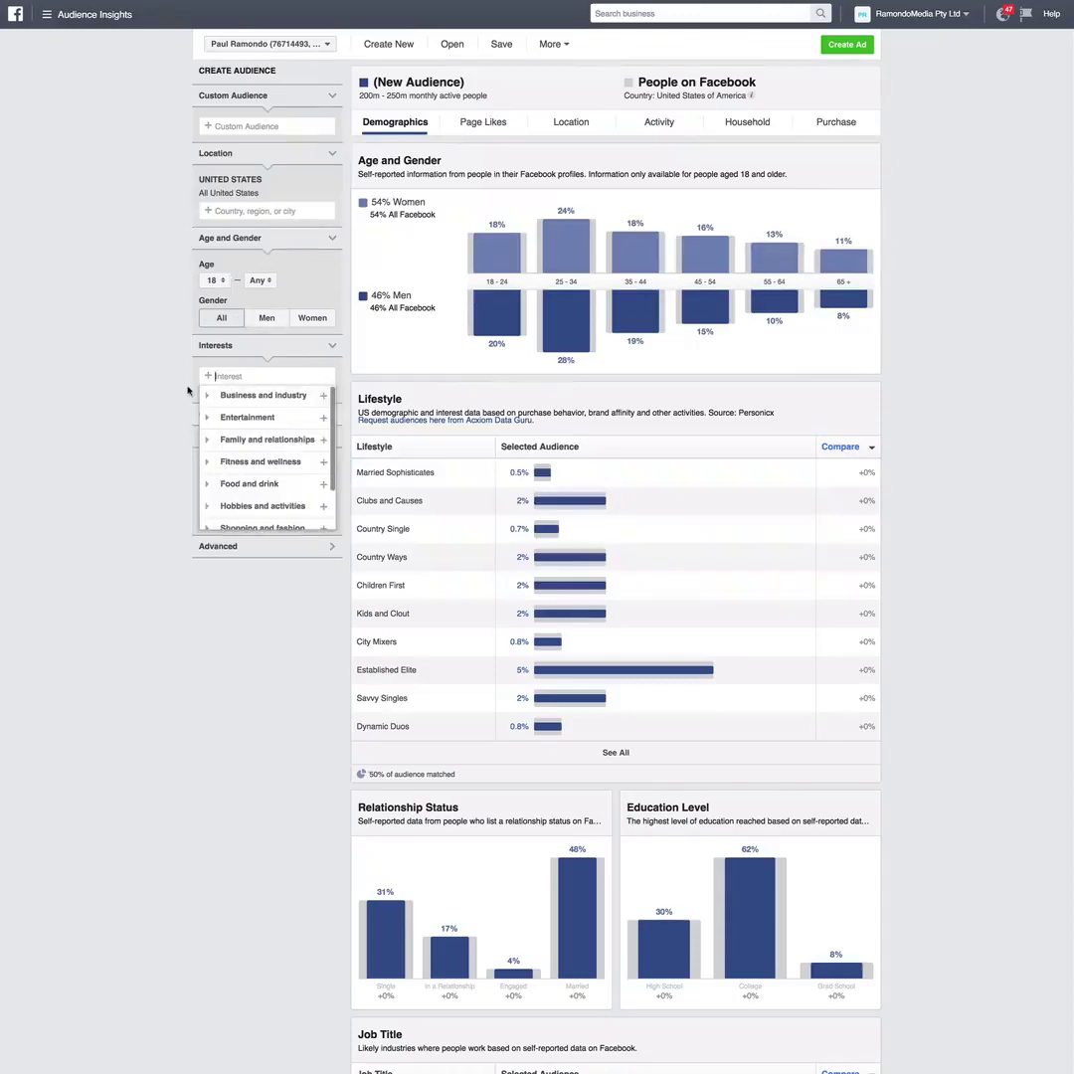
scroll(180, 393, down, 2)
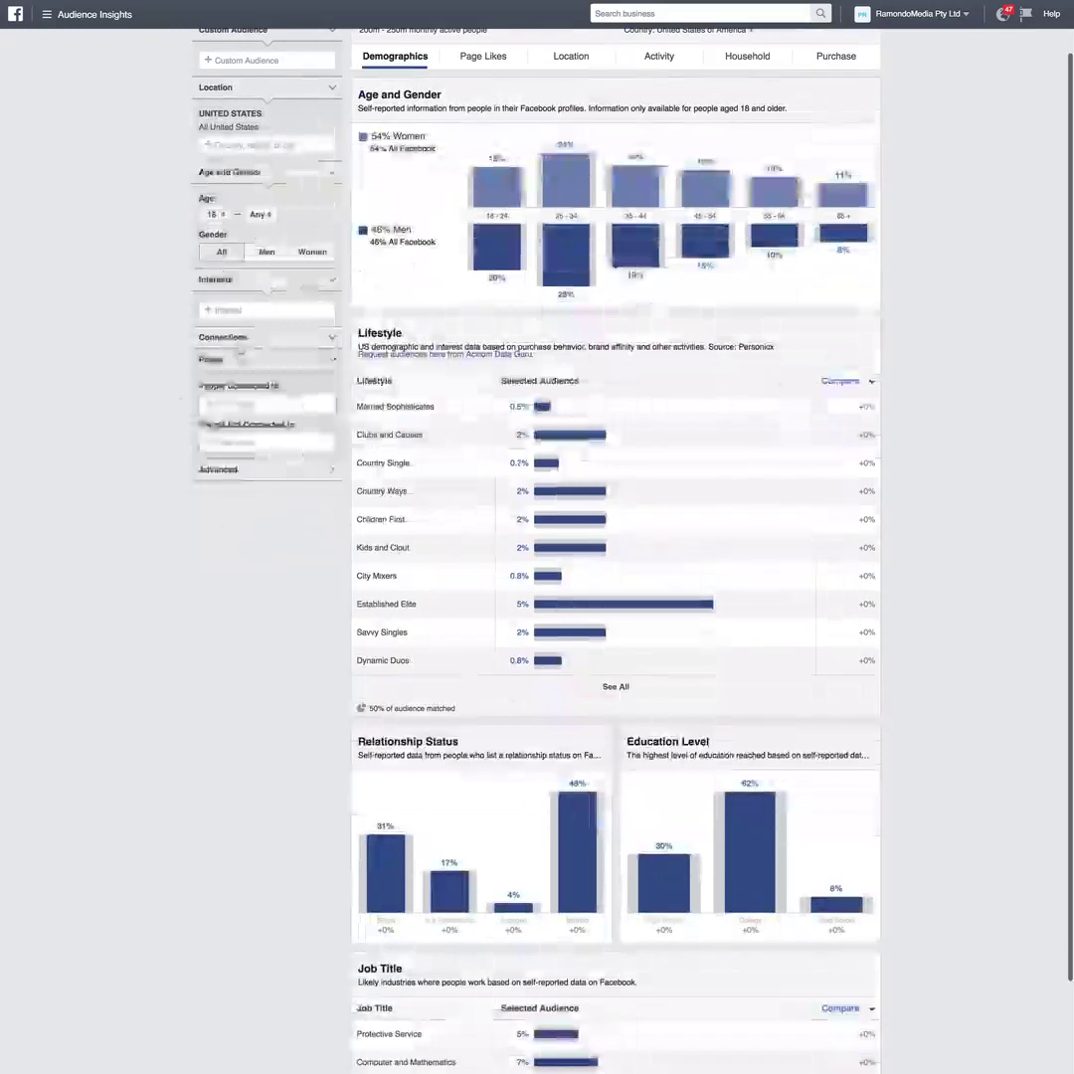
click(241, 343)
click(244, 348)
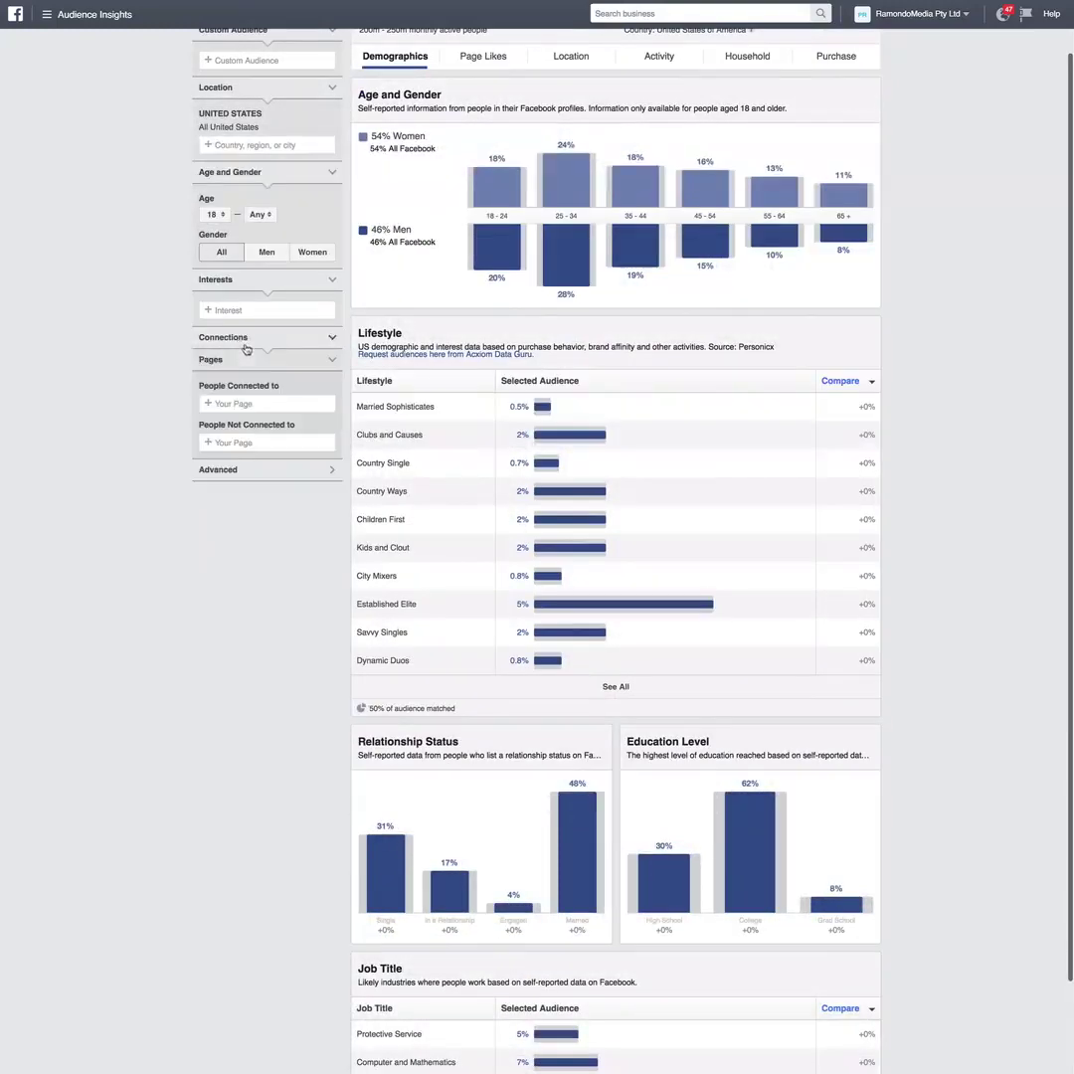
click(237, 473)
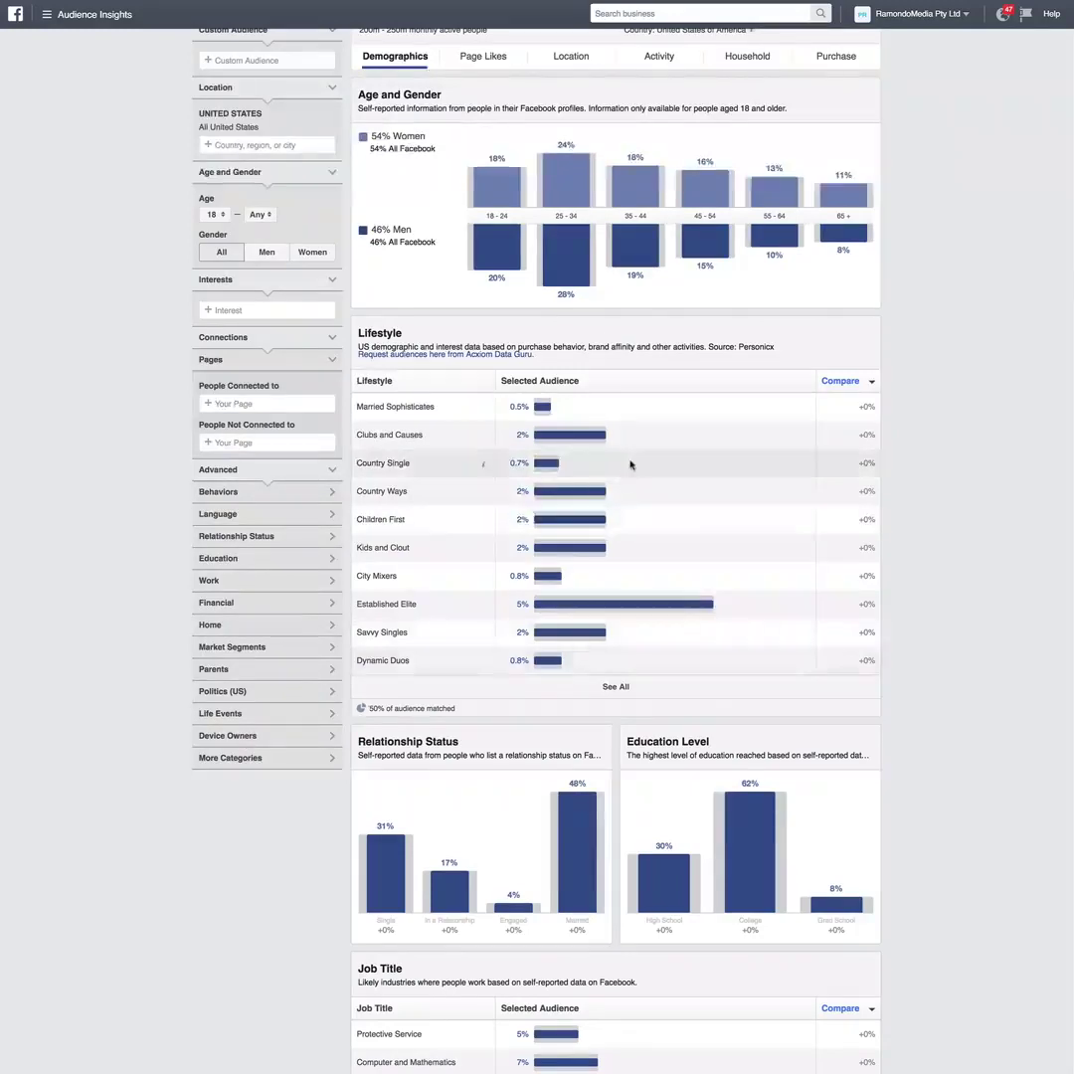
scroll(621, 478, up, 2)
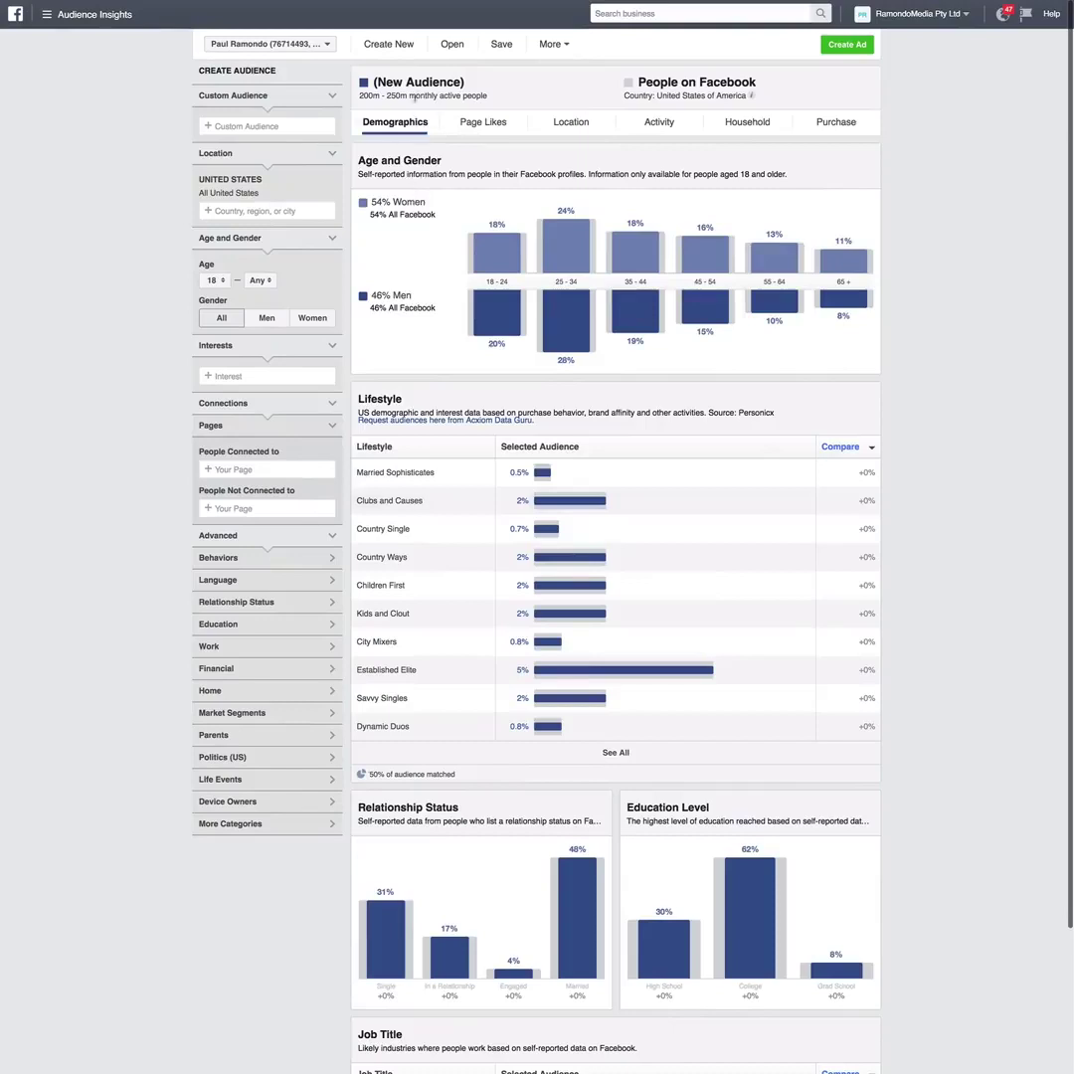
Review the new audience's demographics, page likes, location, activity, household and purchase insights.
mouse_move(525, 261)
scroll(693, 846, down, 5)
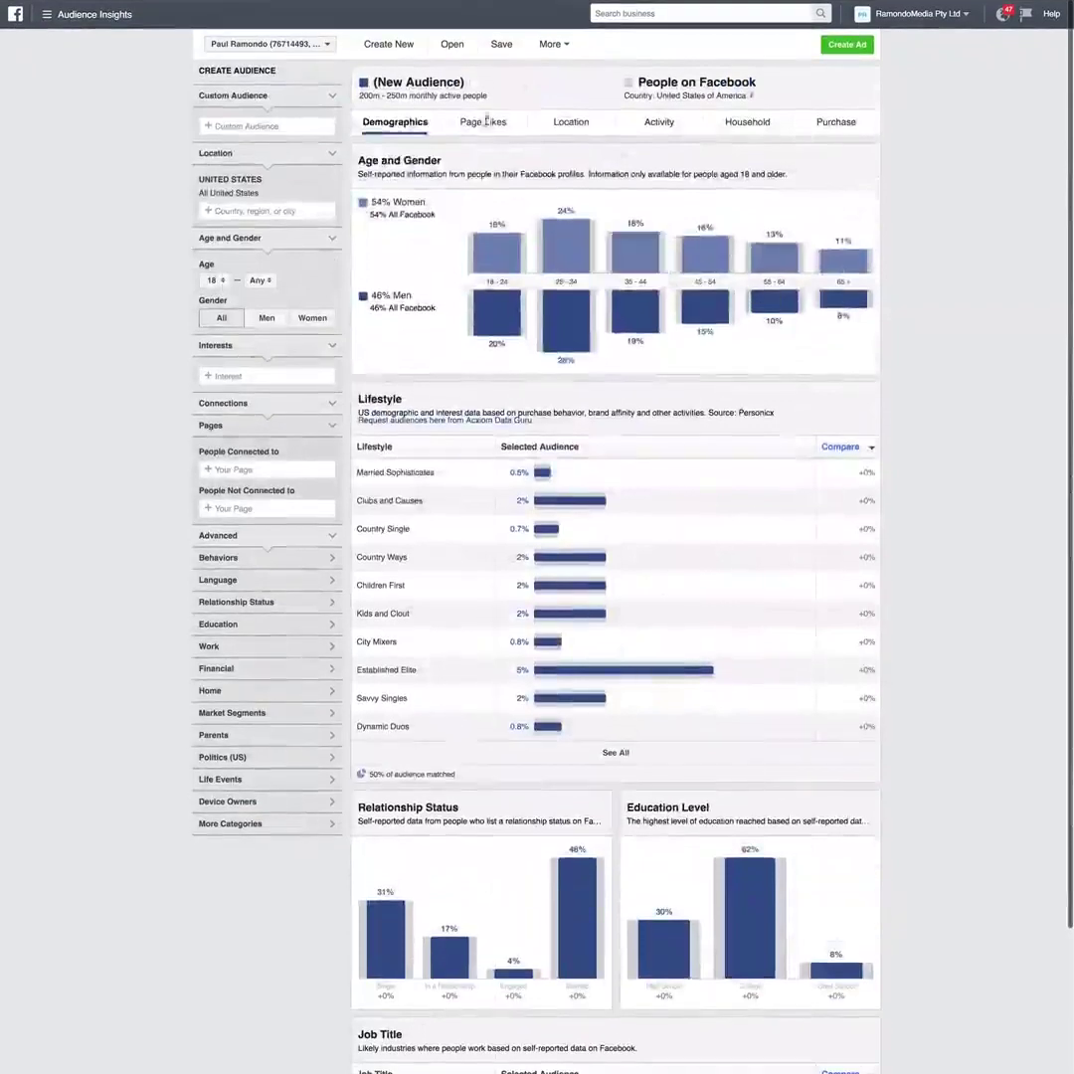
click(484, 121)
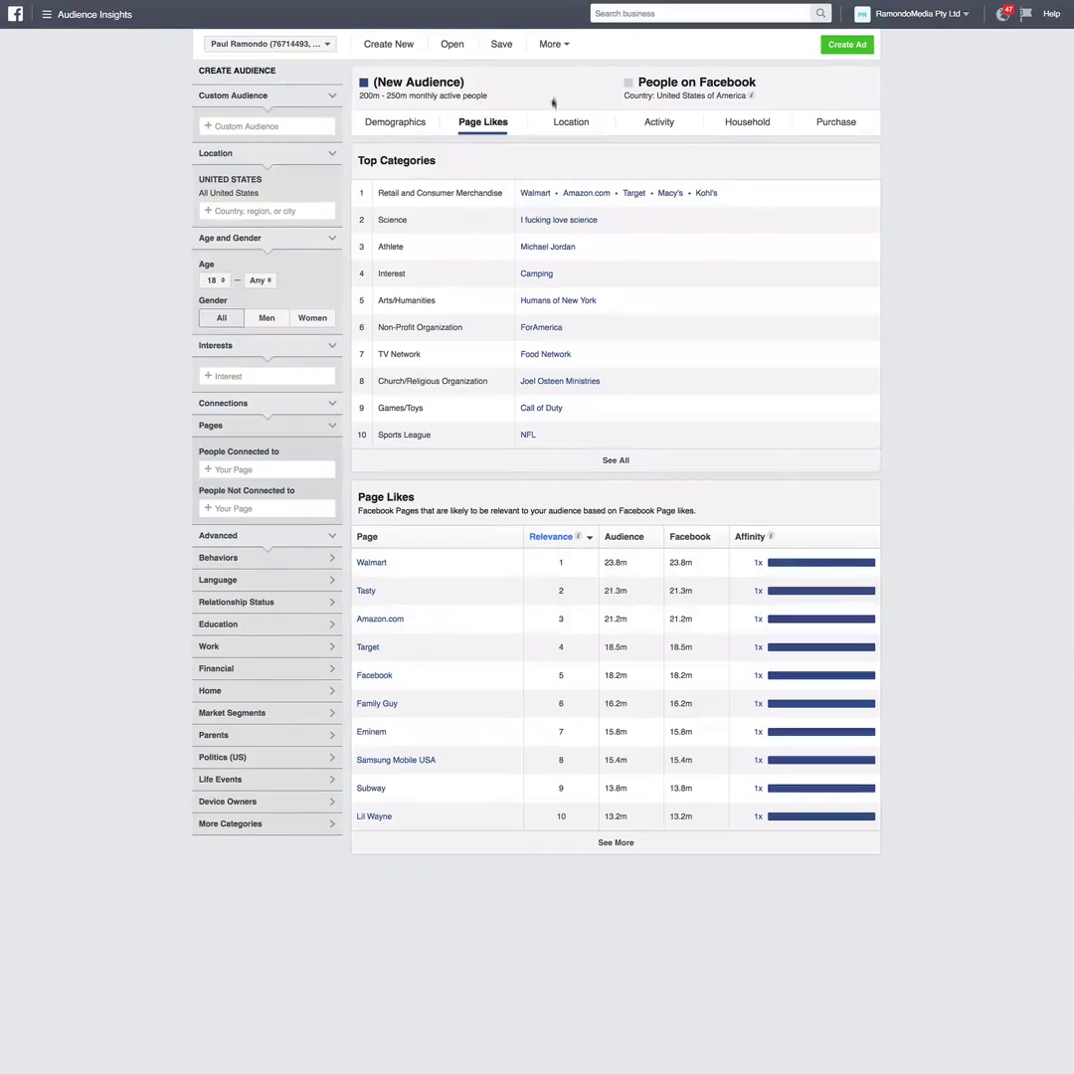
click(585, 131)
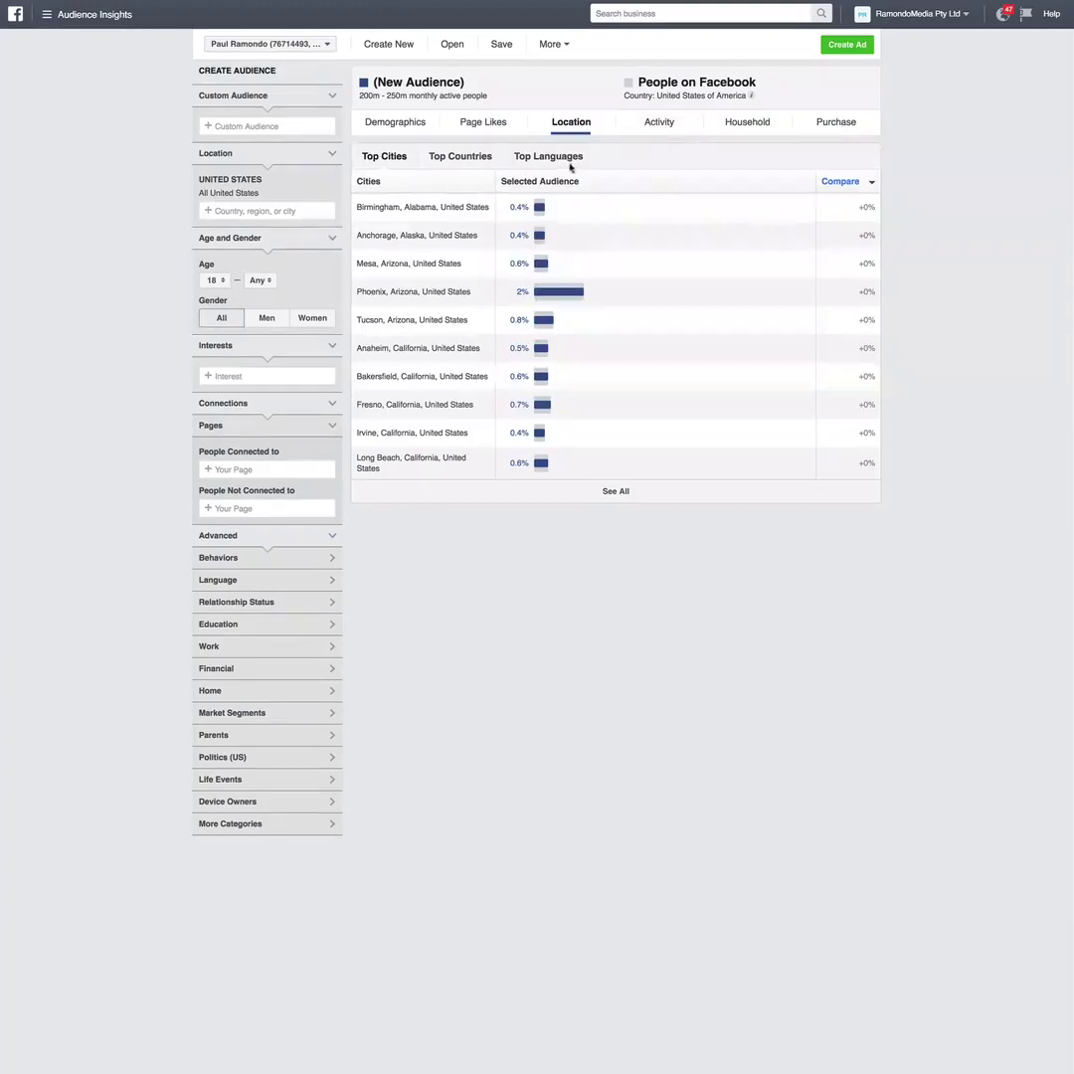
click(651, 128)
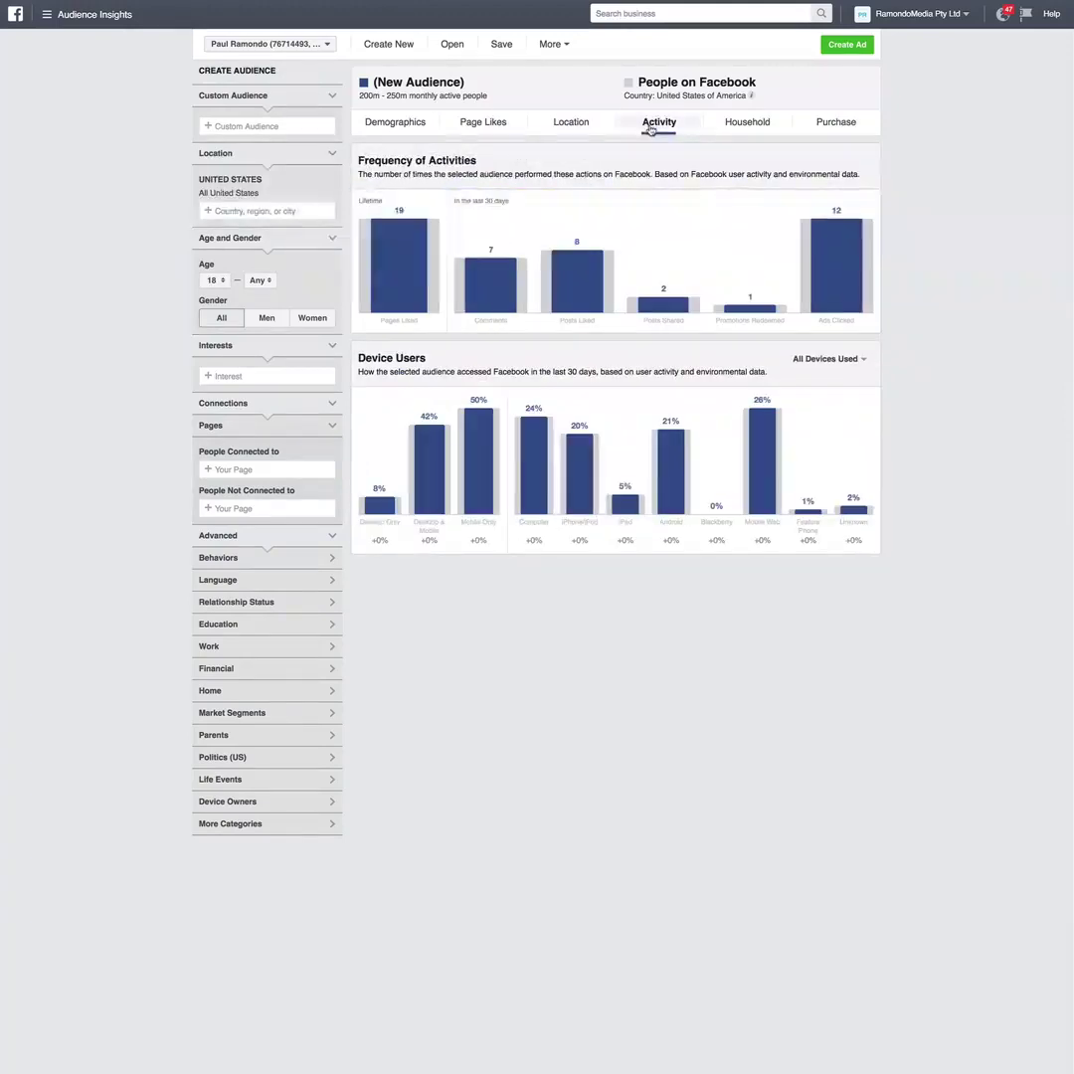
click(736, 126)
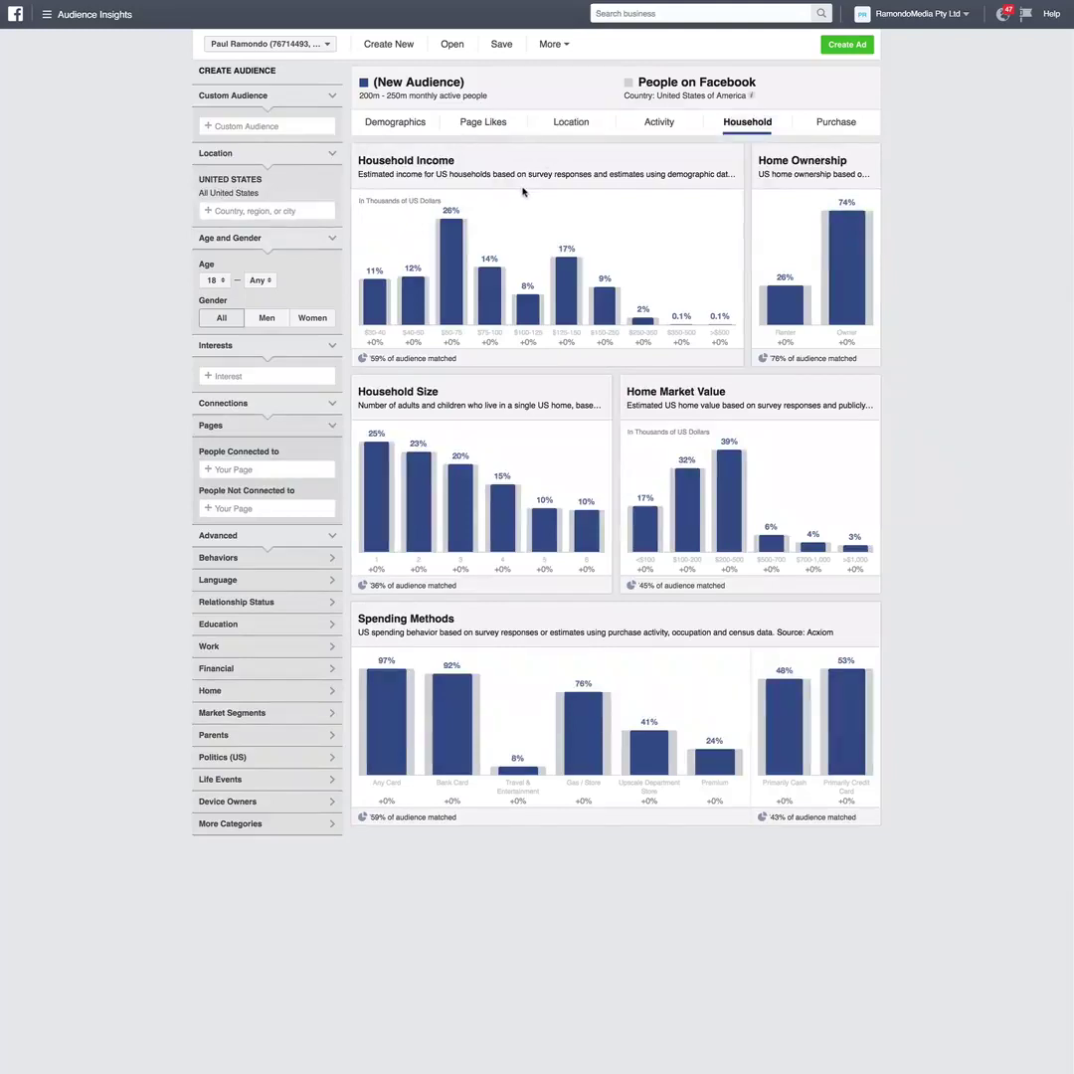
click(837, 126)
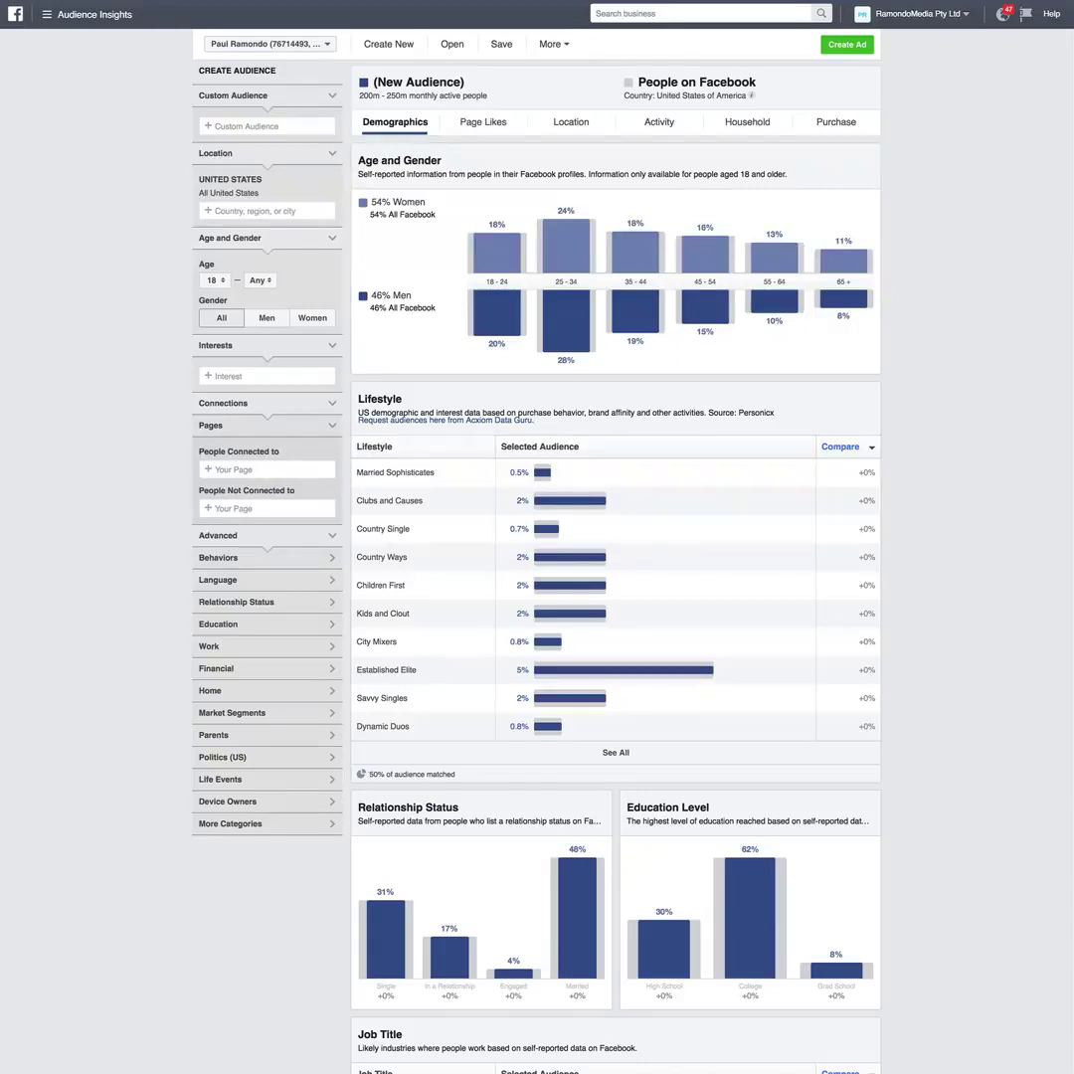
Switch to the Customer Archetype Discovery document, look over its first page, and return to Audience Insights.
key(super+Tab)
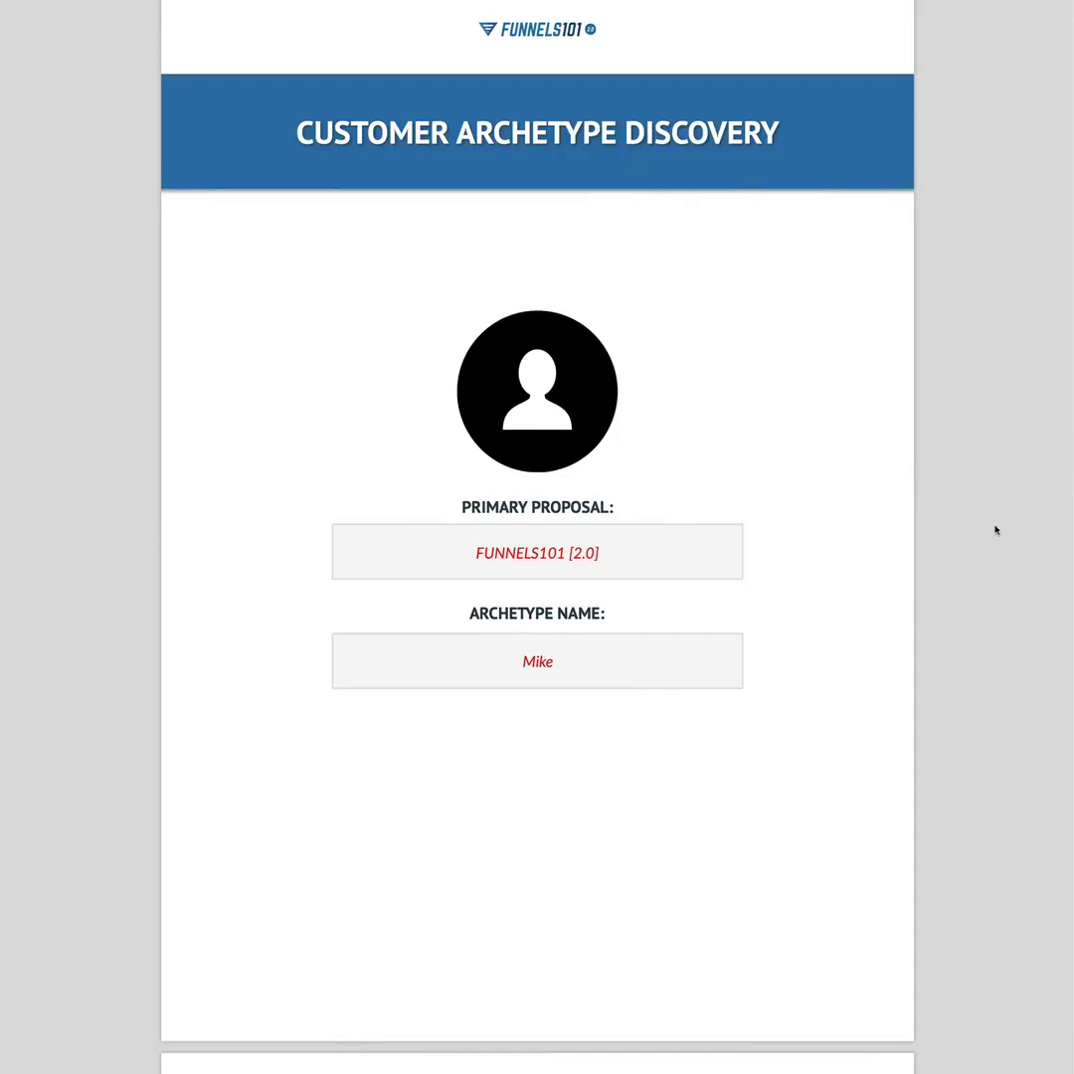
scroll(959, 530, down, 5)
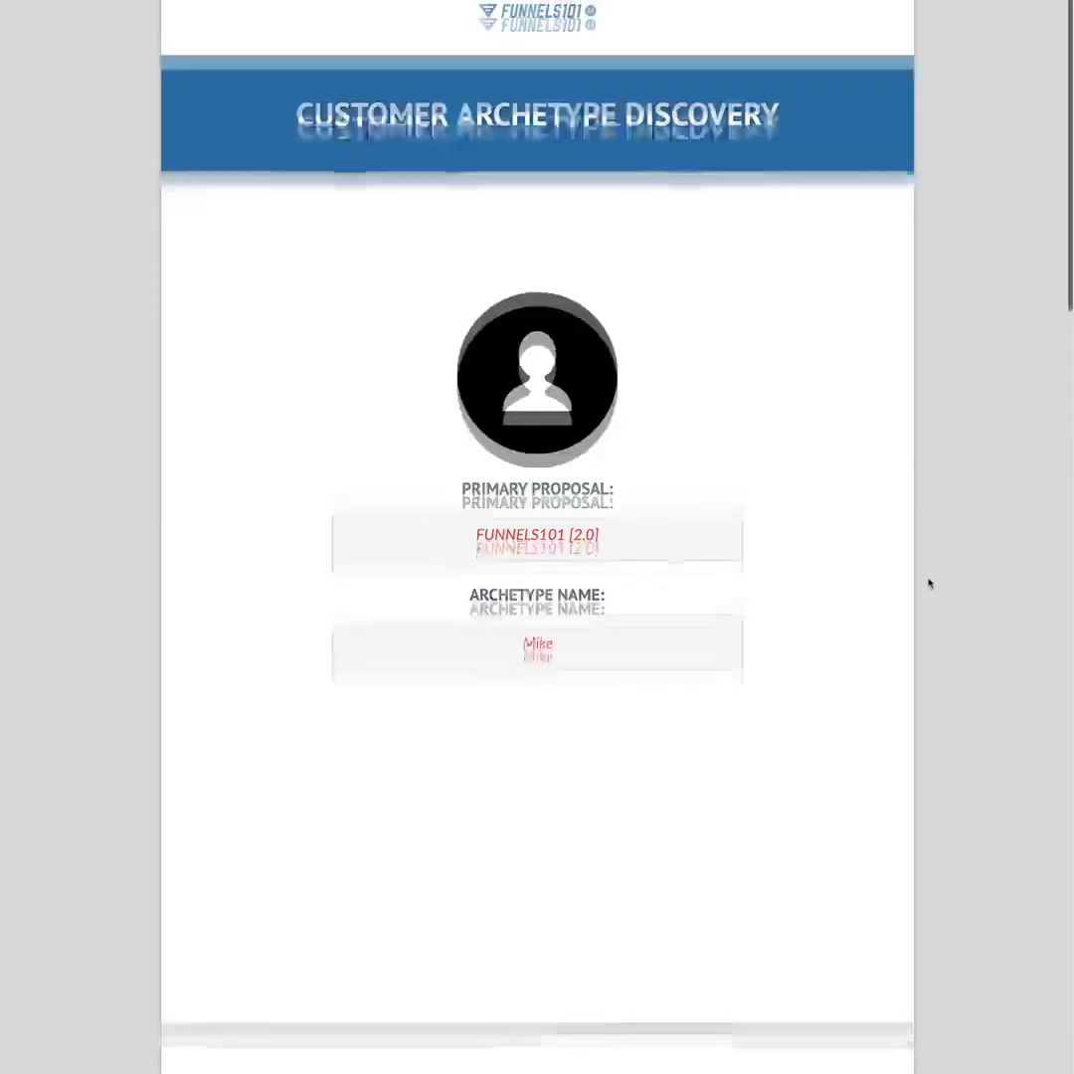
scroll(907, 589, down, 5)
scroll(906, 584, up, 10)
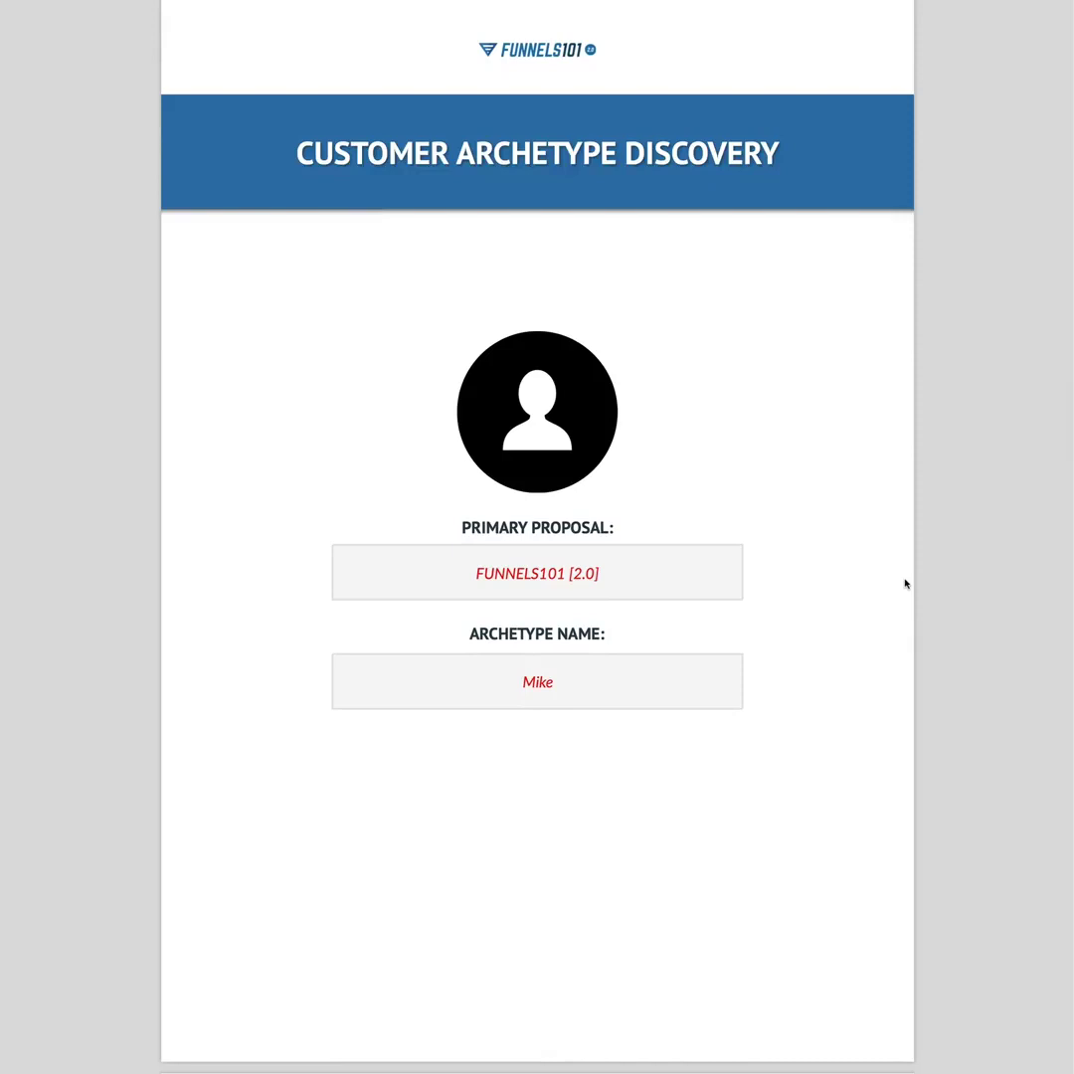
key(super+Tab)
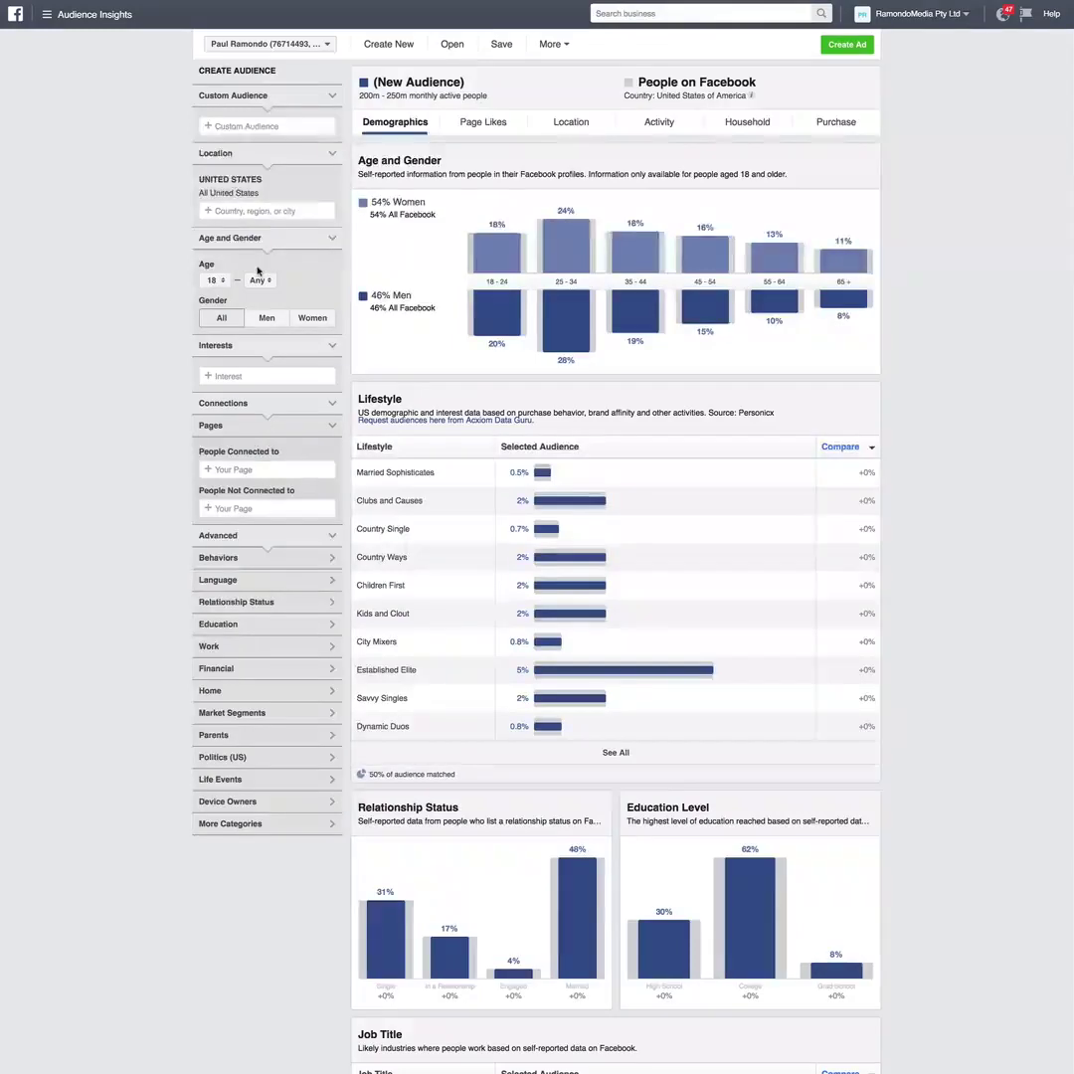
Check the gender and age fields in the Customer Archetype Discovery document, returning to Audience Insights when done.
key(ctrl+Tab)
scroll(445, 426, down, 6)
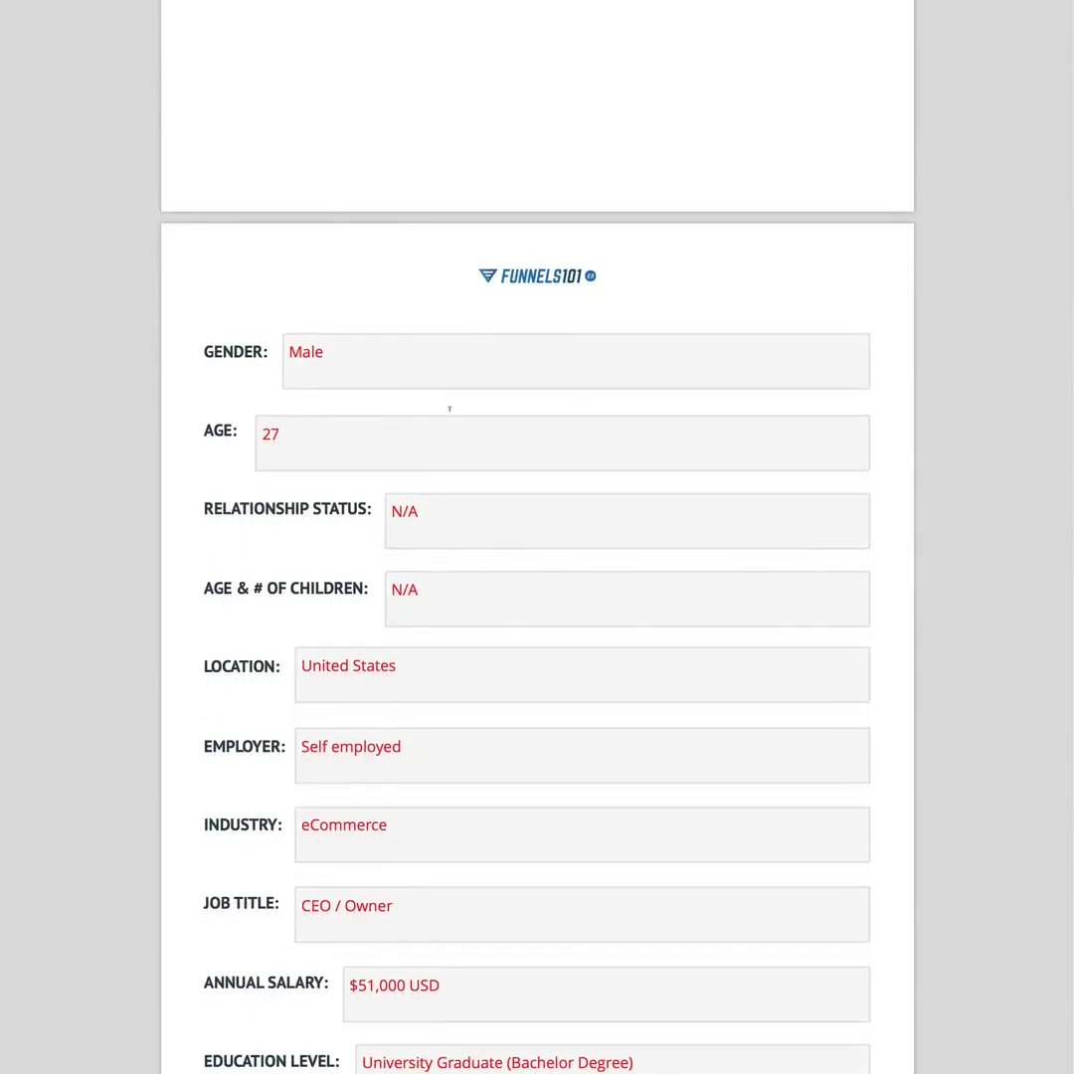
key(super+Tab)
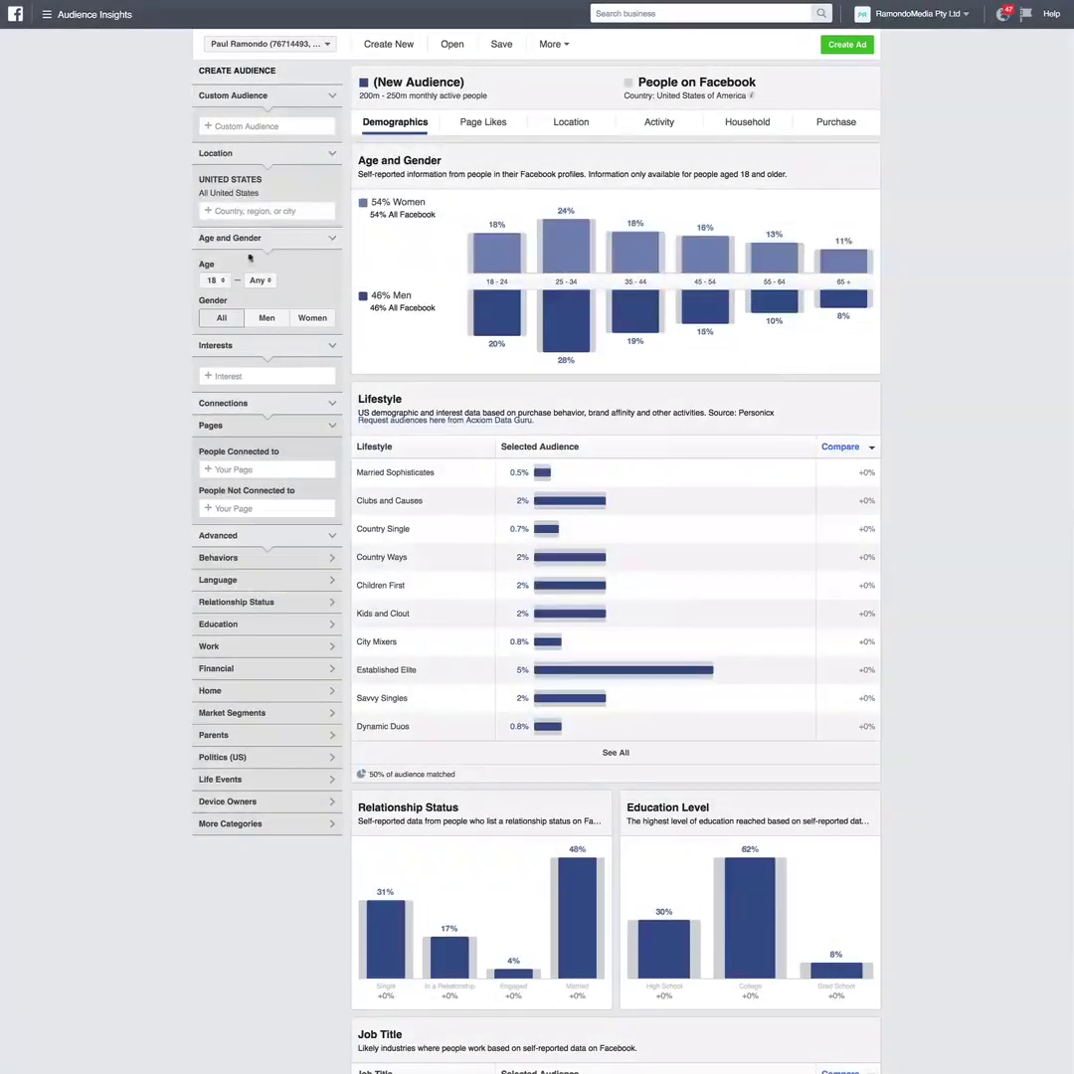
Set the audience's age range to 23–49 and view the page likes for that audience.
click(221, 282)
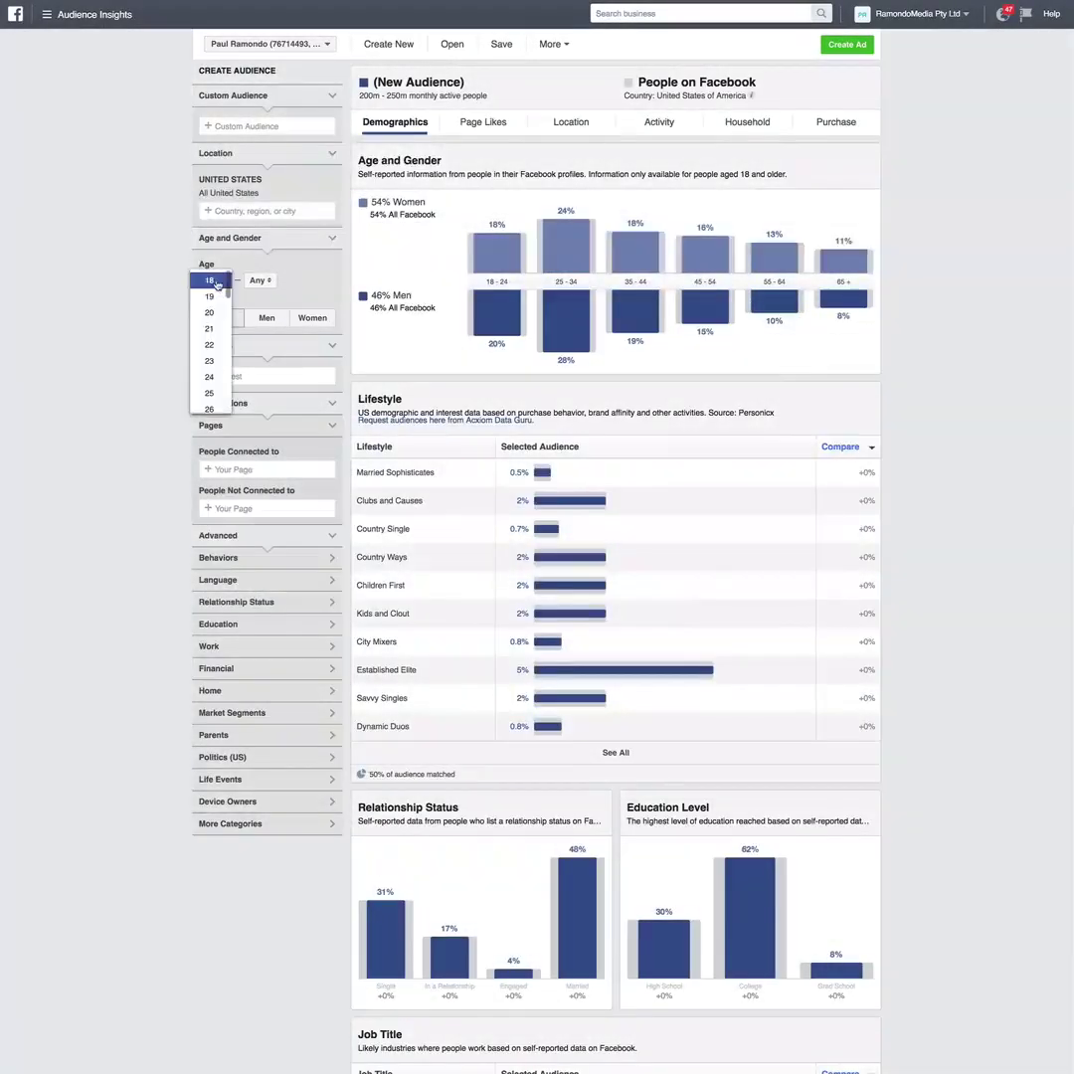
click(213, 361)
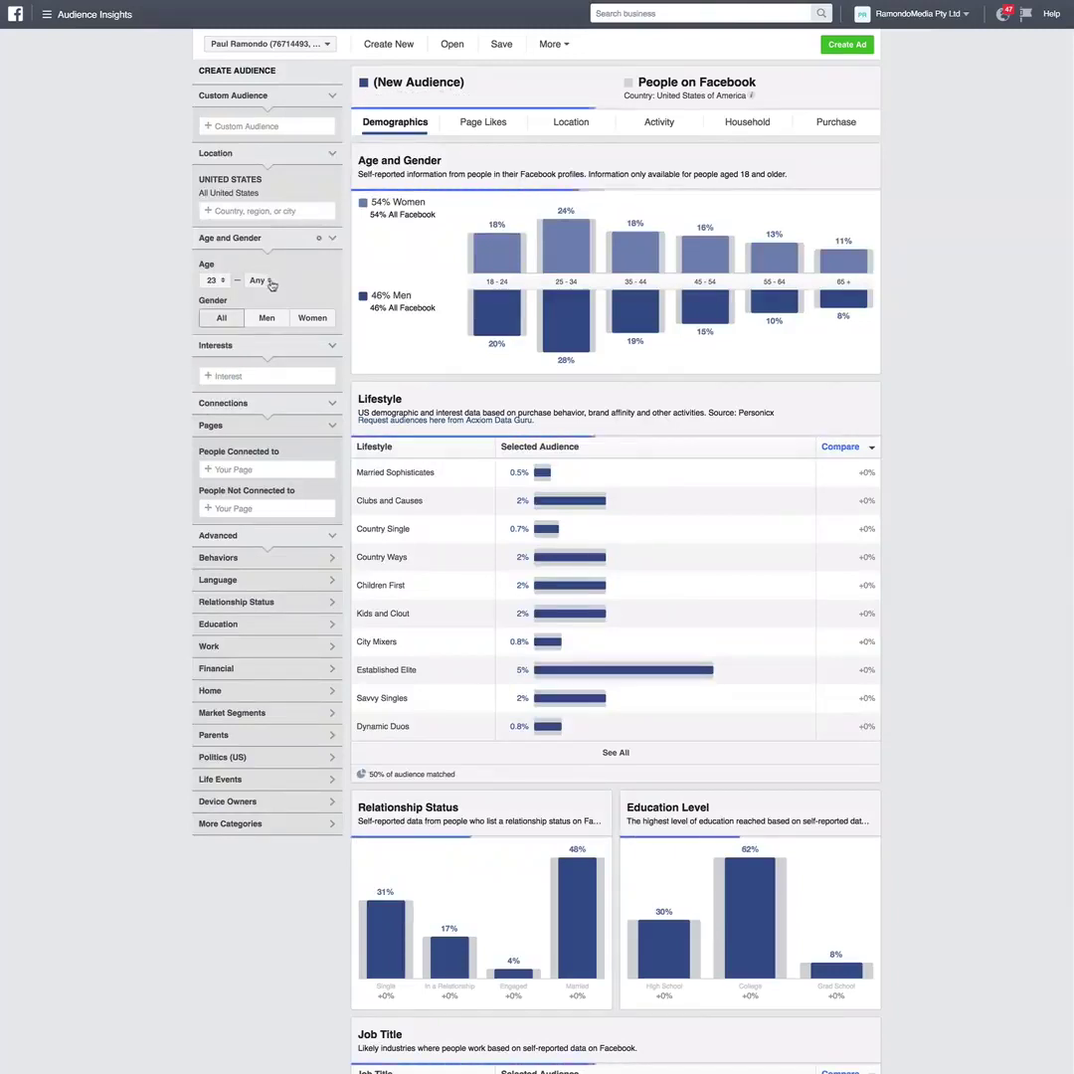
click(258, 281)
scroll(256, 353, down, 2)
scroll(256, 360, down, 5)
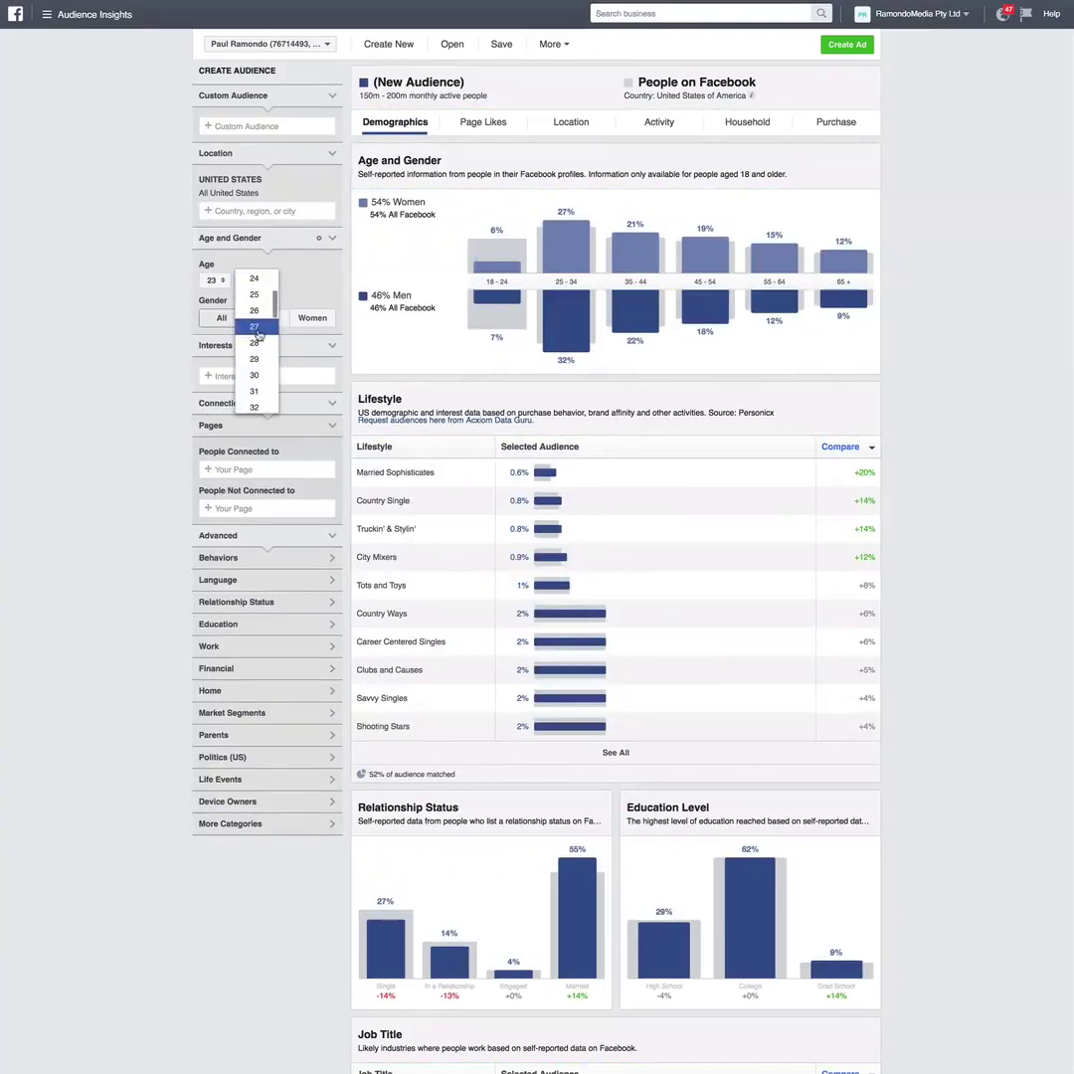
scroll(256, 355, down, 3)
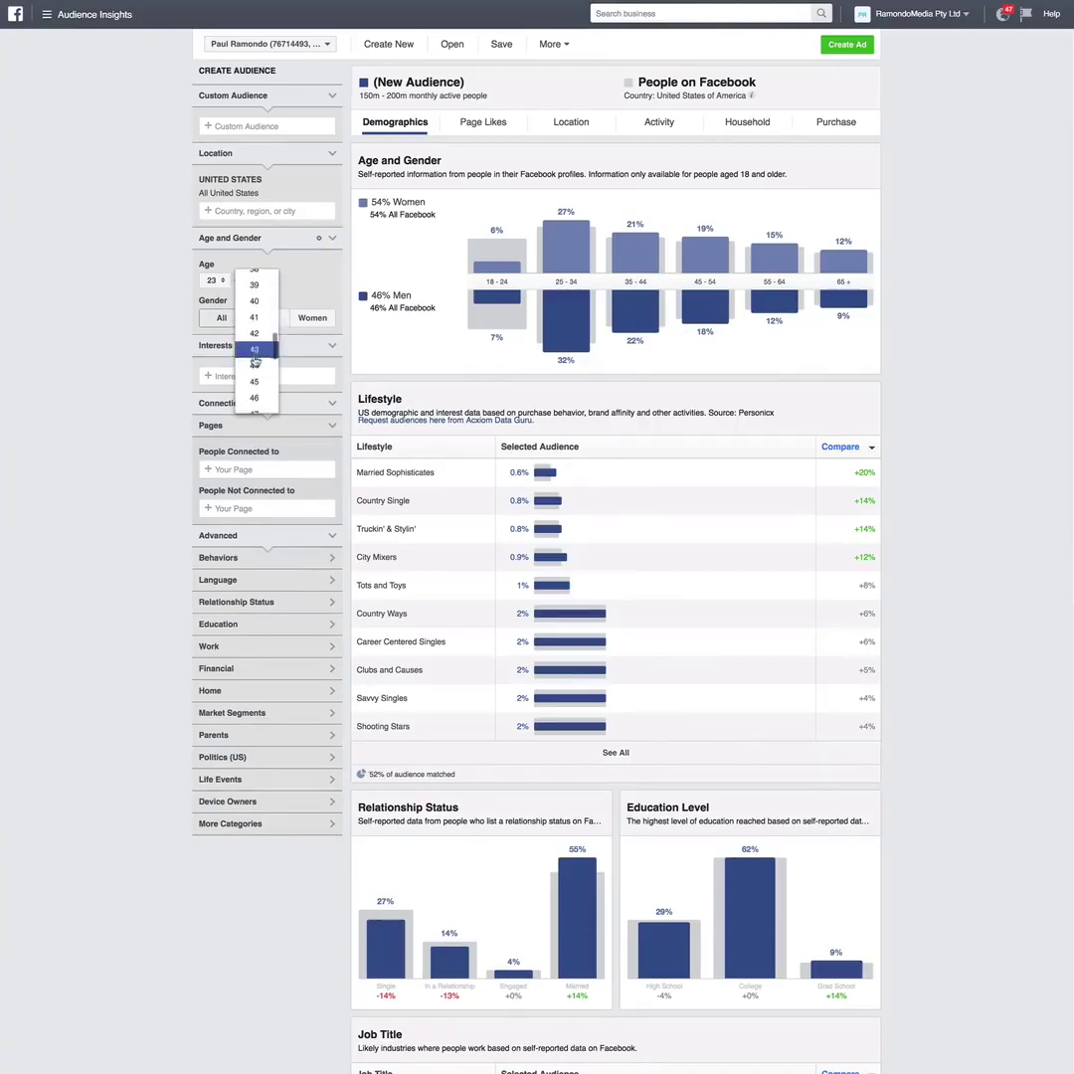
click(255, 338)
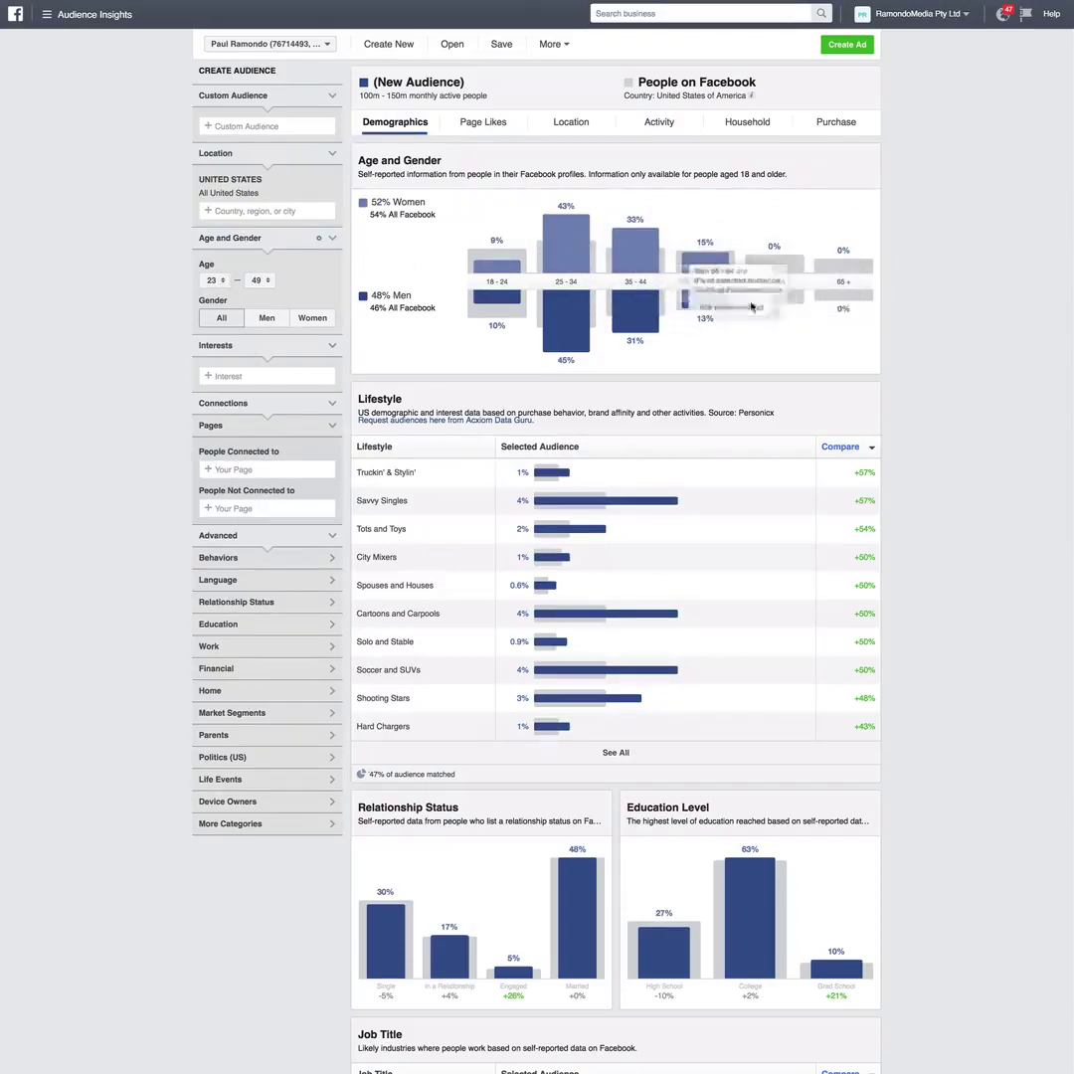
mouse_move(751, 306)
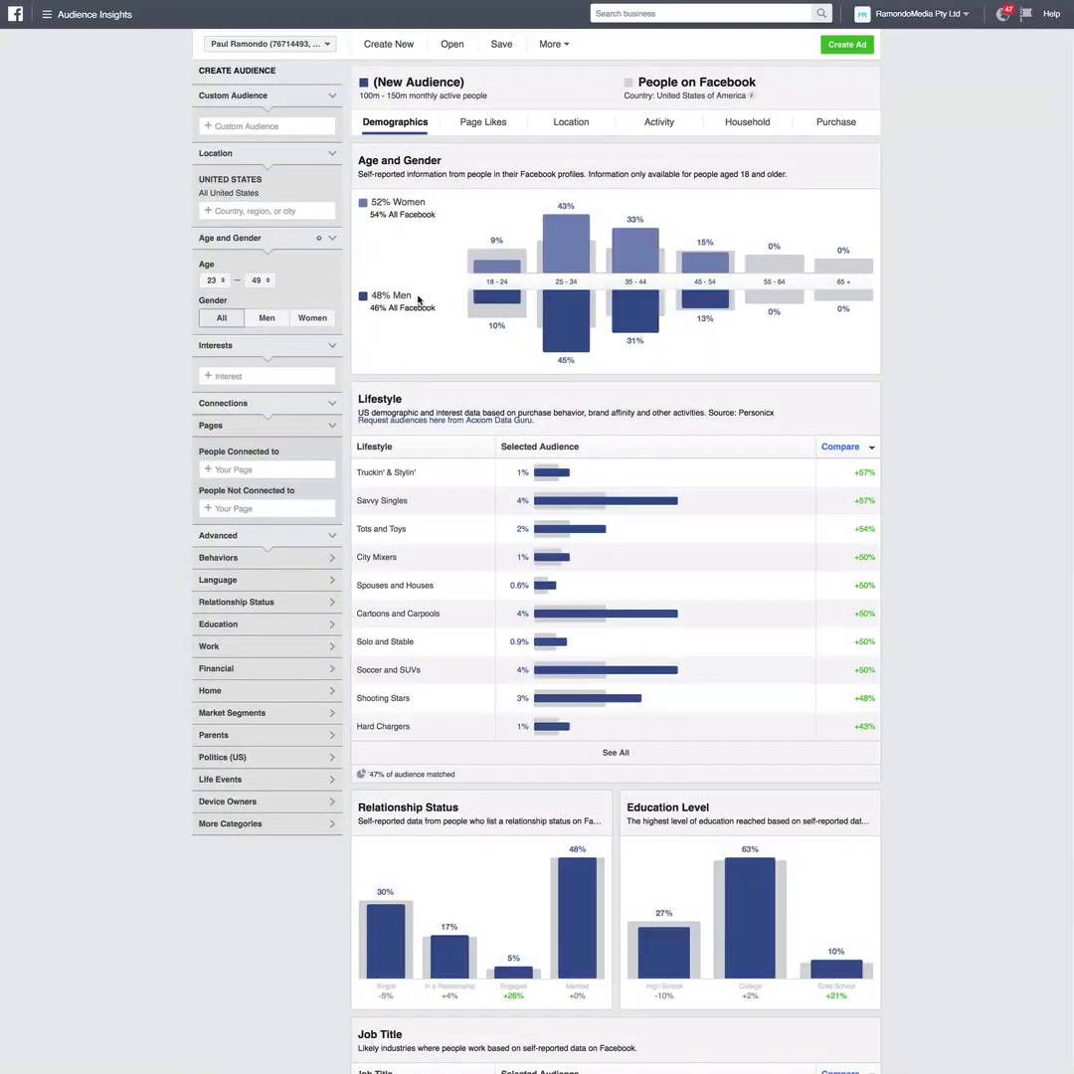
click(493, 123)
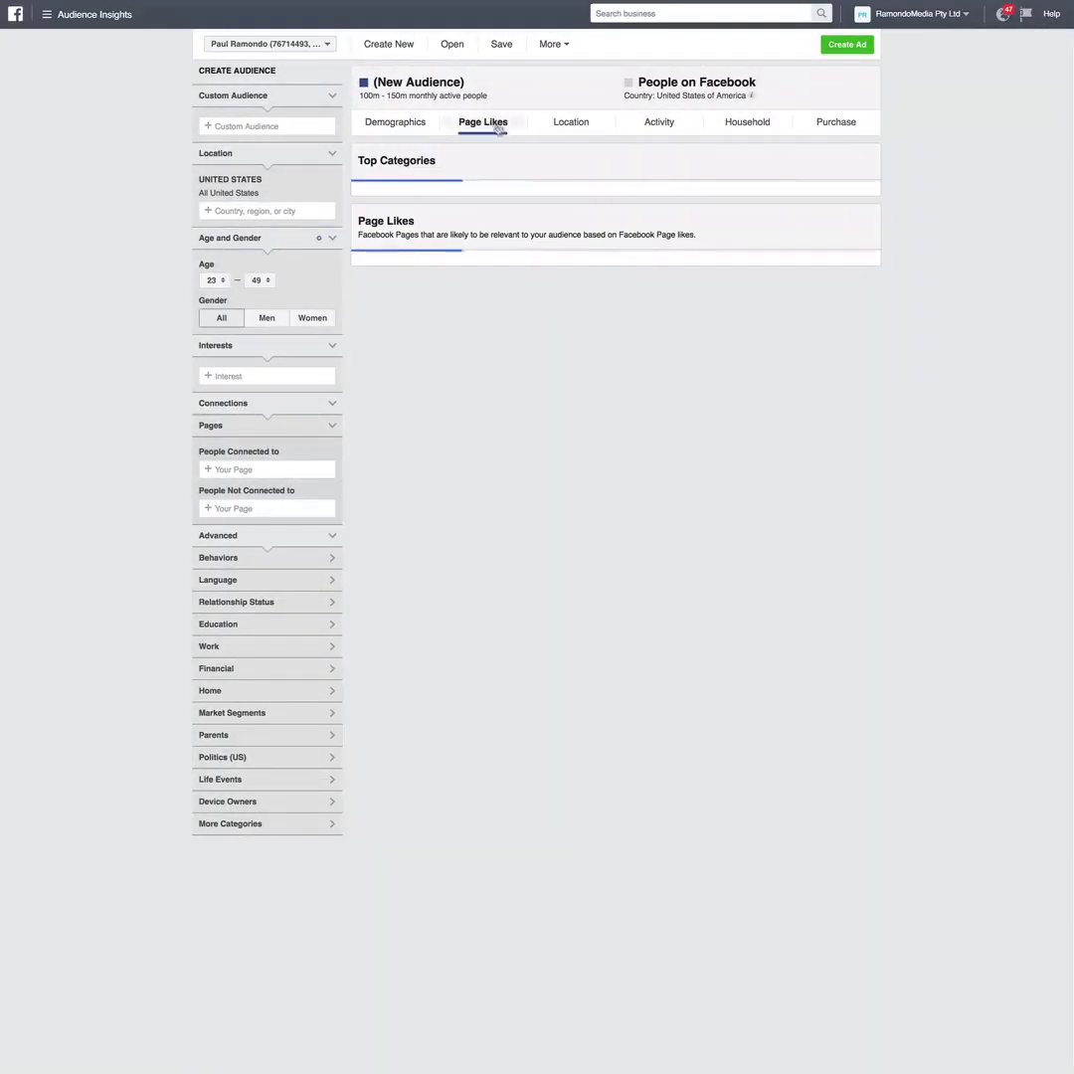
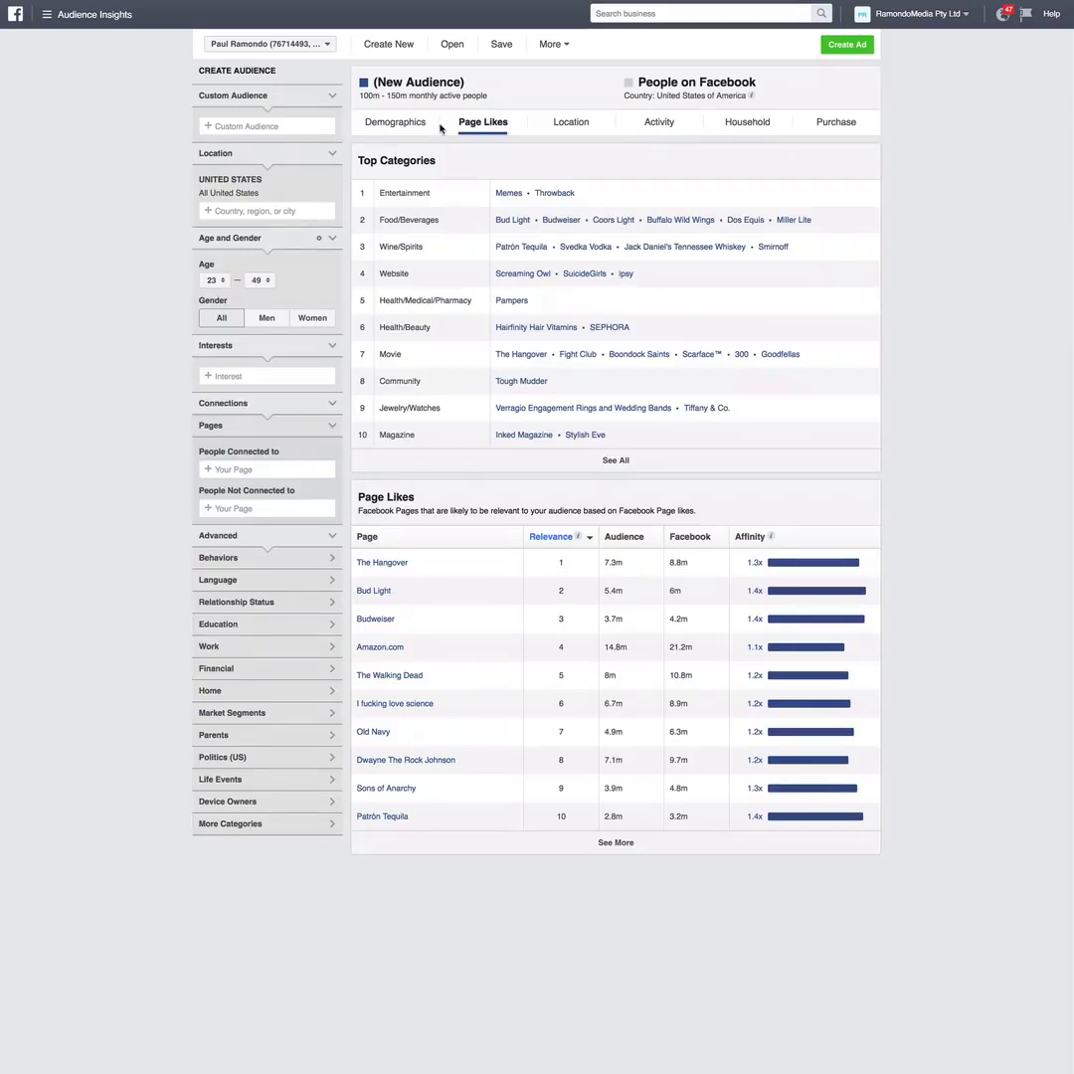
Switch to the Customer Archetype Discovery document and review its Interests / Sociographics section.
key(super+Tab)
scroll(486, 328, up, 3)
scroll(486, 327, down, 12)
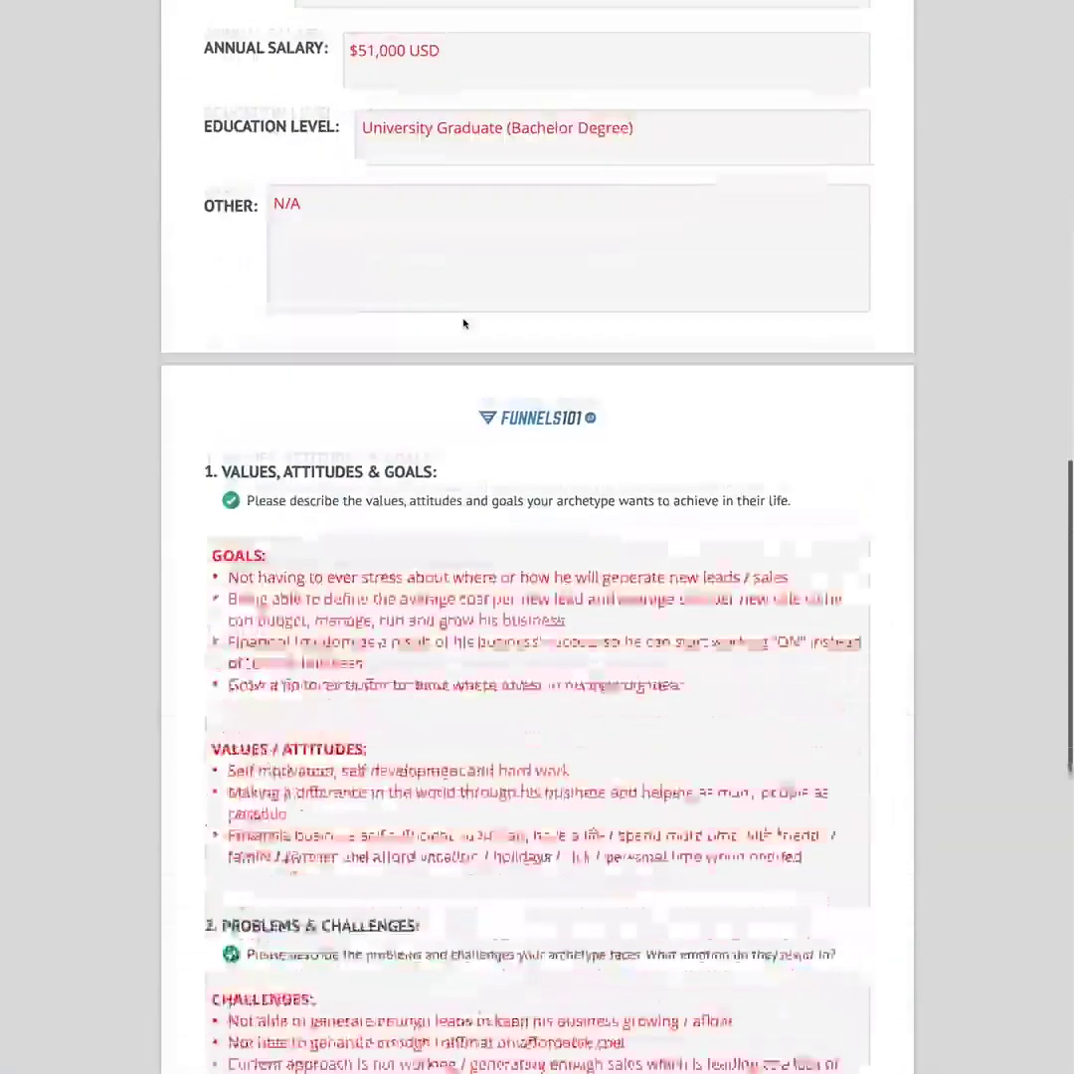
scroll(537, 537, down, 10)
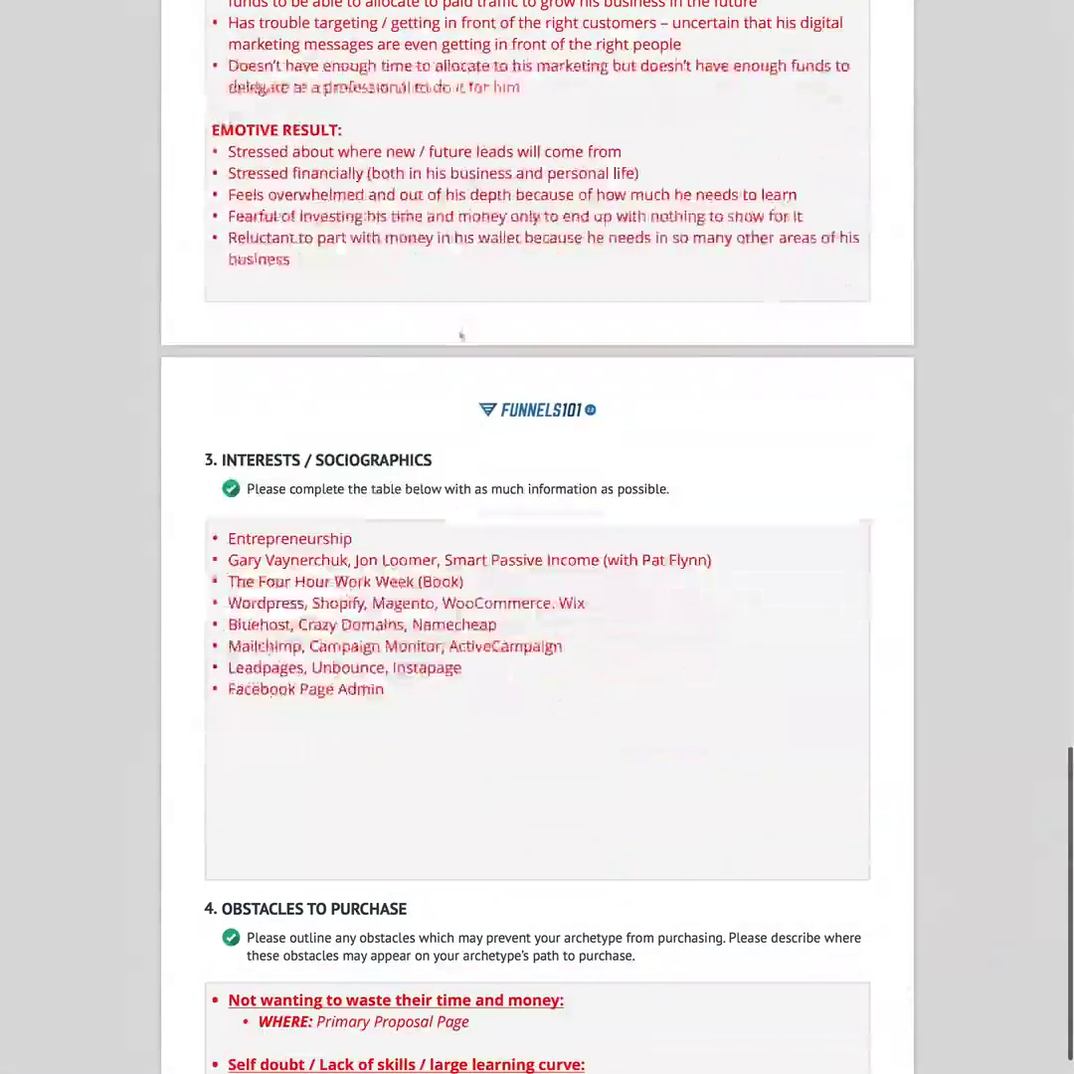
scroll(520, 524, down, 1)
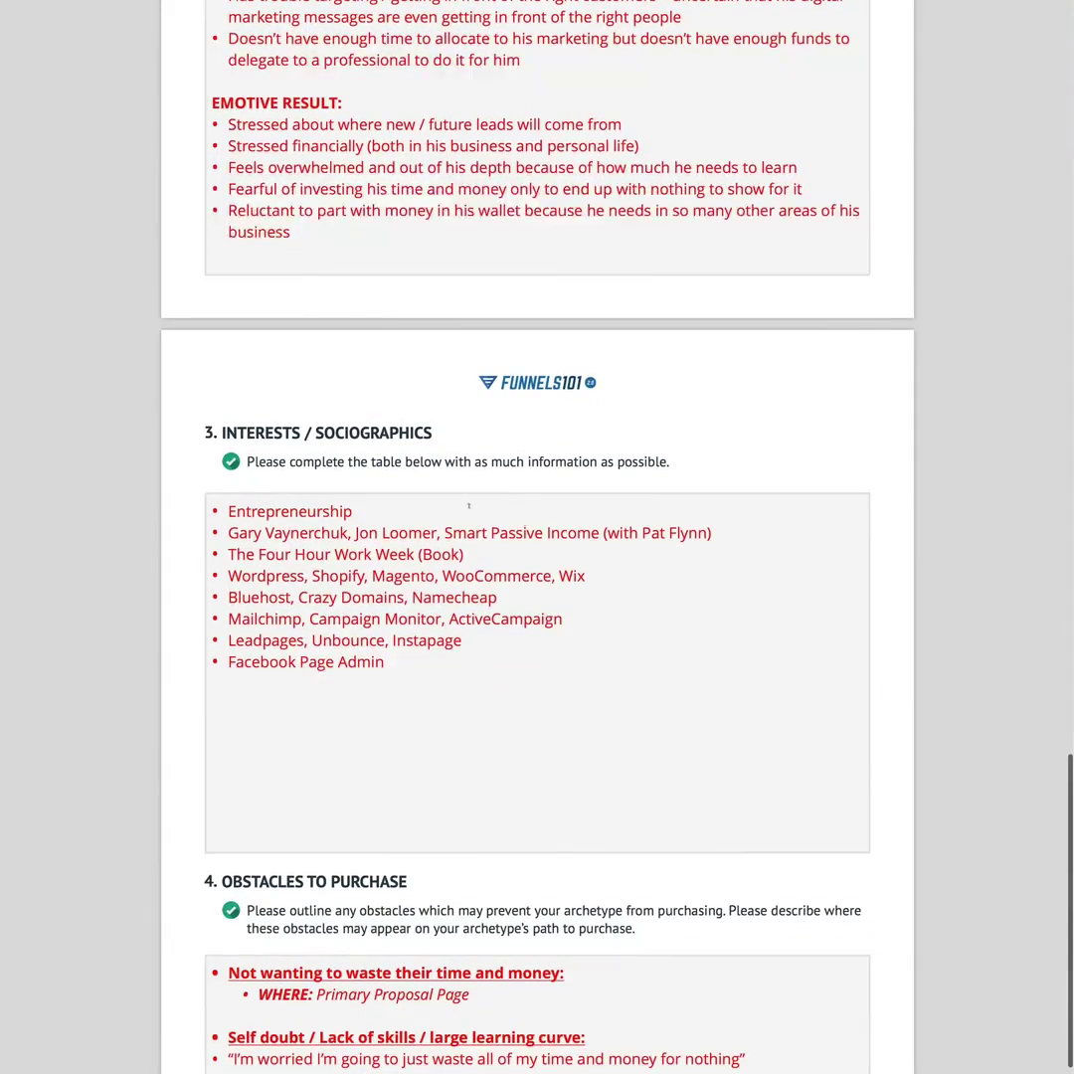
Highlight the Gary Vaynerchuk line in the document, then in Audience Insights add Gary Vaynerchuk and Crush It! by Gary Vaynerchuk as interests.
drag(226, 532, 714, 532)
click(704, 529)
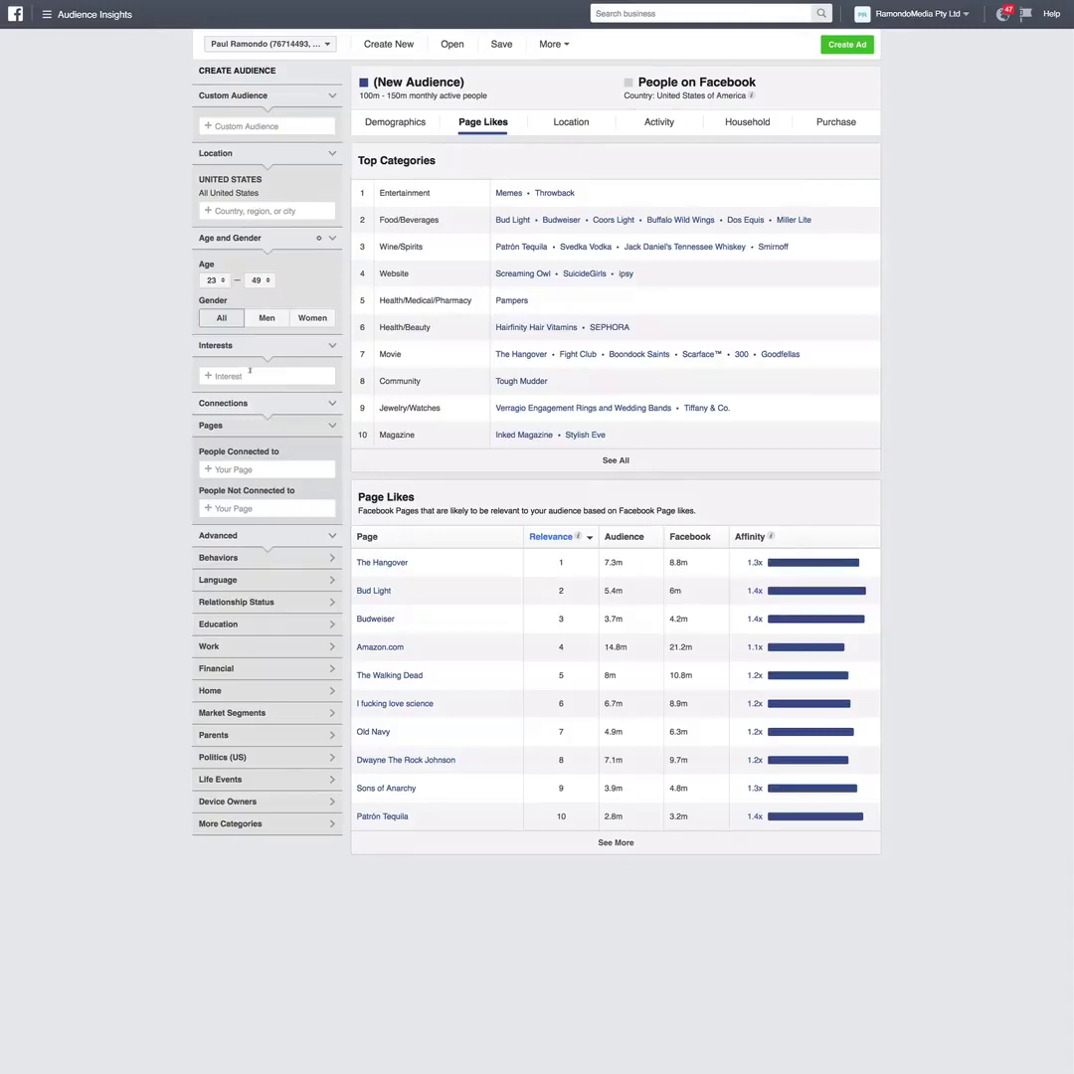
click(249, 374)
text(gary vay)
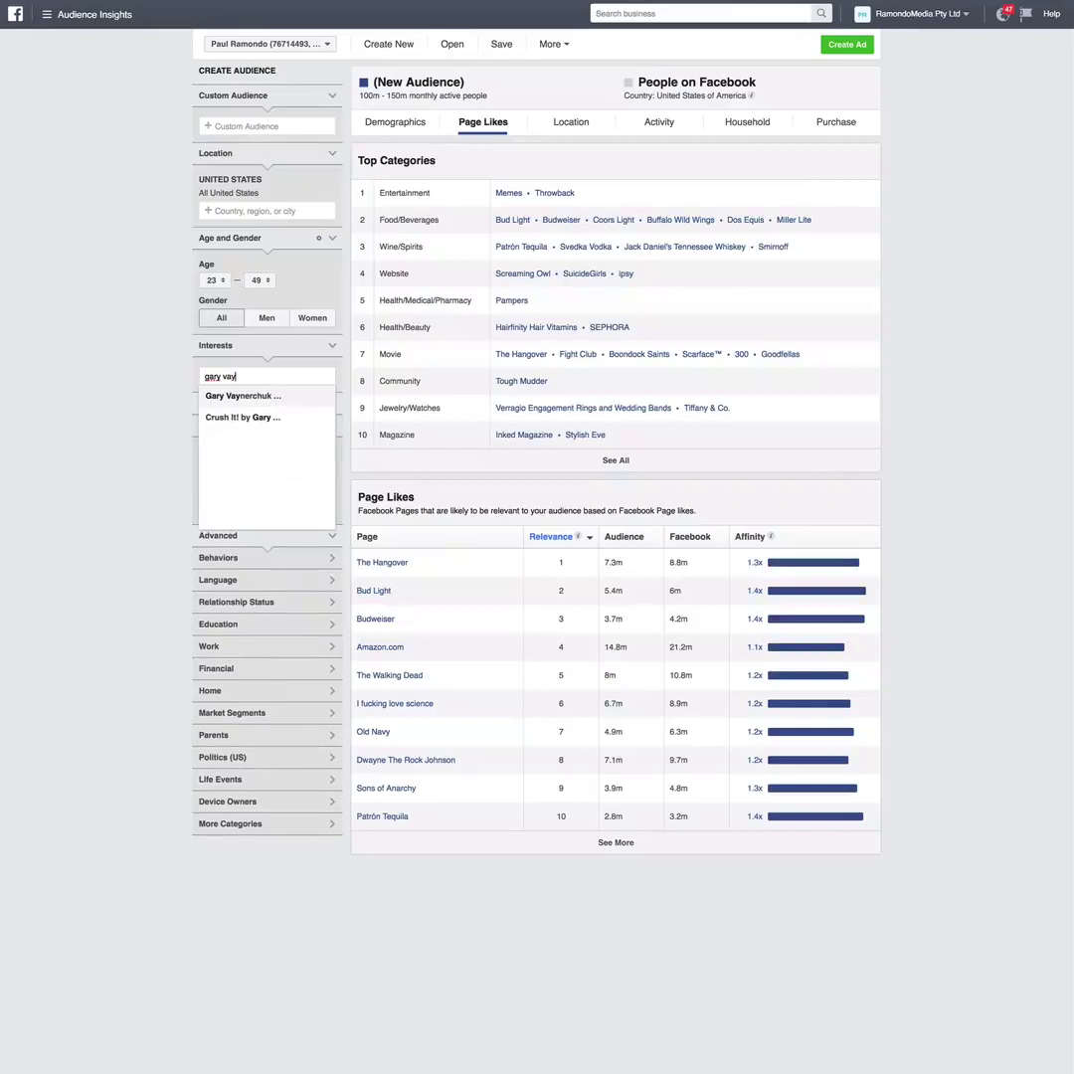
click(234, 397)
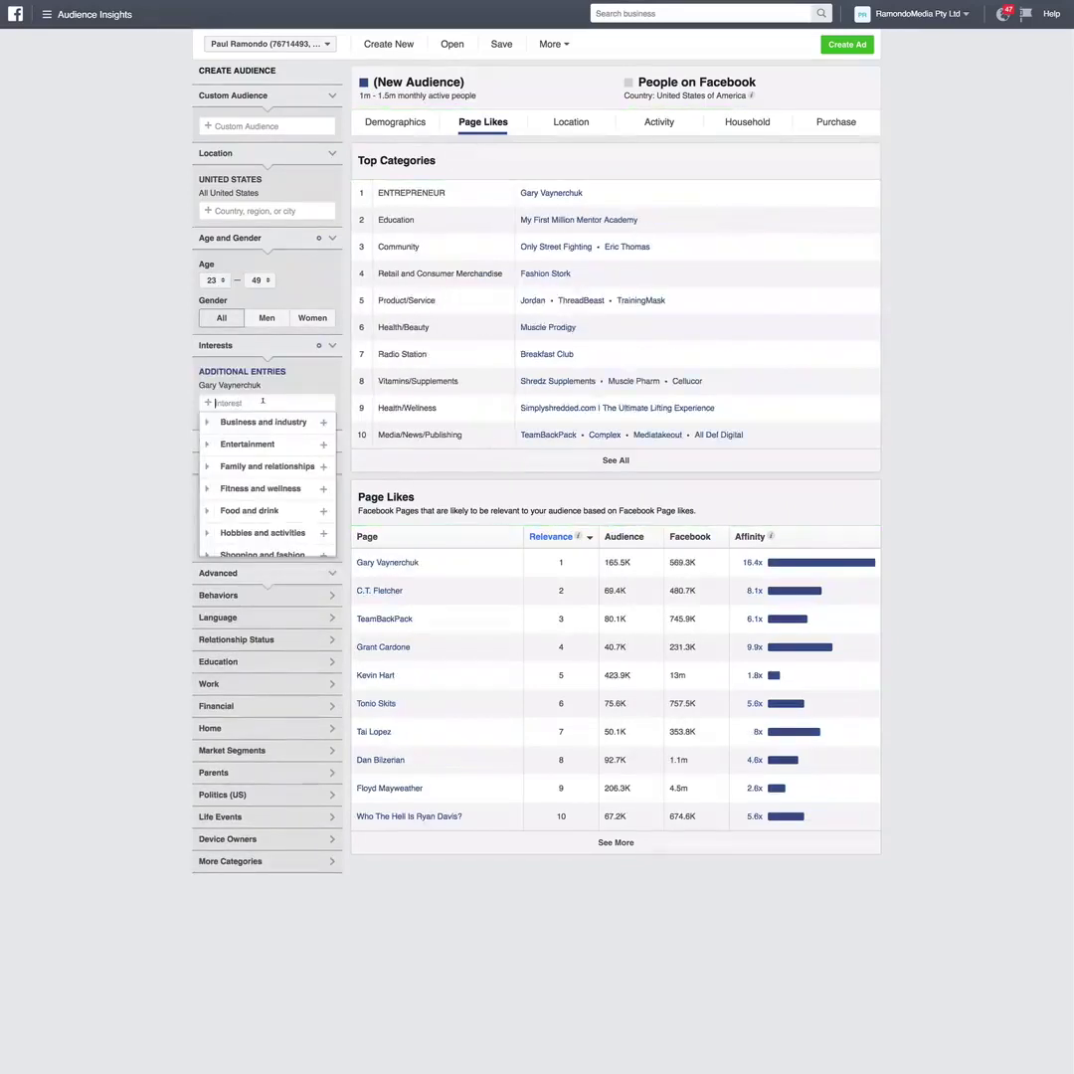
text(gary vay)
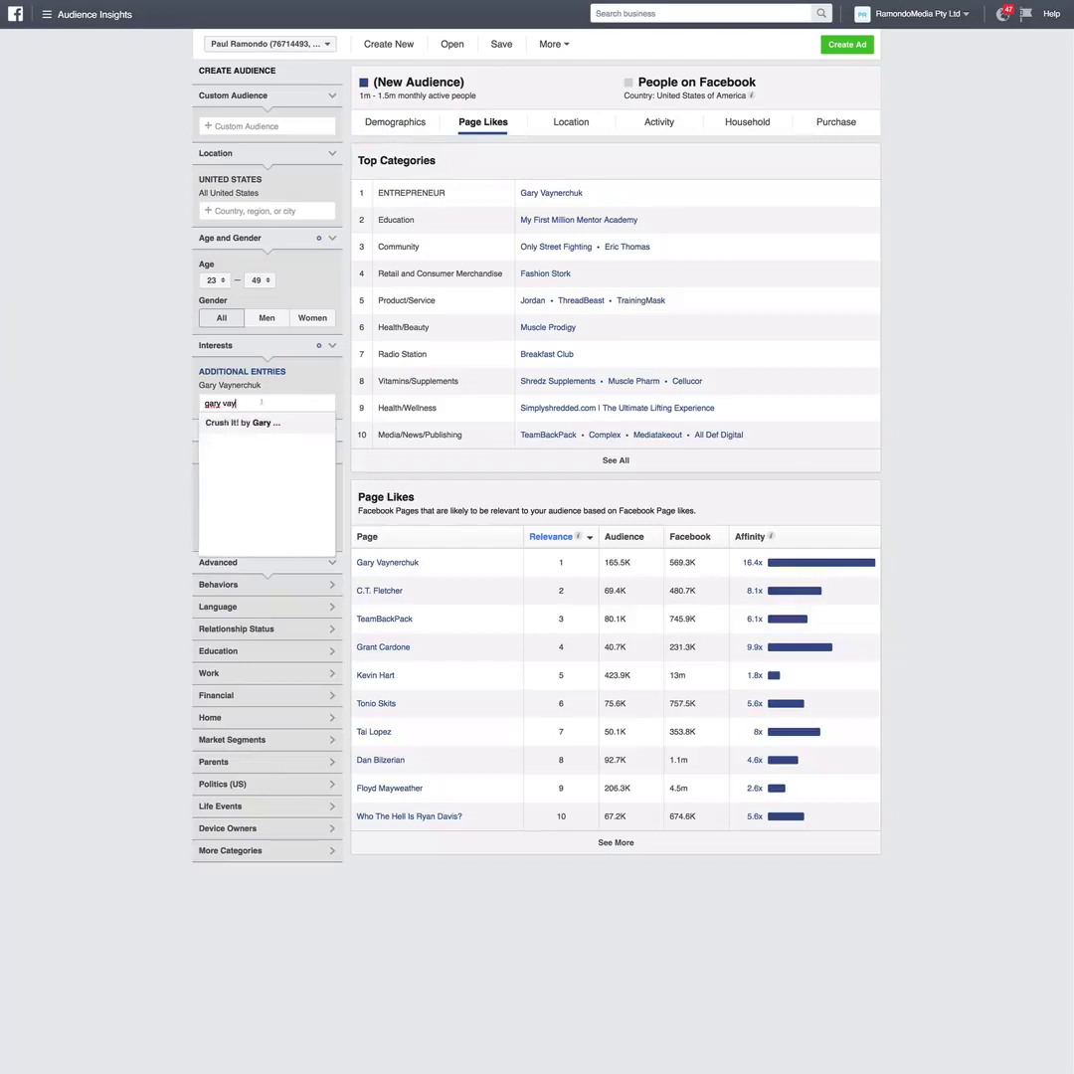
click(259, 422)
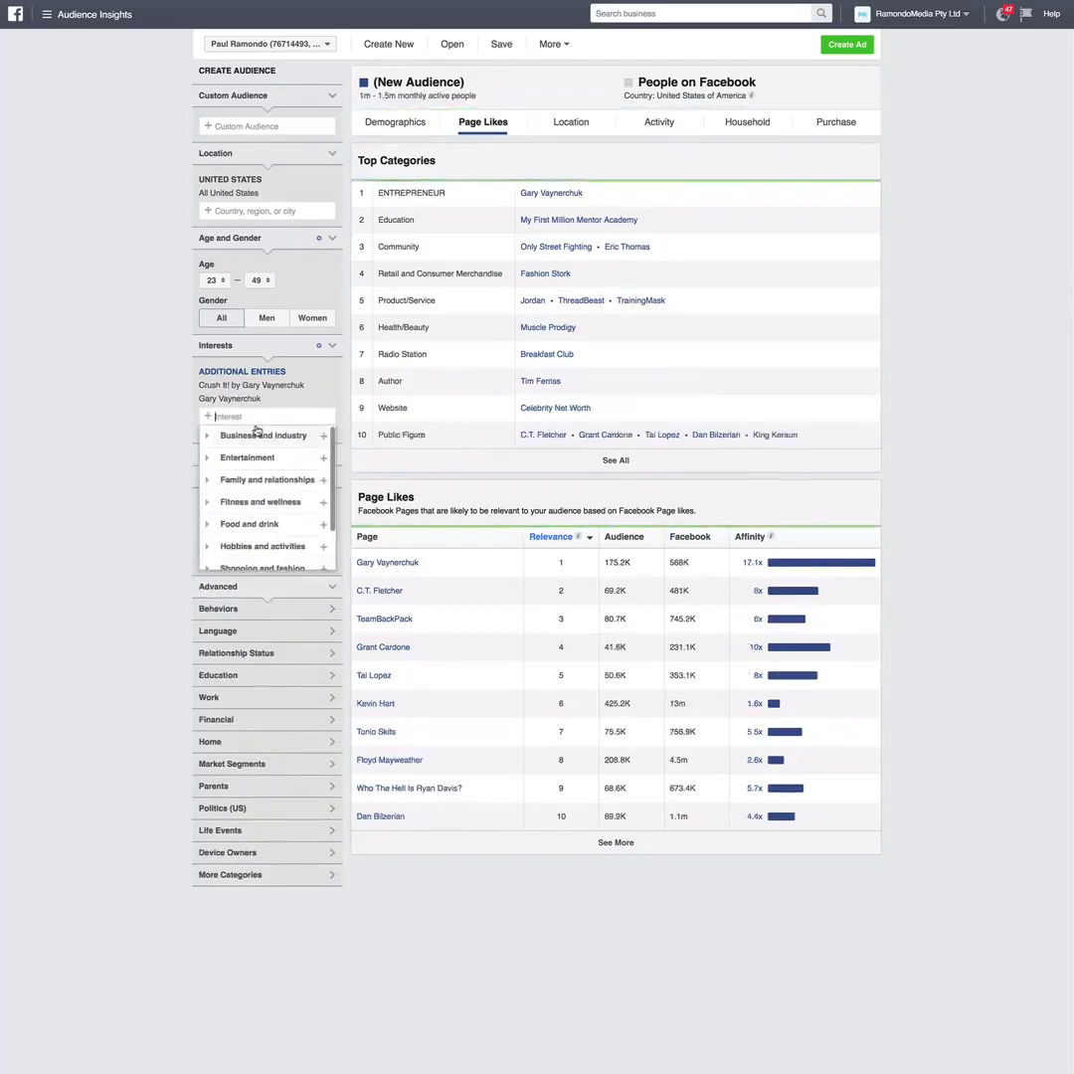
Add Jon Loomer Digital and Smart Passive Income with Pat Flynn to the audience's interests.
click(133, 435)
click(259, 415)
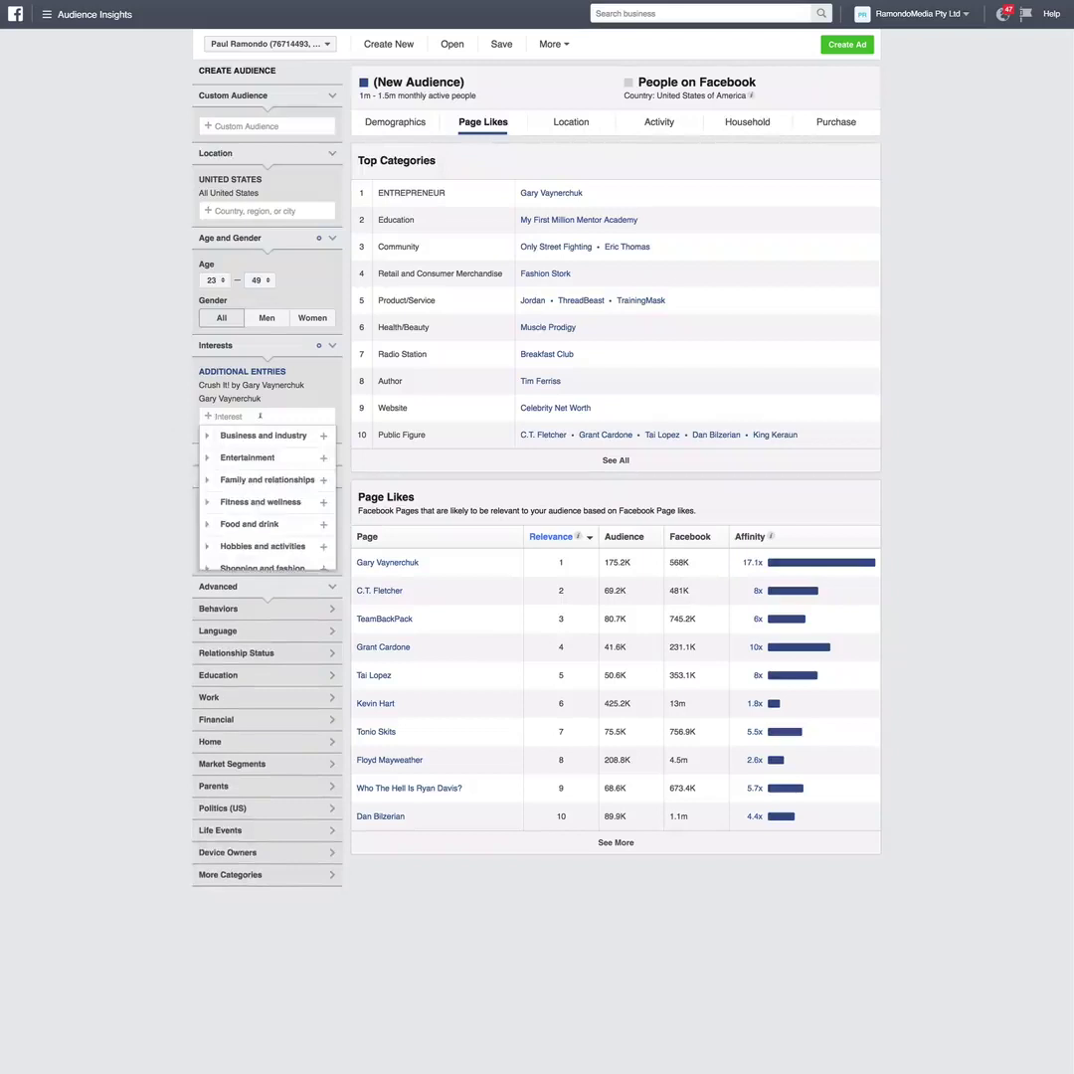
text(jon loomer)
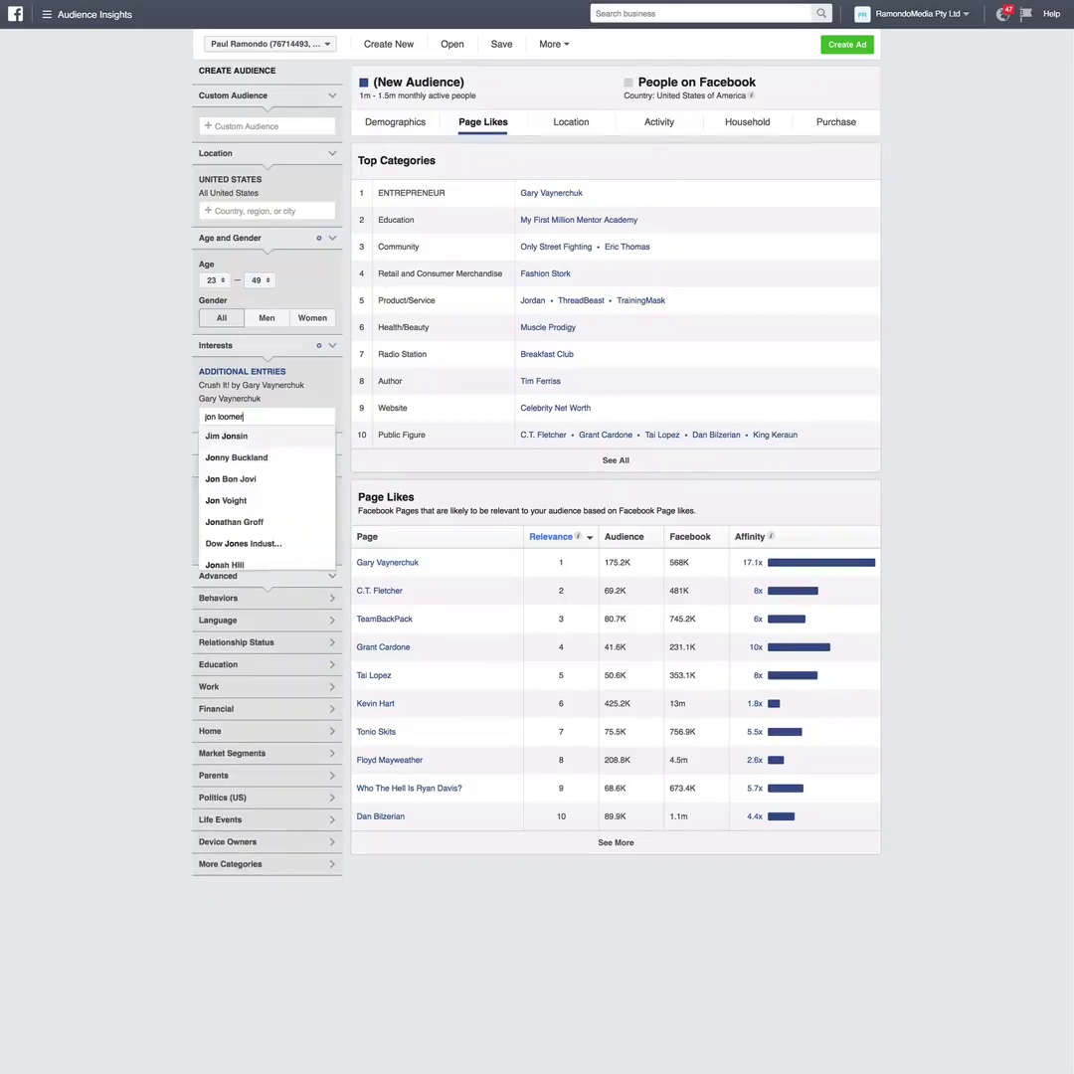
click(251, 437)
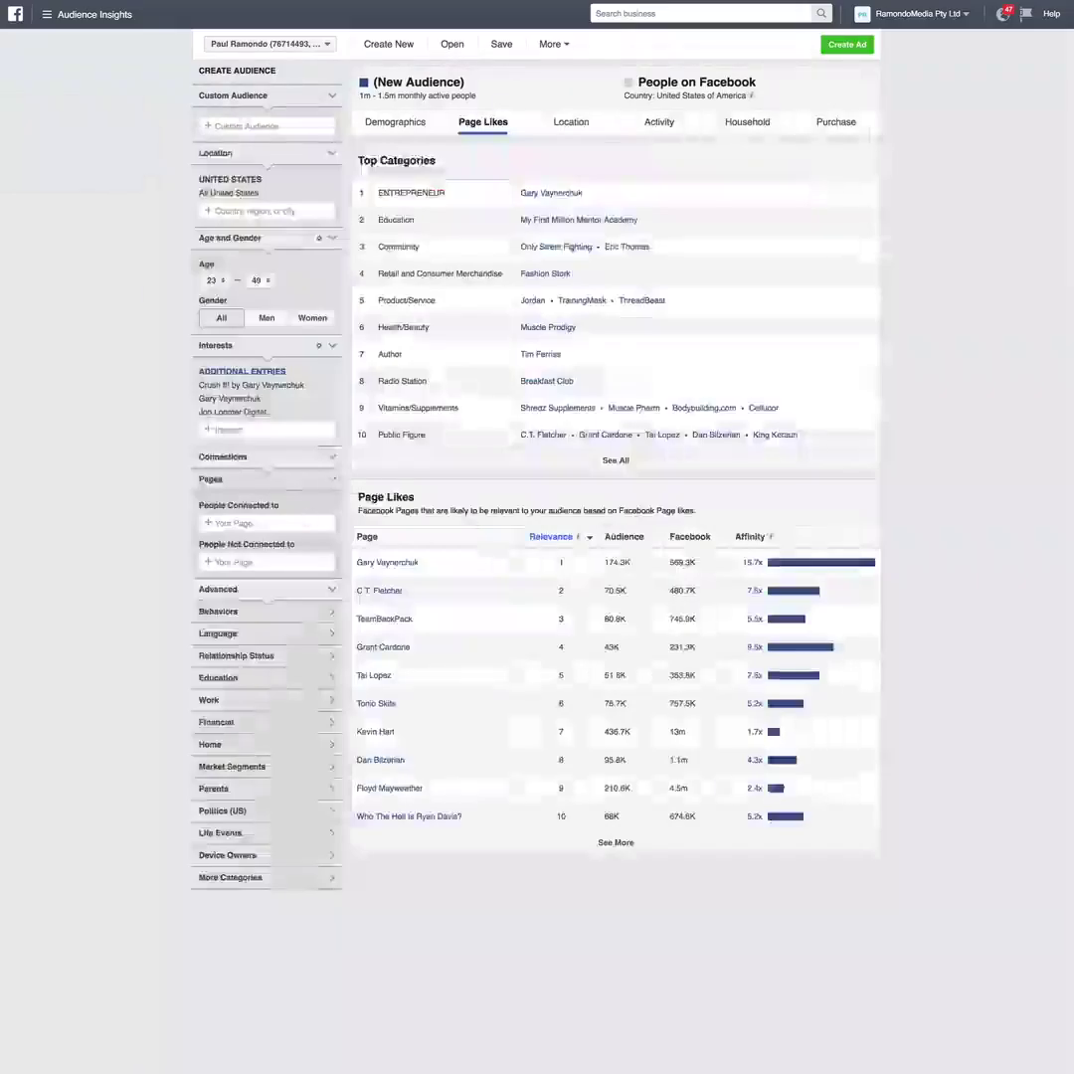
text(smart passive income)
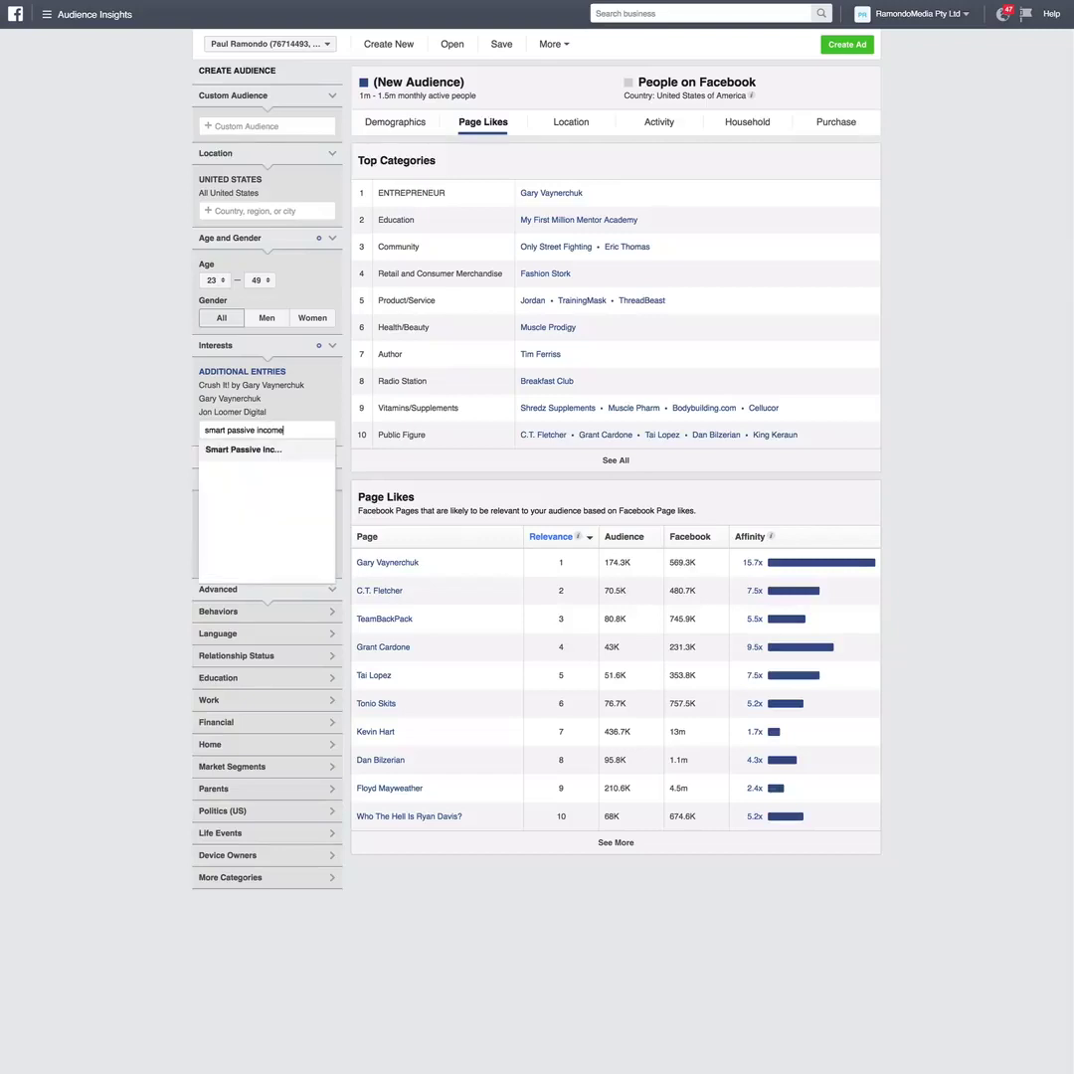
click(250, 449)
click(79, 397)
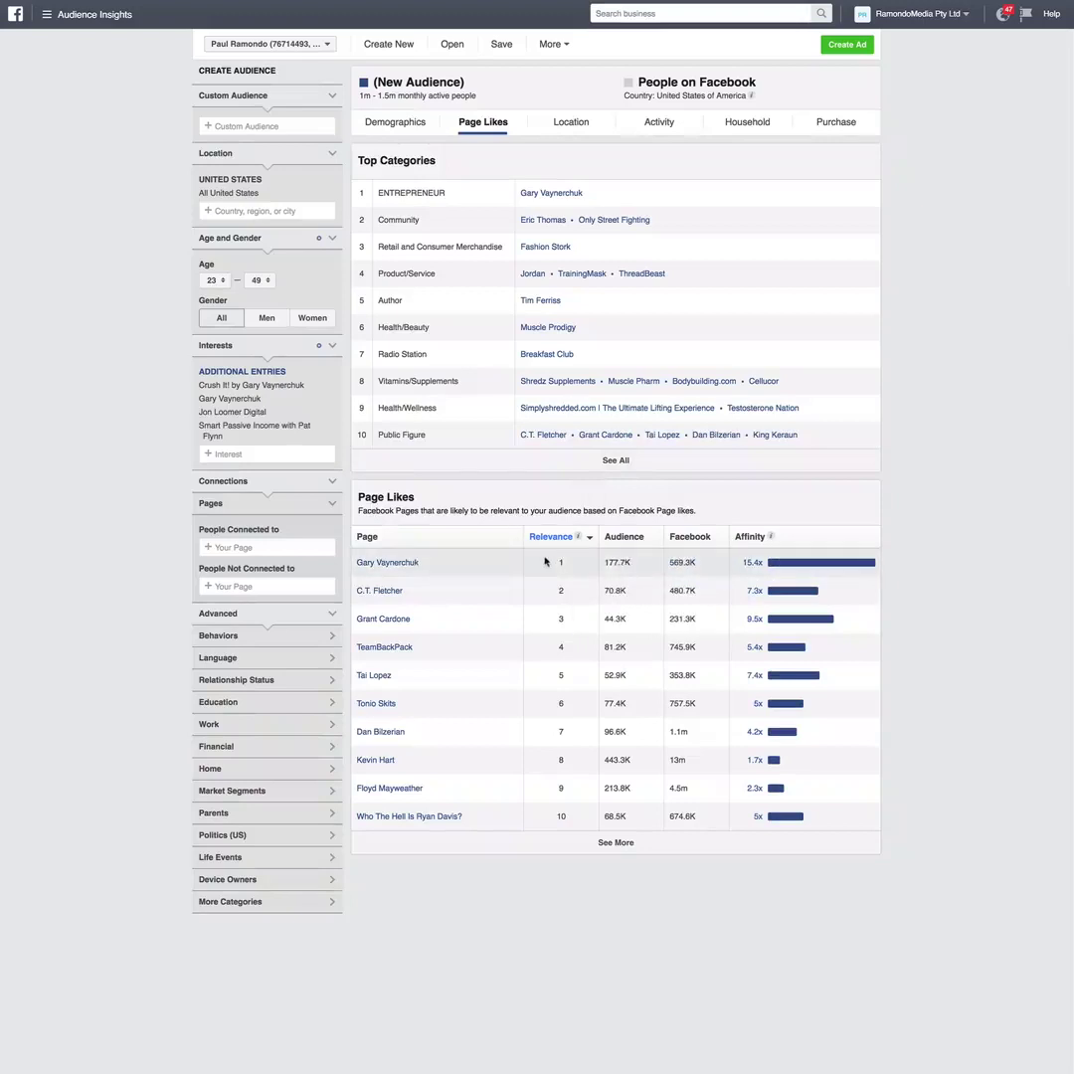
Check the explanation of Affinity and sort the audience's page likes by affinity.
mouse_move(770, 538)
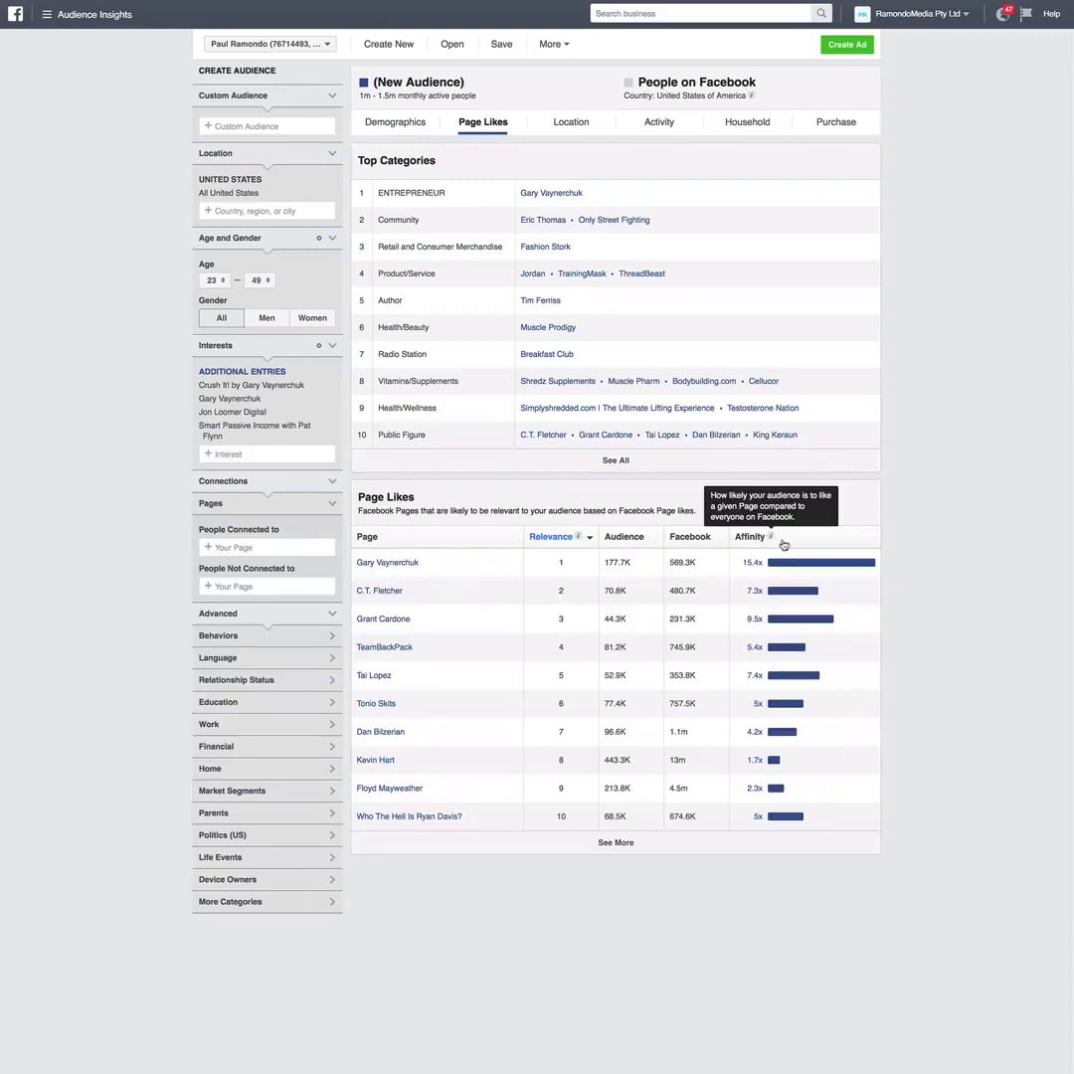
click(804, 548)
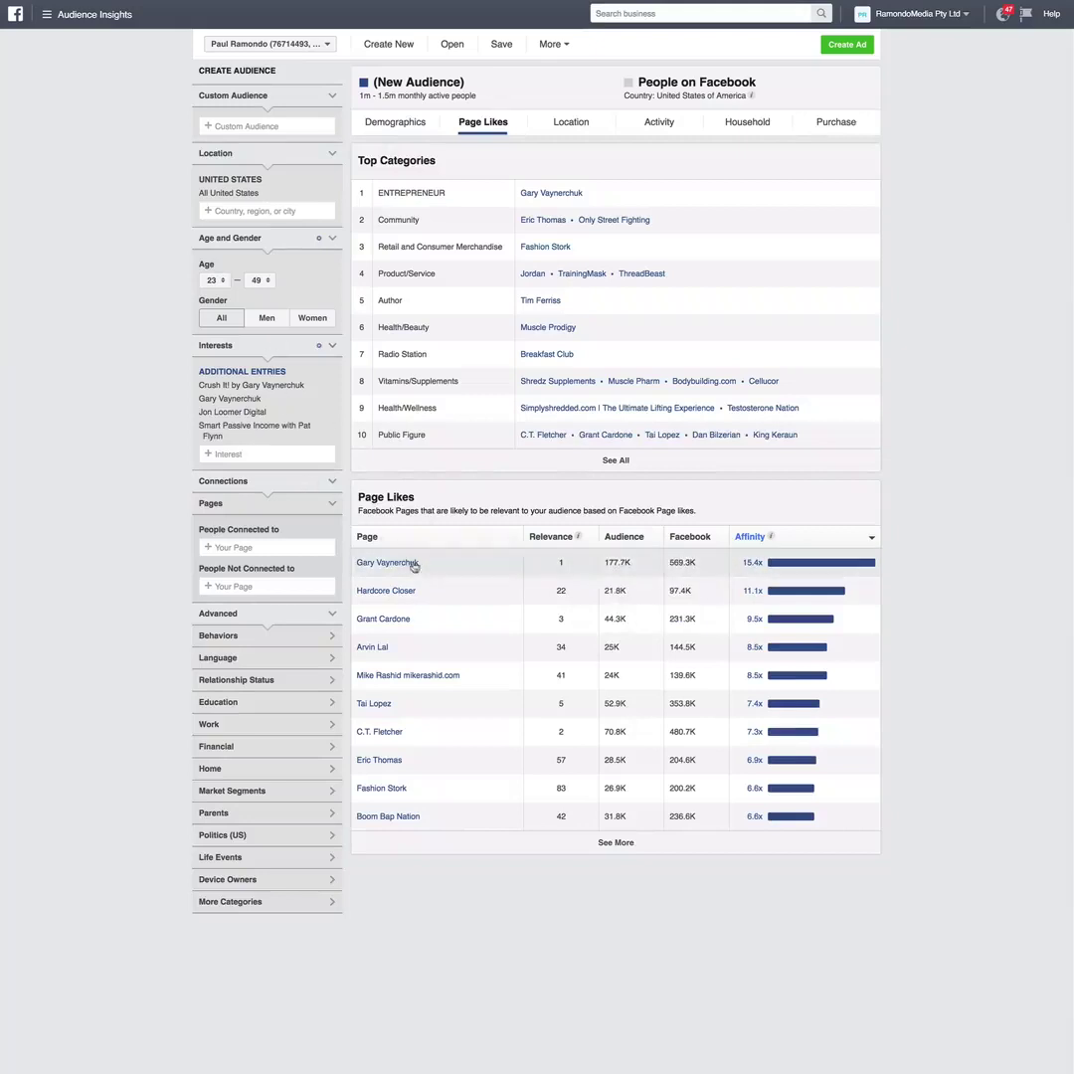
mouse_move(398, 568)
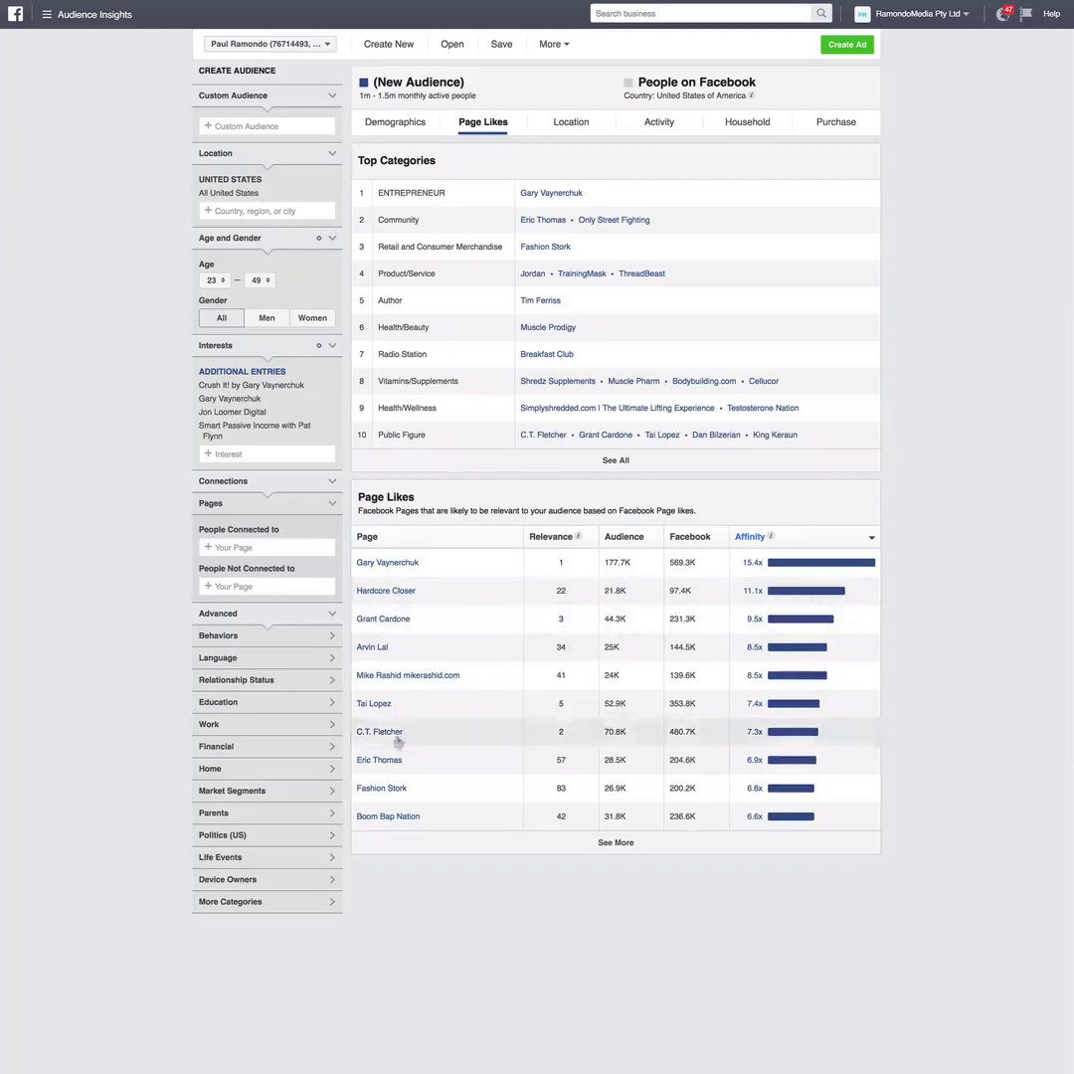
Copy the listed pages from Hardcore Closer to Boom Bap Nation into column A of an Excel spreadsheet.
mouse_move(398, 820)
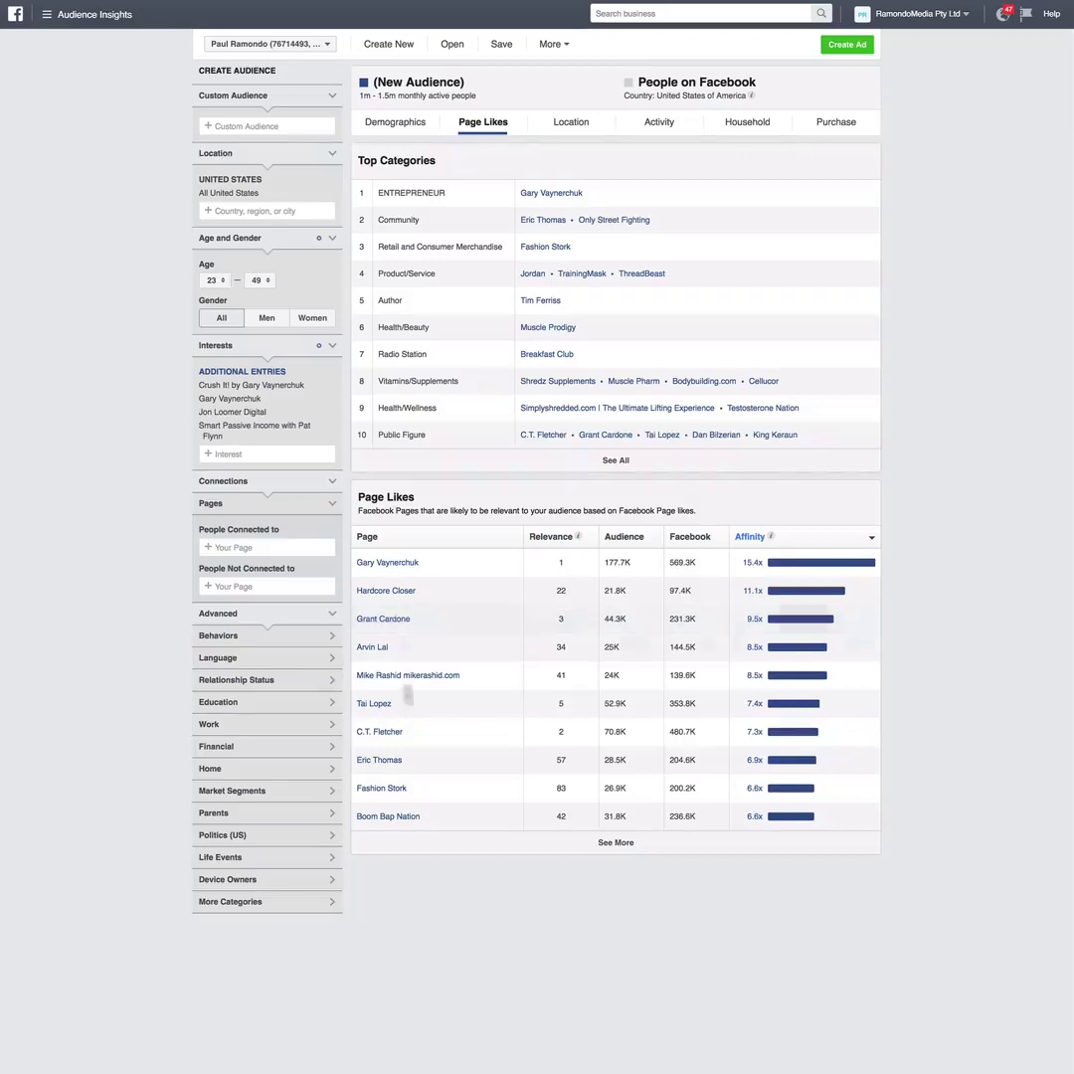
drag(422, 816, 383, 587)
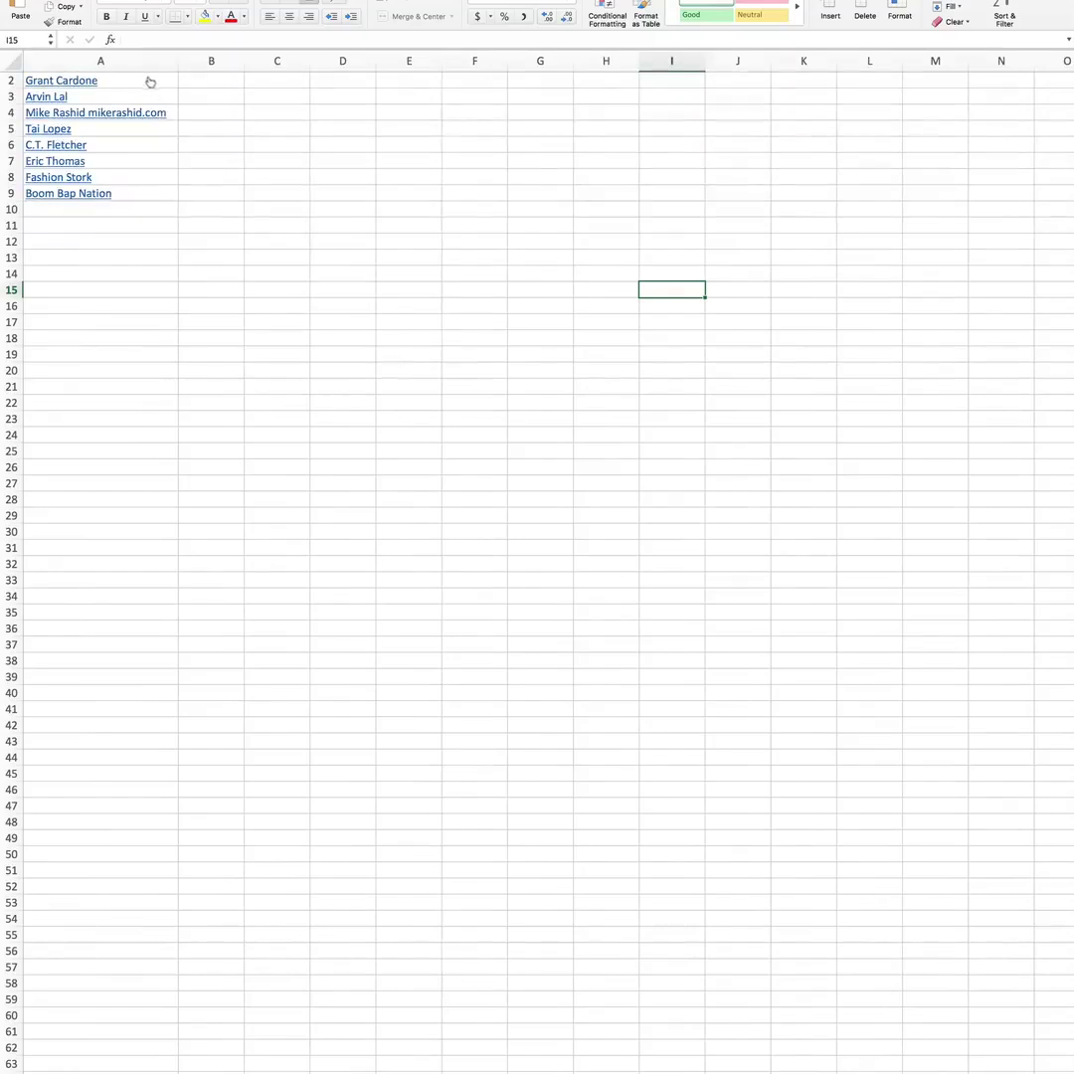
scroll(149, 82, up, 1)
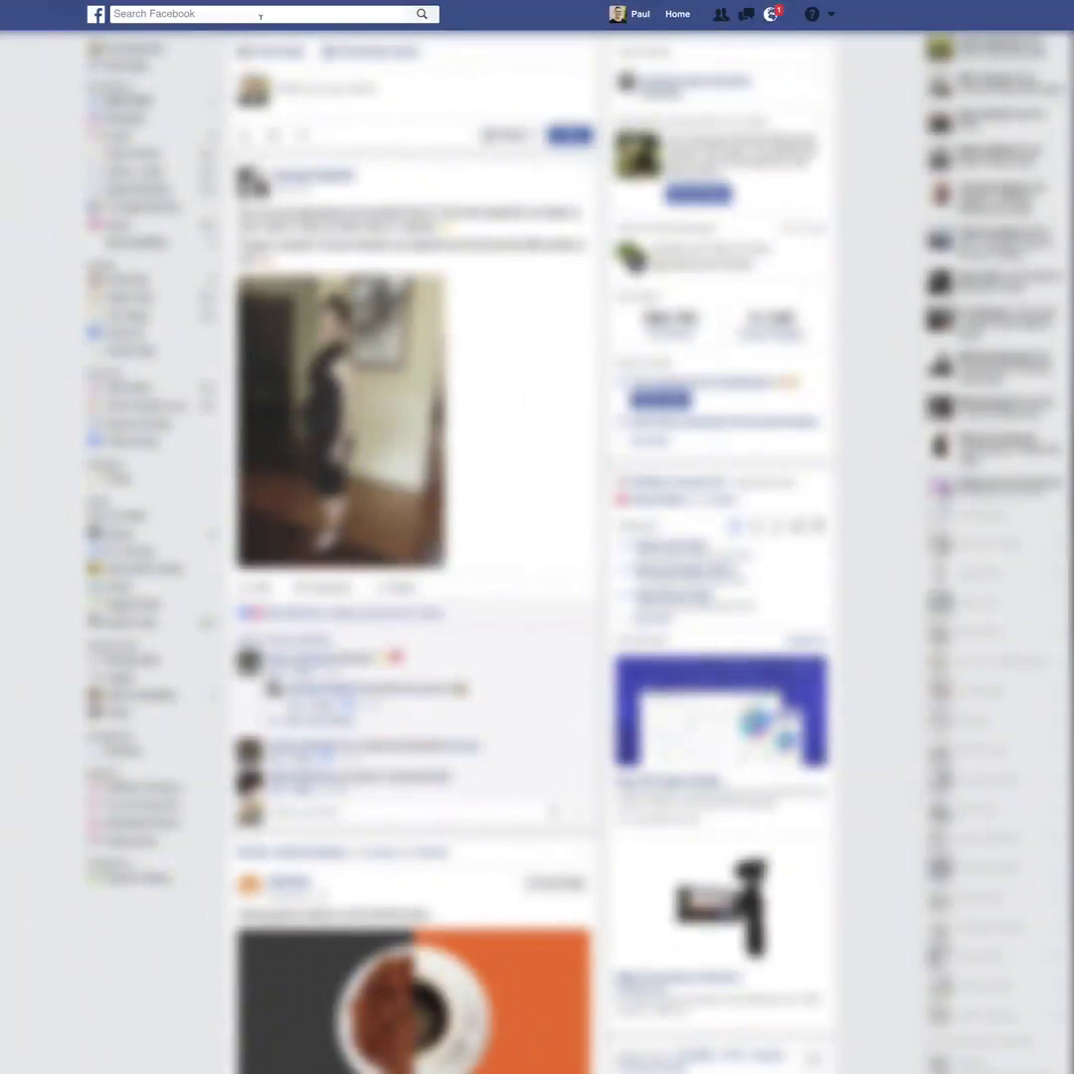
Search Facebook for "hardcore closer" and view the About information of the Hardcore Closer public figure page.
click(248, 14)
text(harcore)
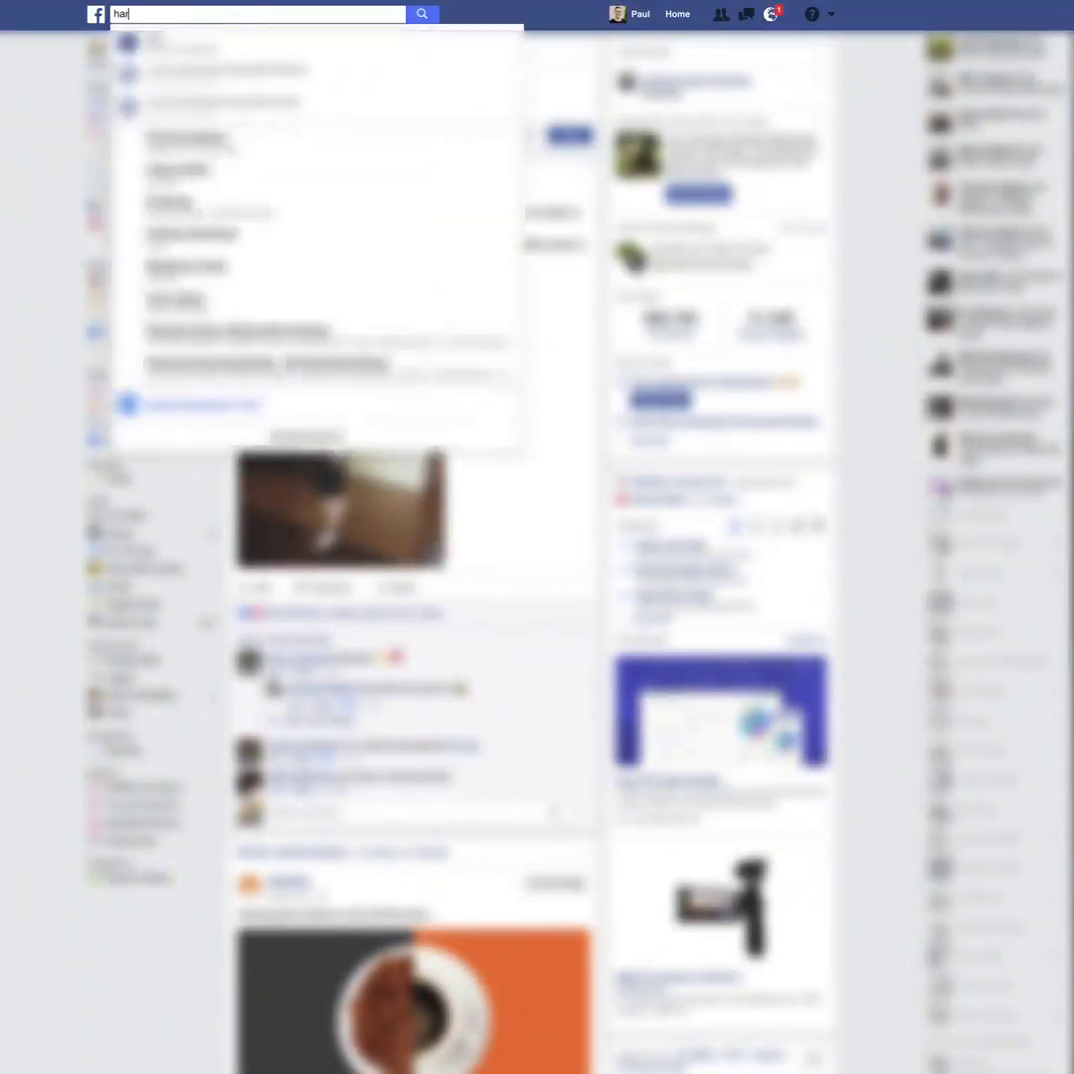
key(BackSpace)
key(BackSpace)
key(BackSpace)
key(BackSpace)
text(dcore closer)
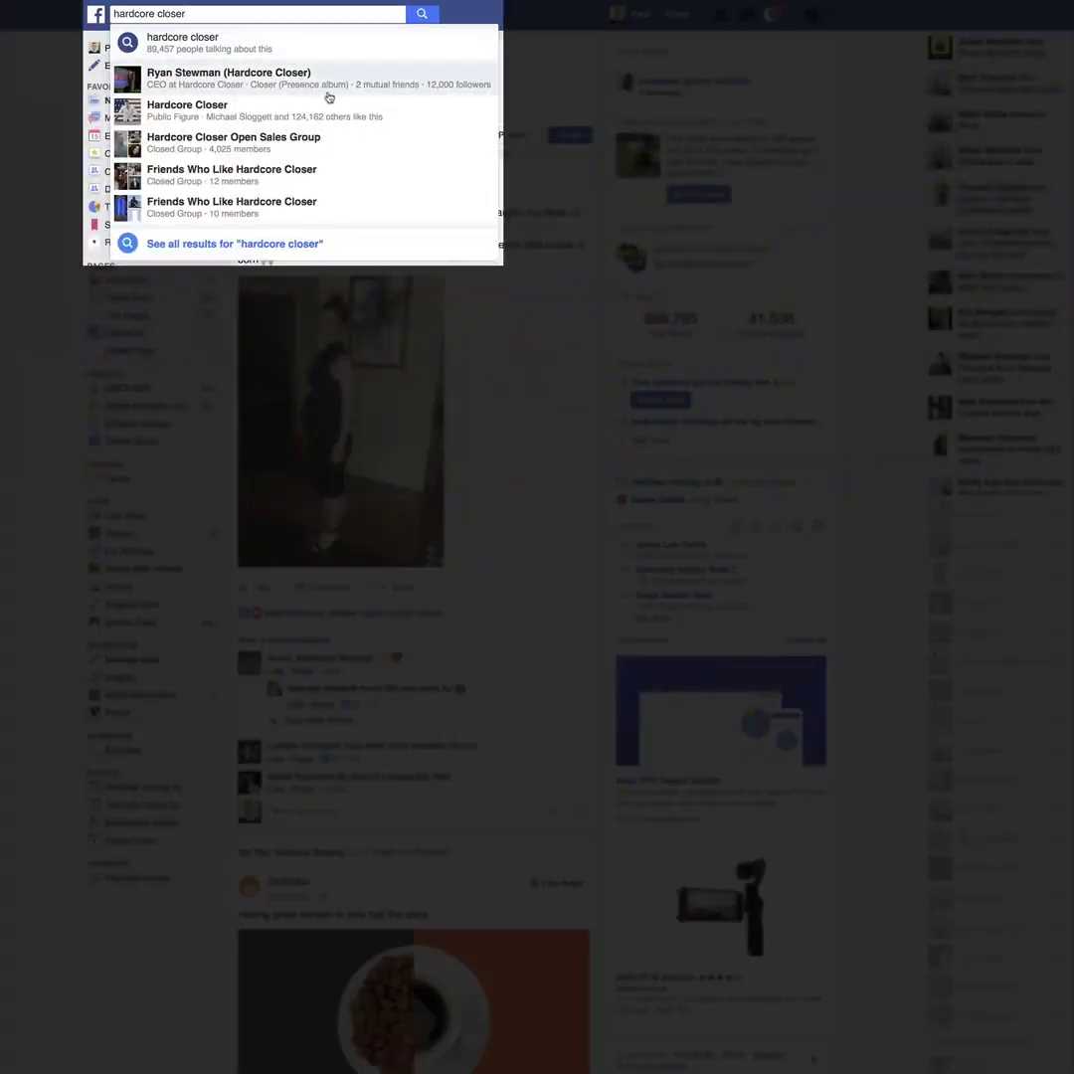
click(189, 107)
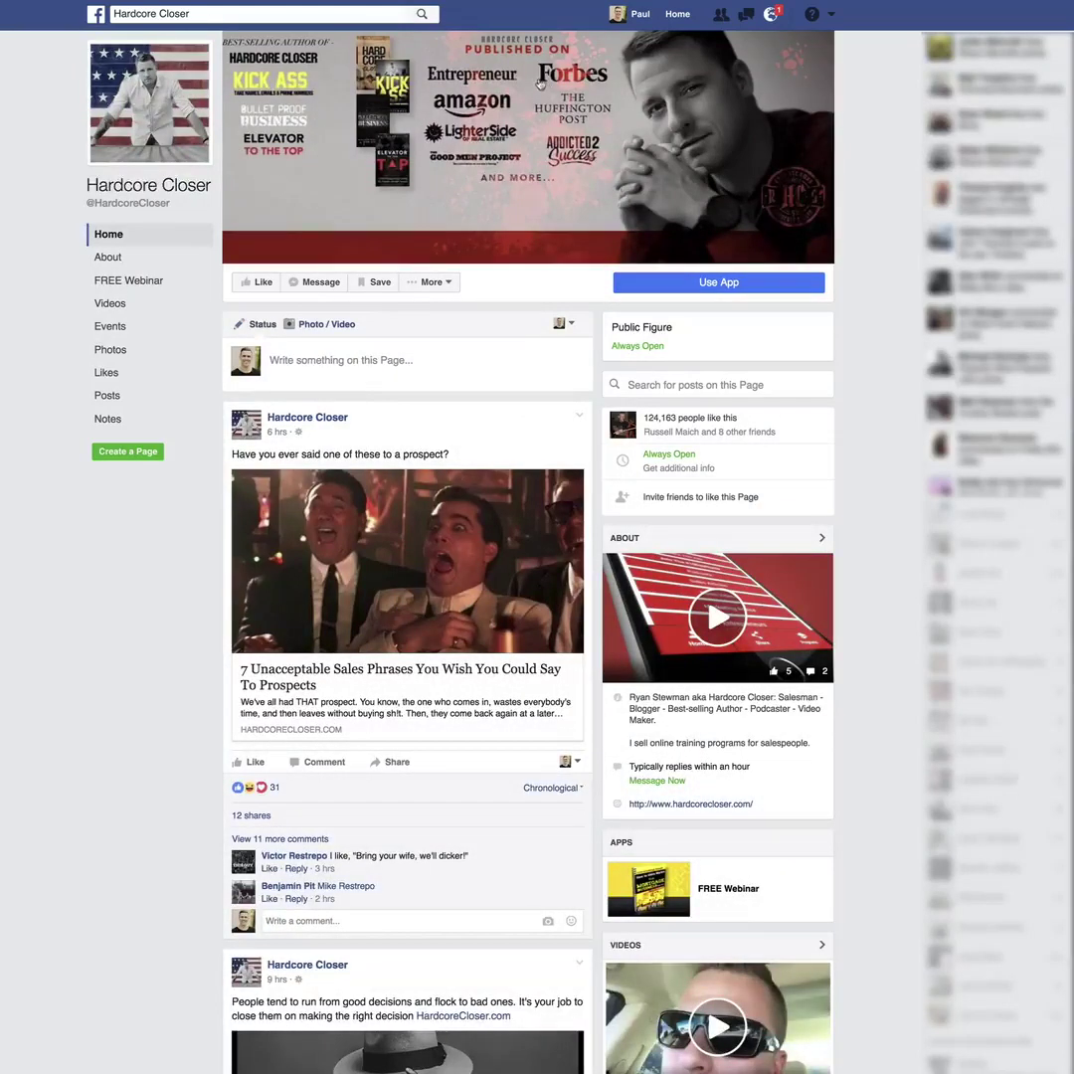
click(114, 258)
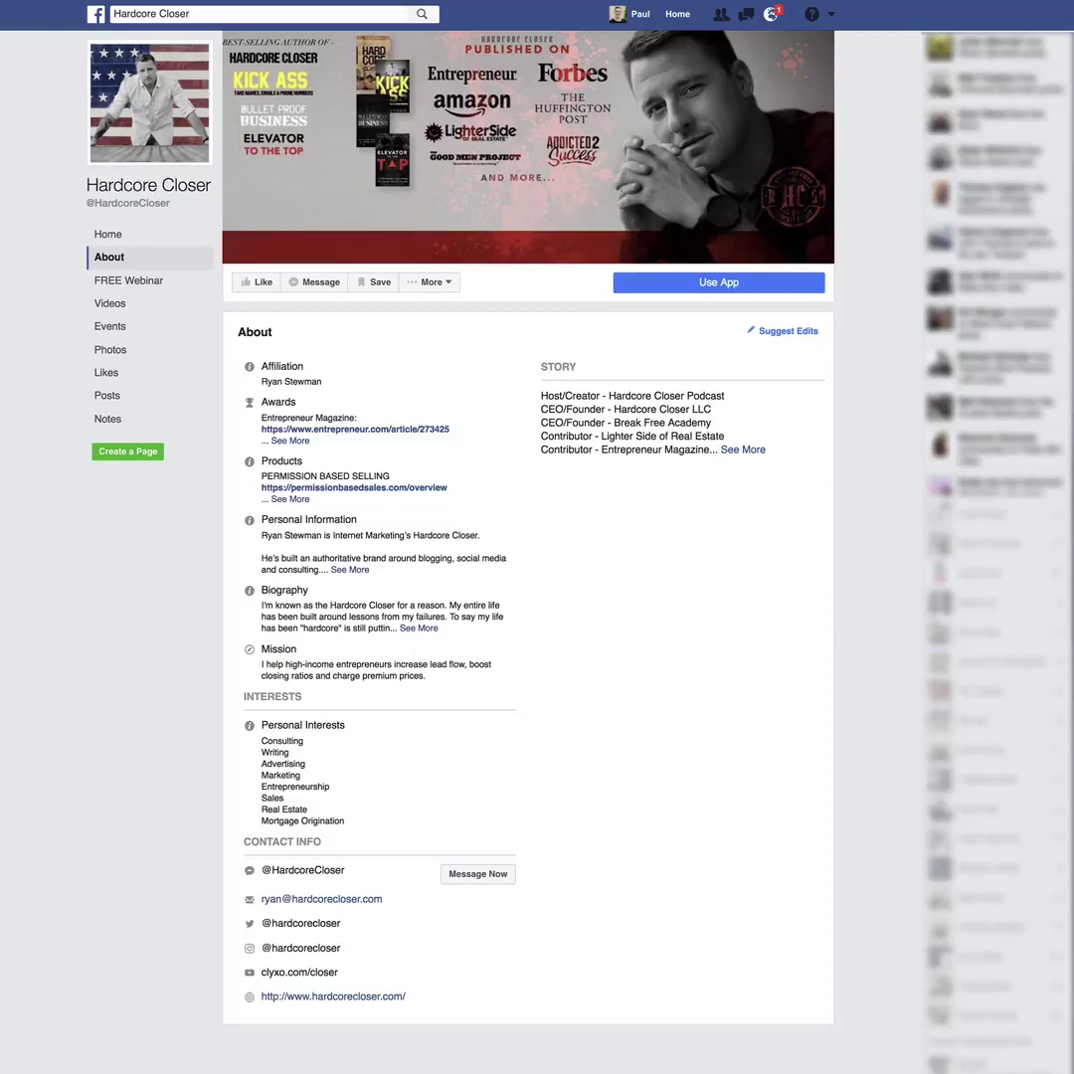
Switch to Excel and enter Hardcore Closer in cell E1 beside the copied page list.
key(super+Tab)
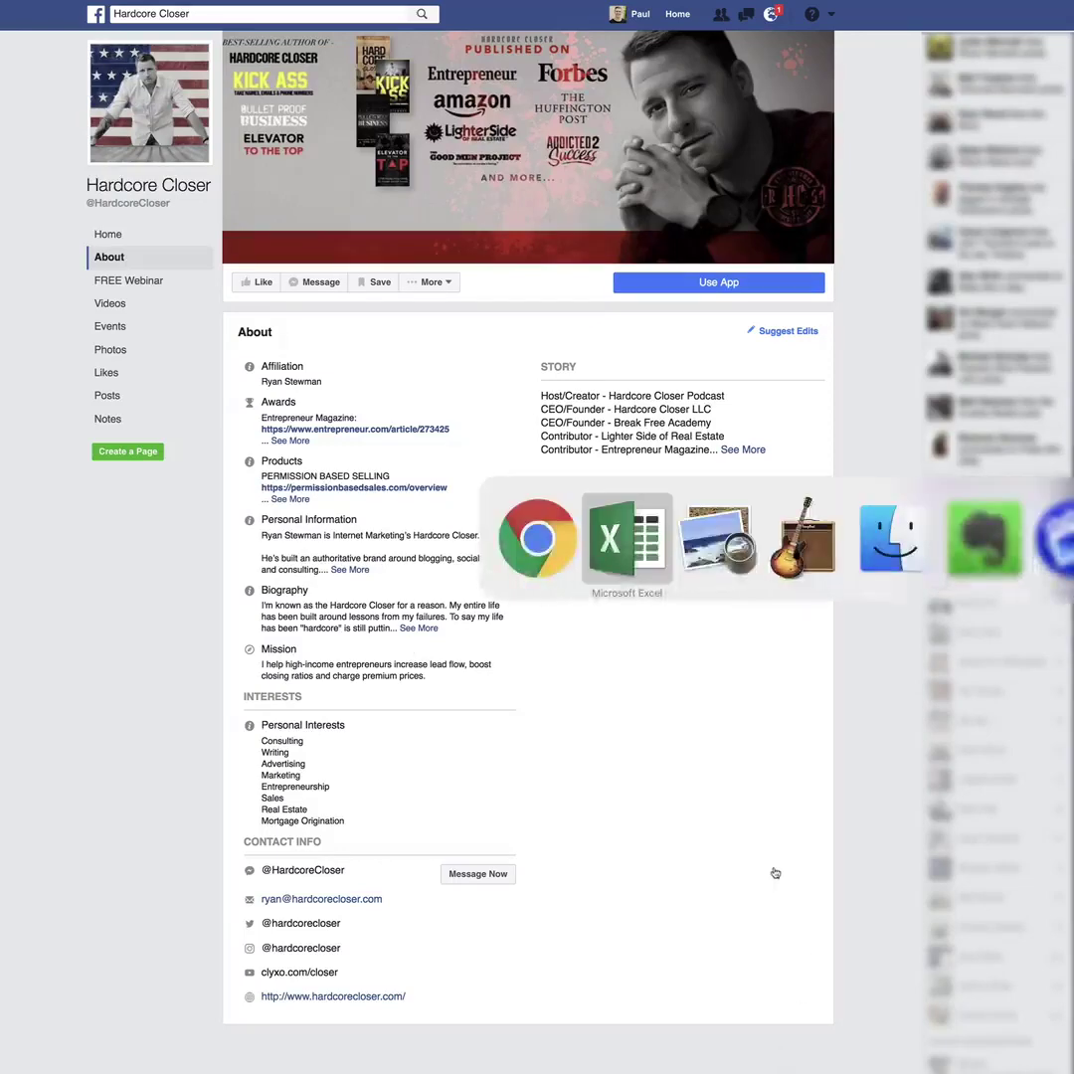
click(424, 81)
text(Hardcore Closer)
key(Return)
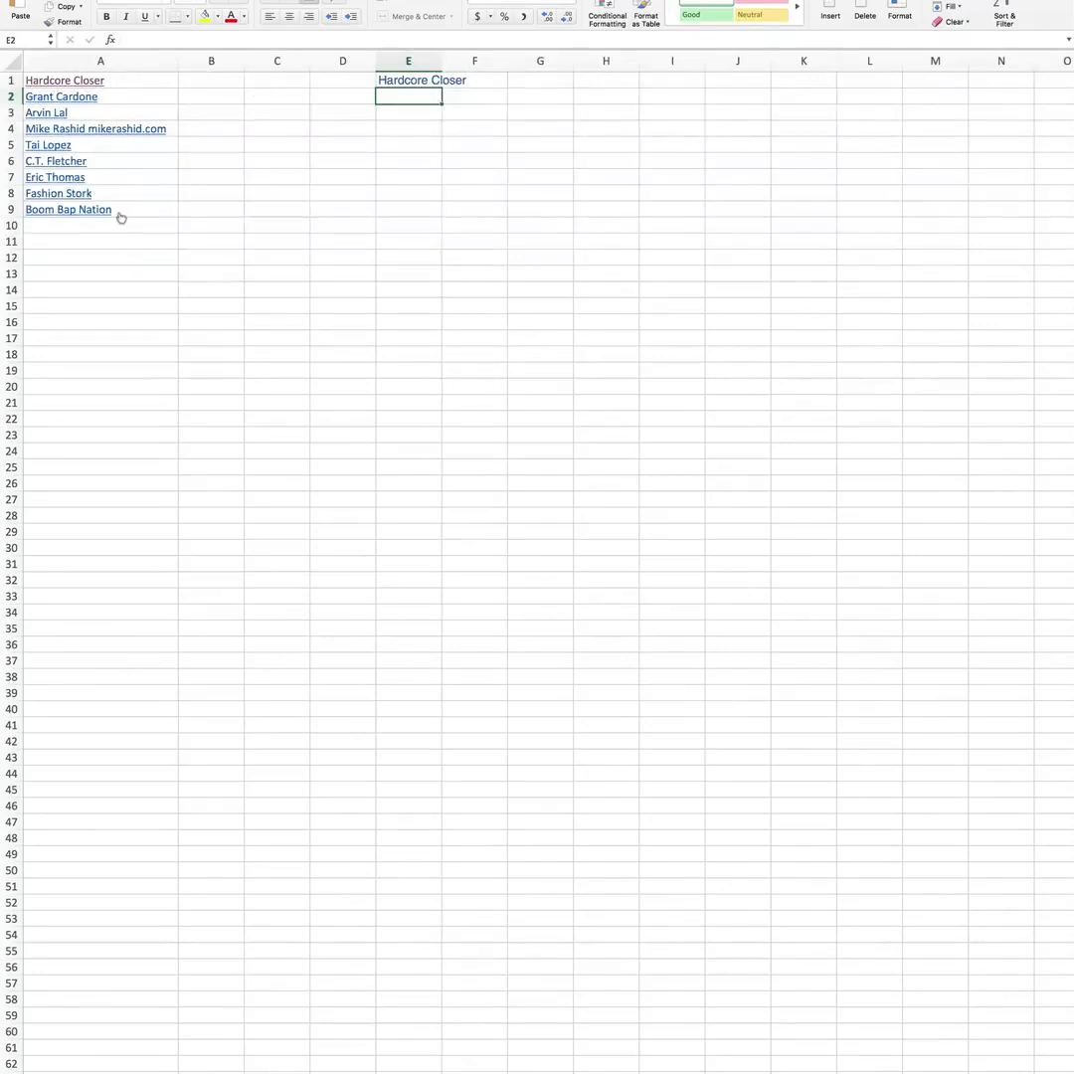
Clear the copied page list from cells A1:A14 of the spreadsheet.
mouse_move(119, 214)
drag(156, 287, 100, 80)
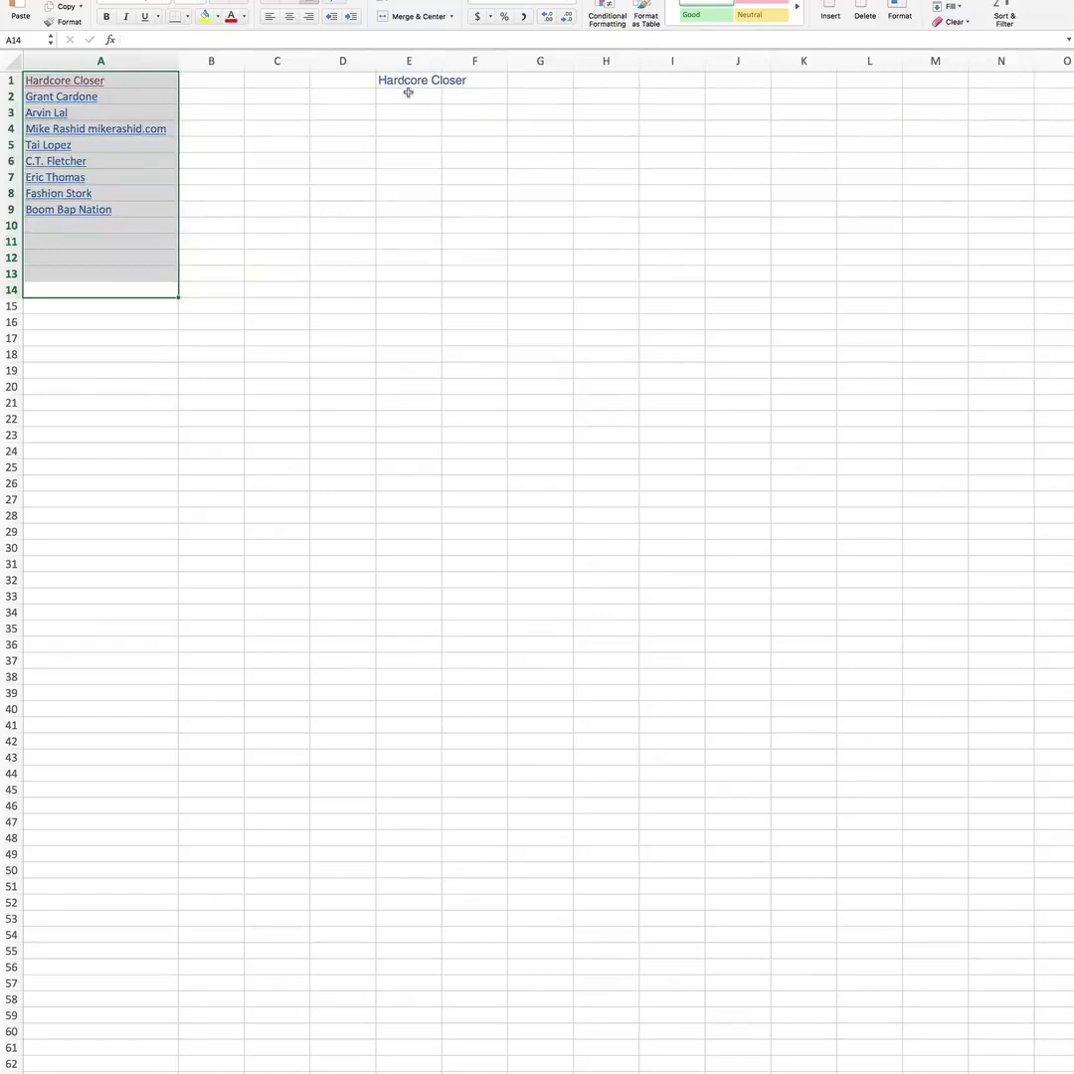
key(Delete)
drag(441, 62, 505, 136)
click(500, 132)
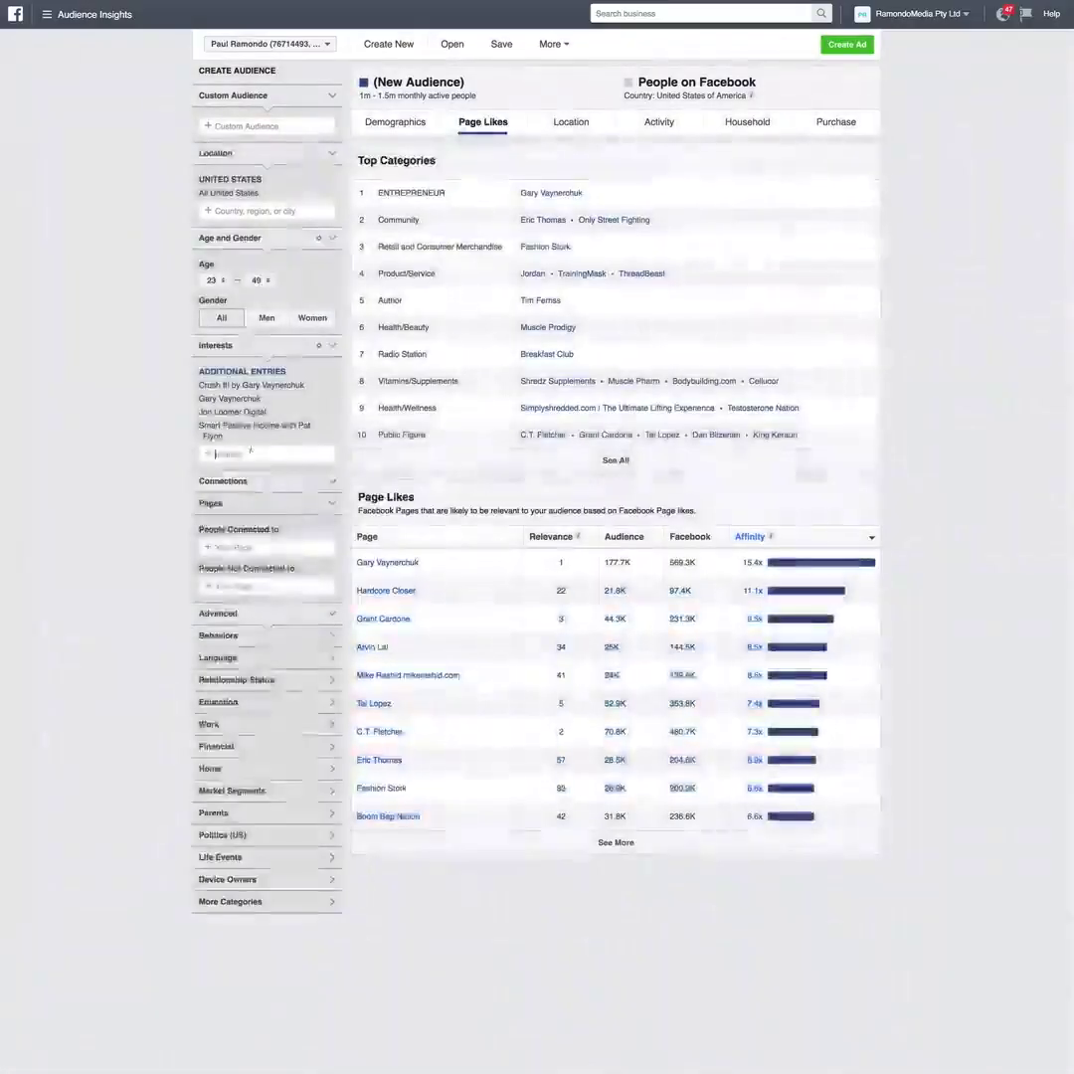
Switch back to Audience Insights and enter "hardcore closer" as an additional audience interest.
click(250, 453)
text(hardcore closer)
key(Return)
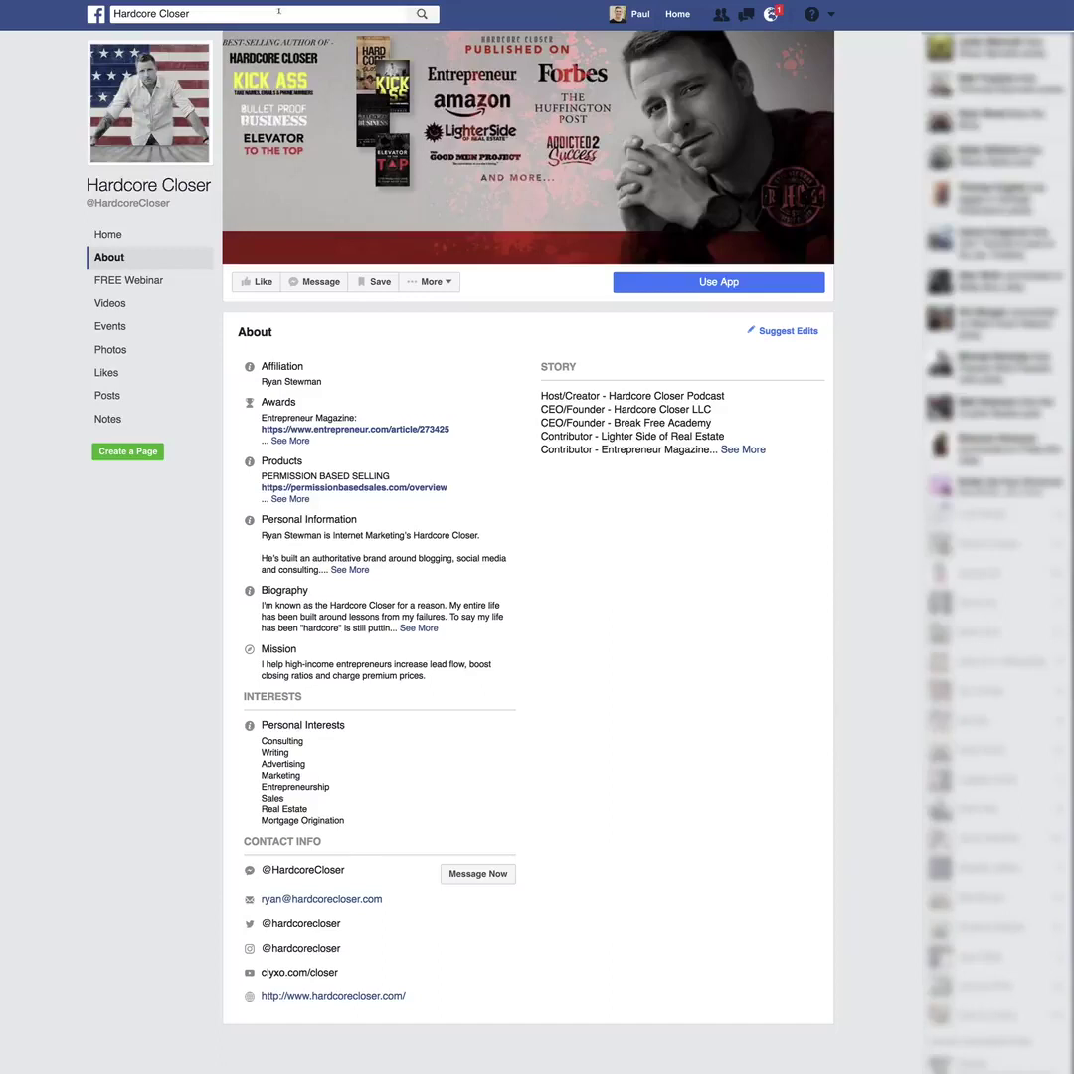
Switch to the Facebook page and search for "pages liked by people who like Hardcore Closer".
click(278, 12)
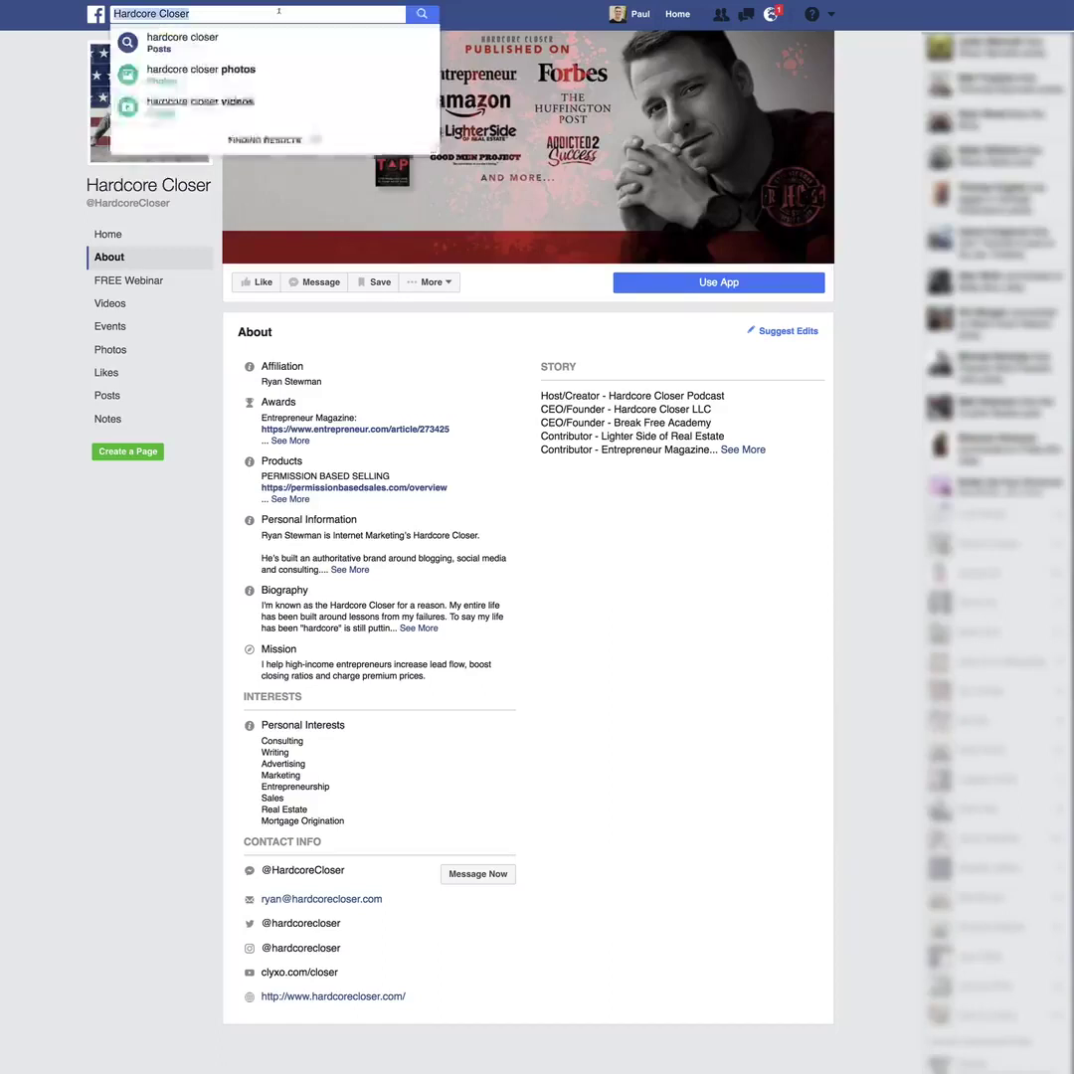
text(page)
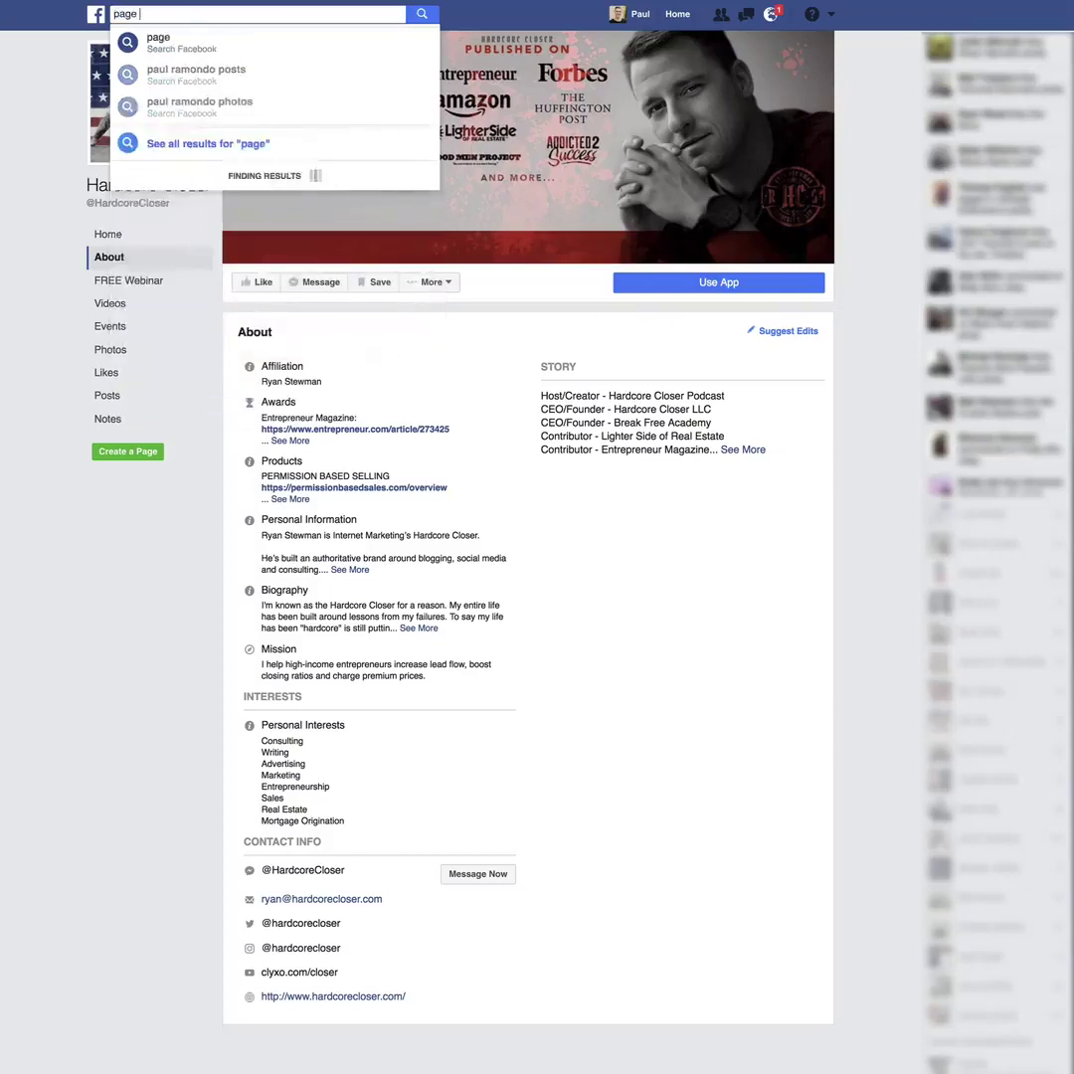
text(s liked by )
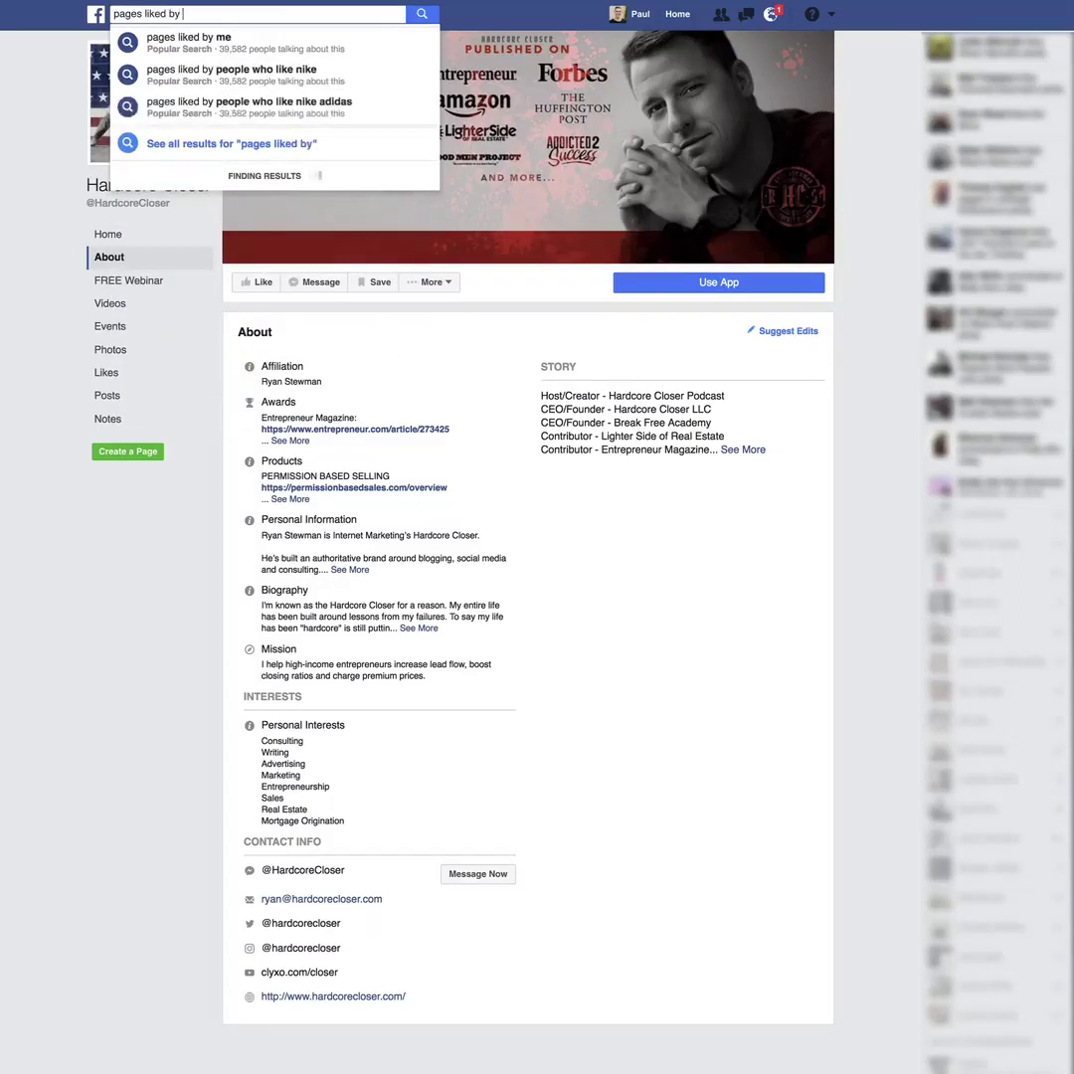
text(people who like )
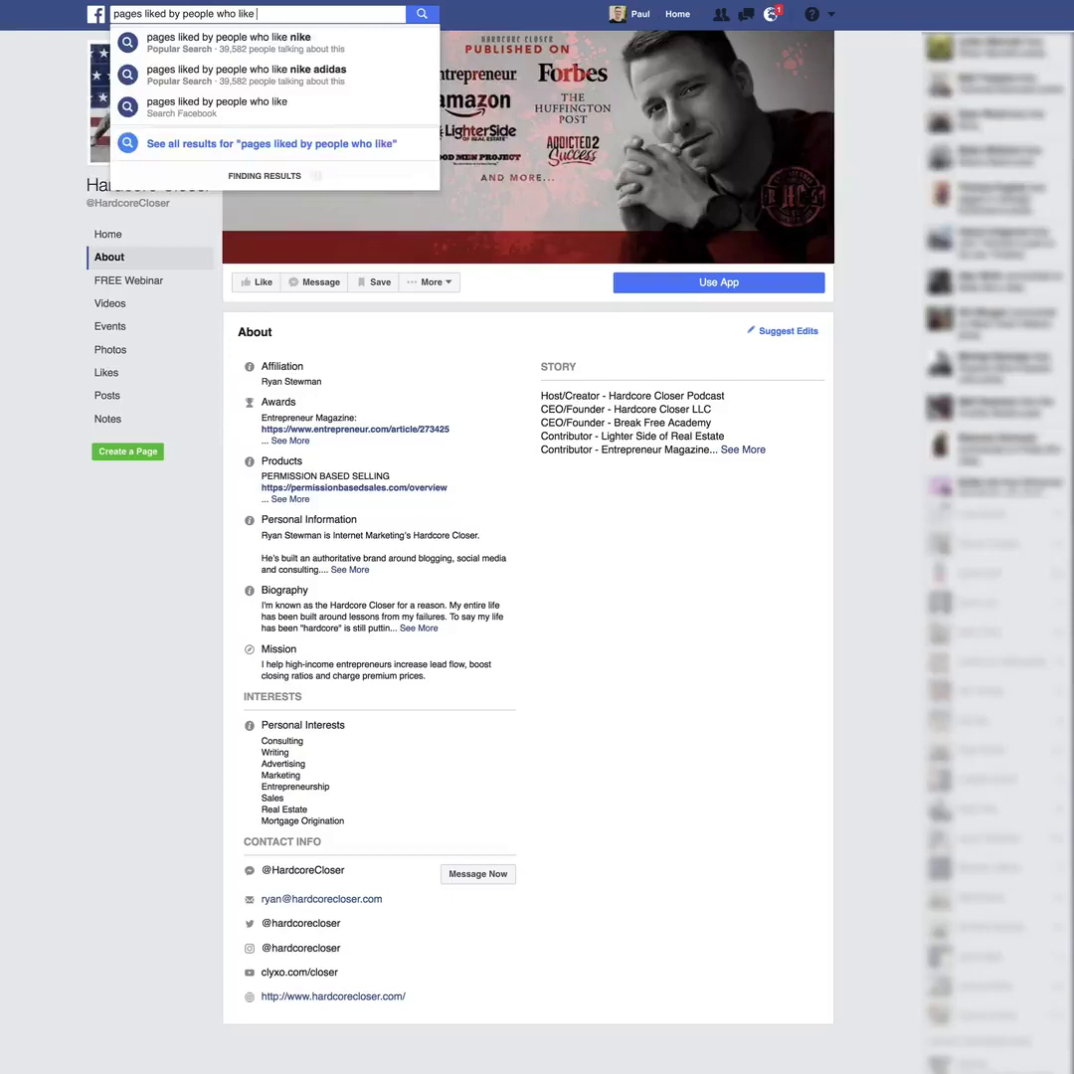
text(Hardcore Closer)
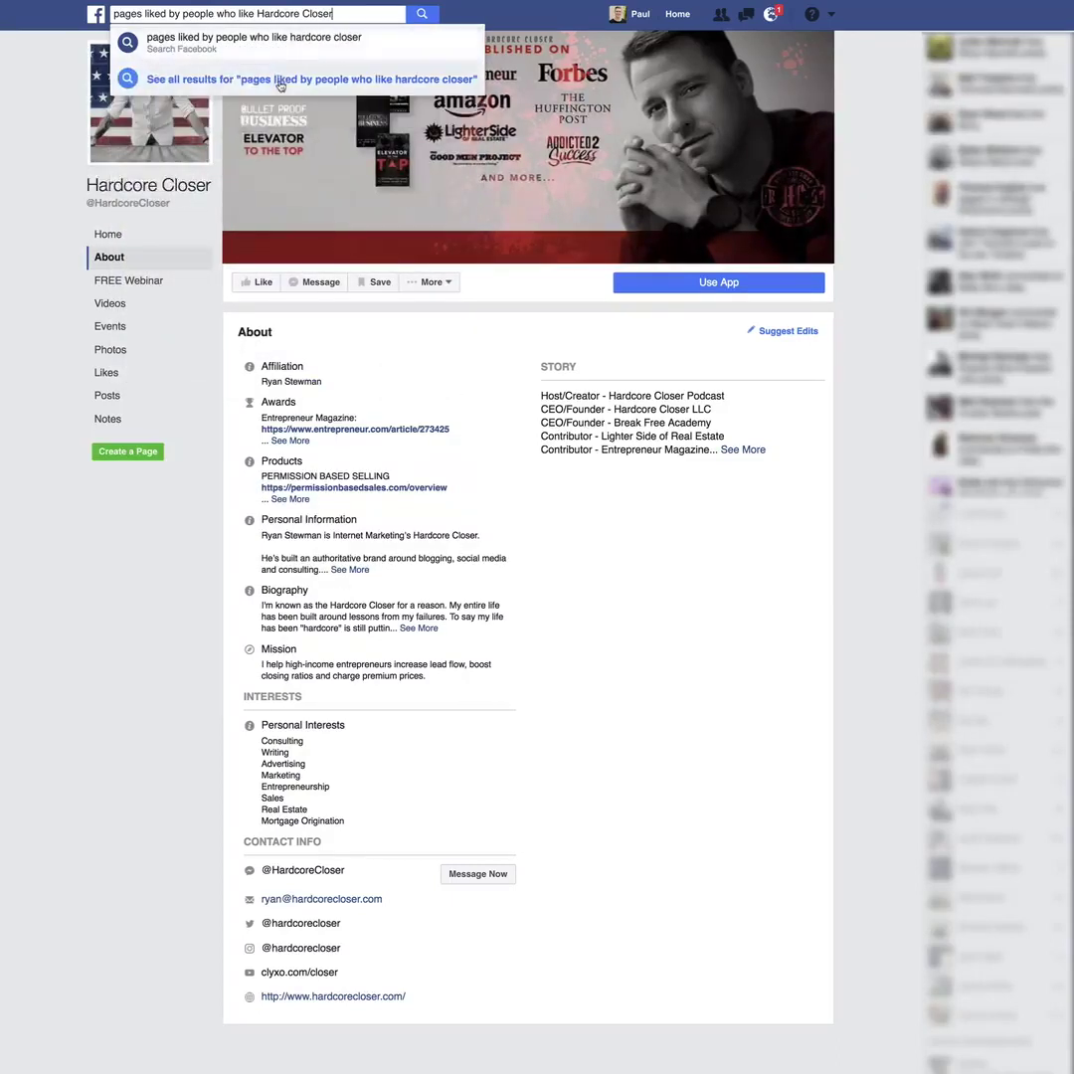
click(280, 79)
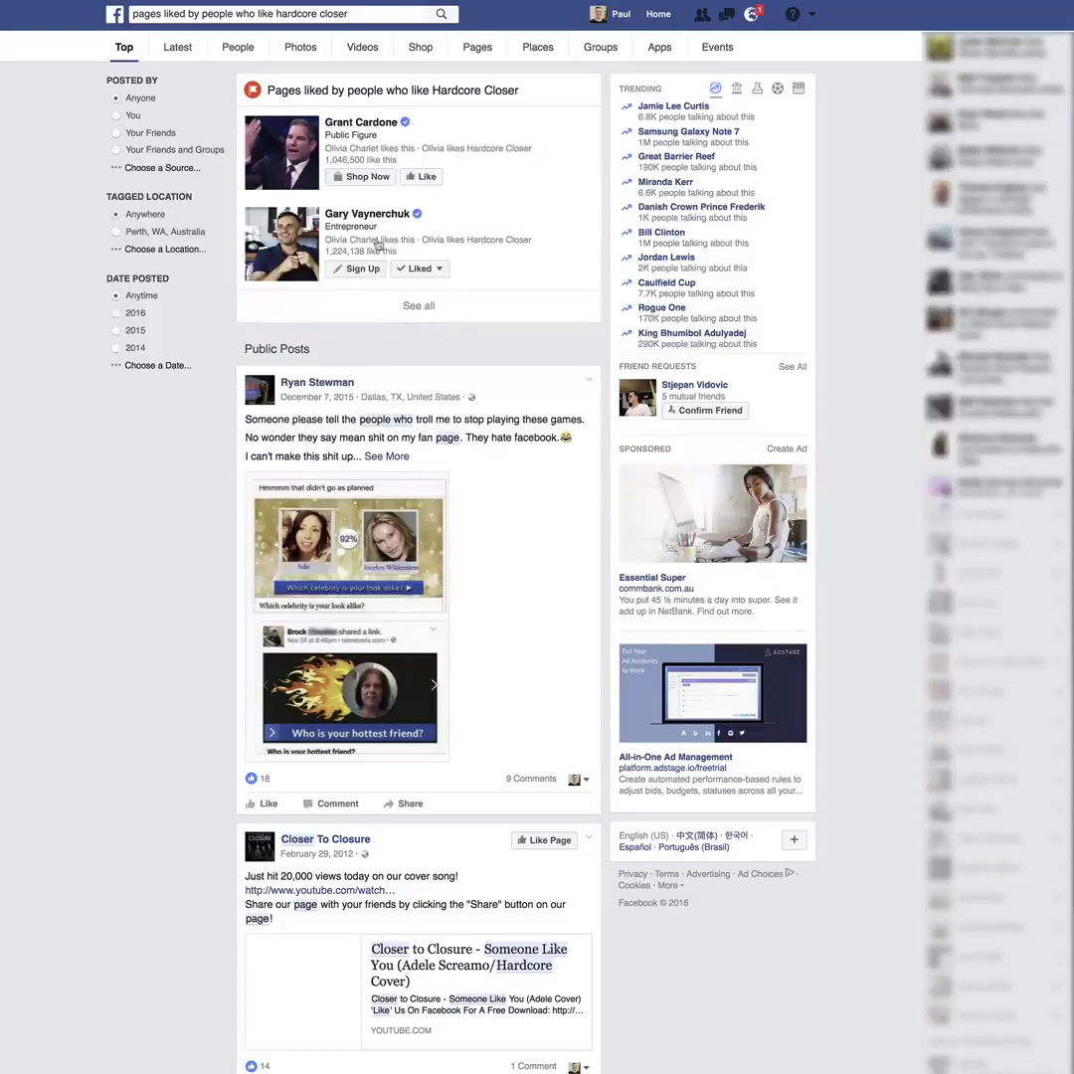
Open the full list of pages liked by people who like Hardcore Closer and look through it.
click(419, 307)
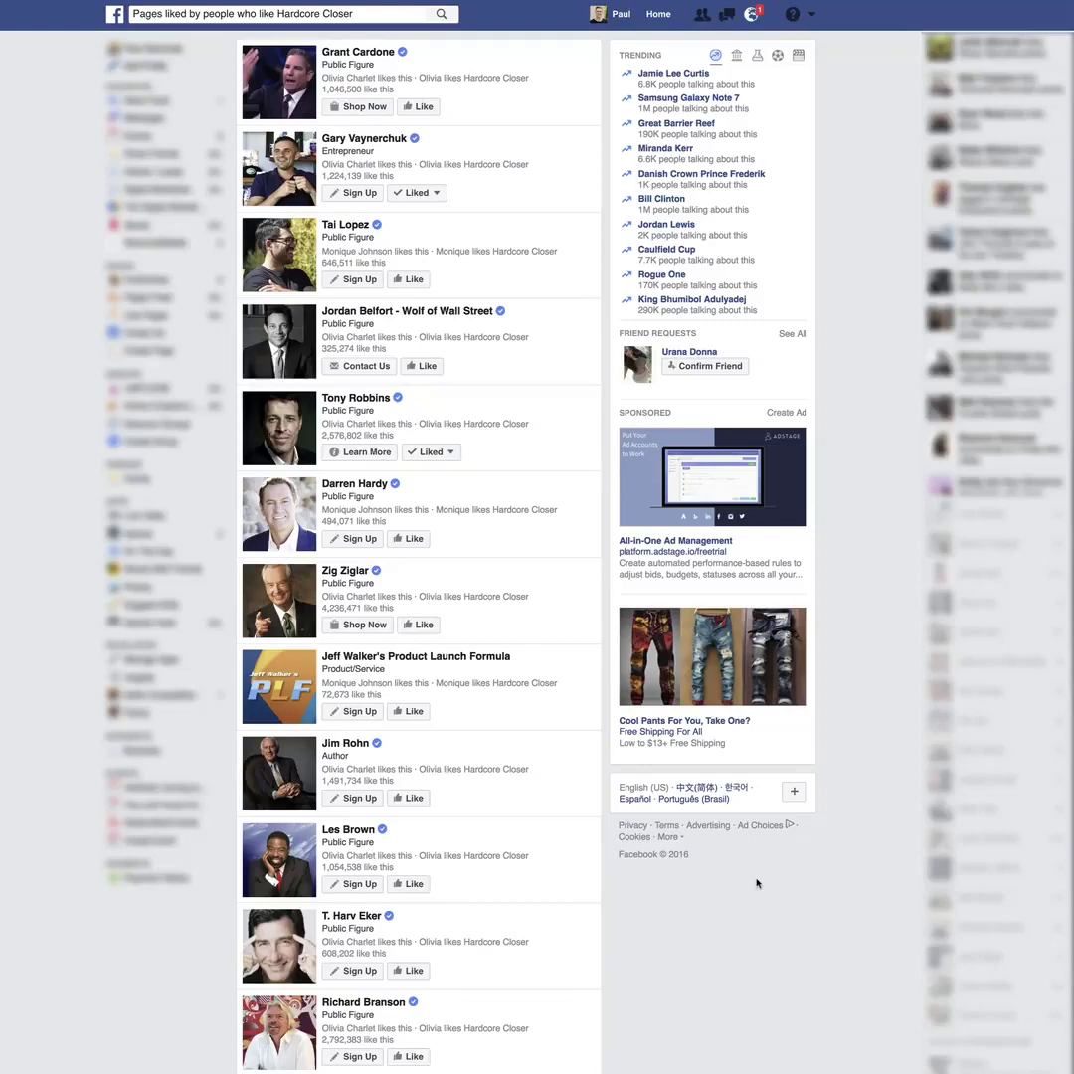
scroll(572, 875, down, 2)
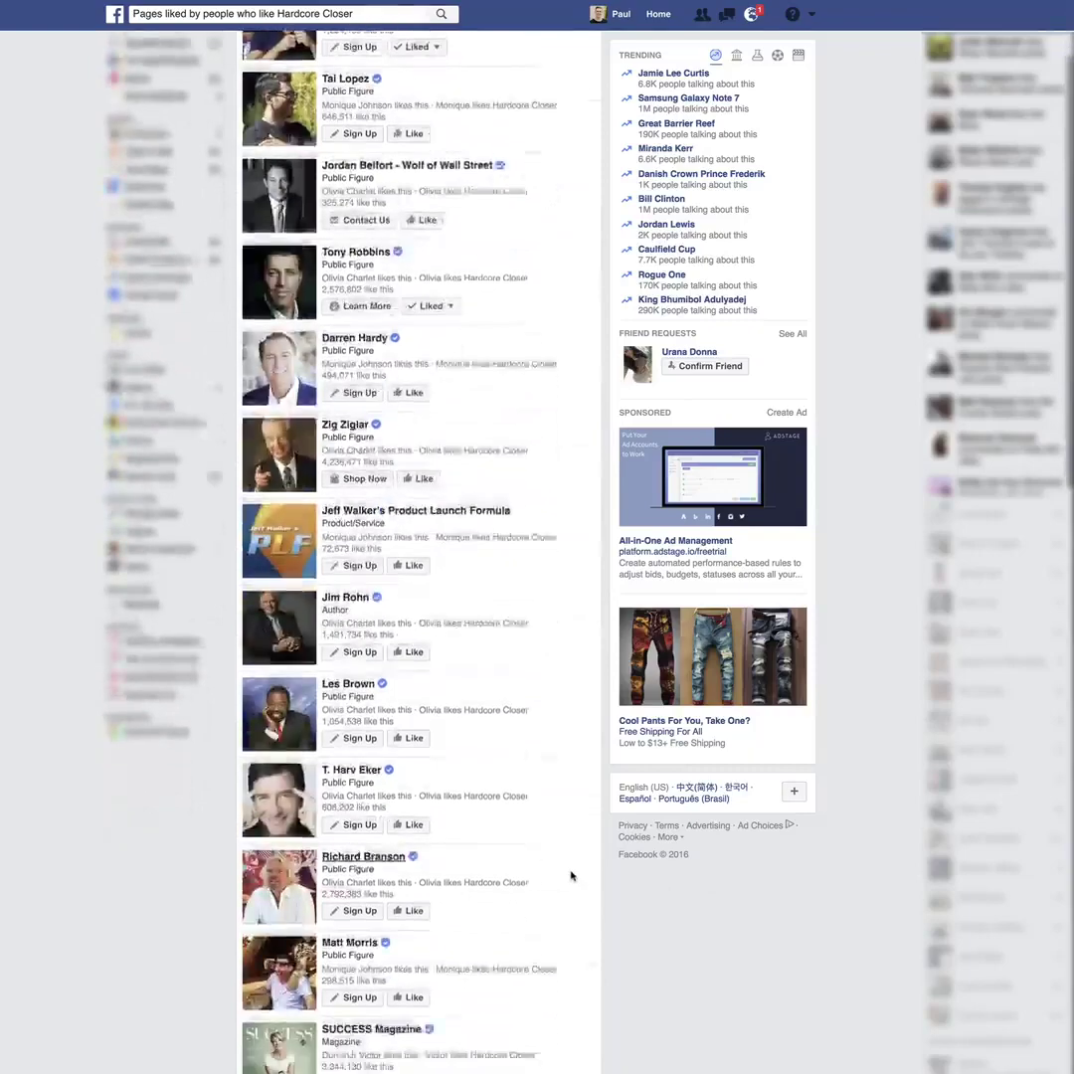
scroll(572, 875, down, 5)
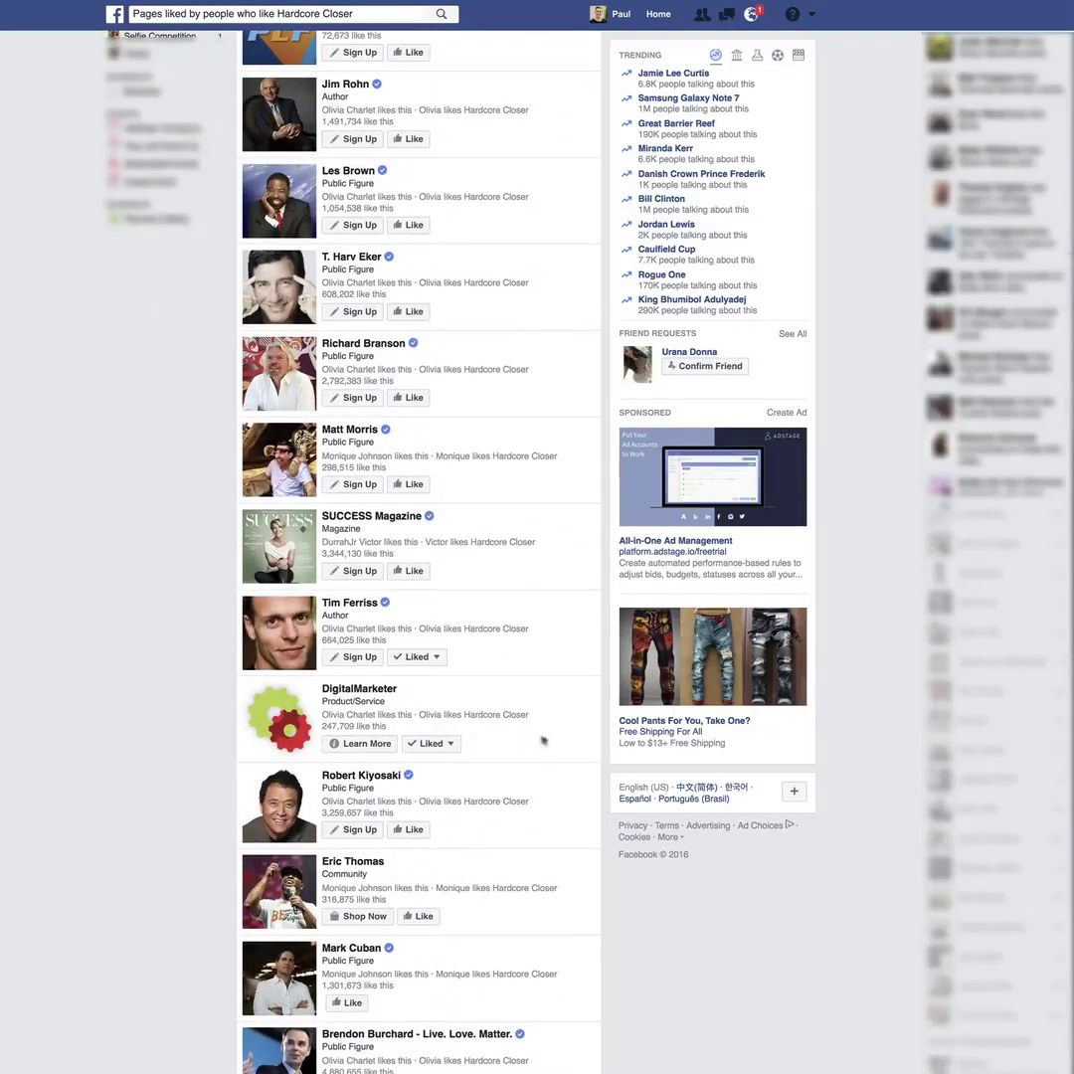
scroll(566, 806, down, 2)
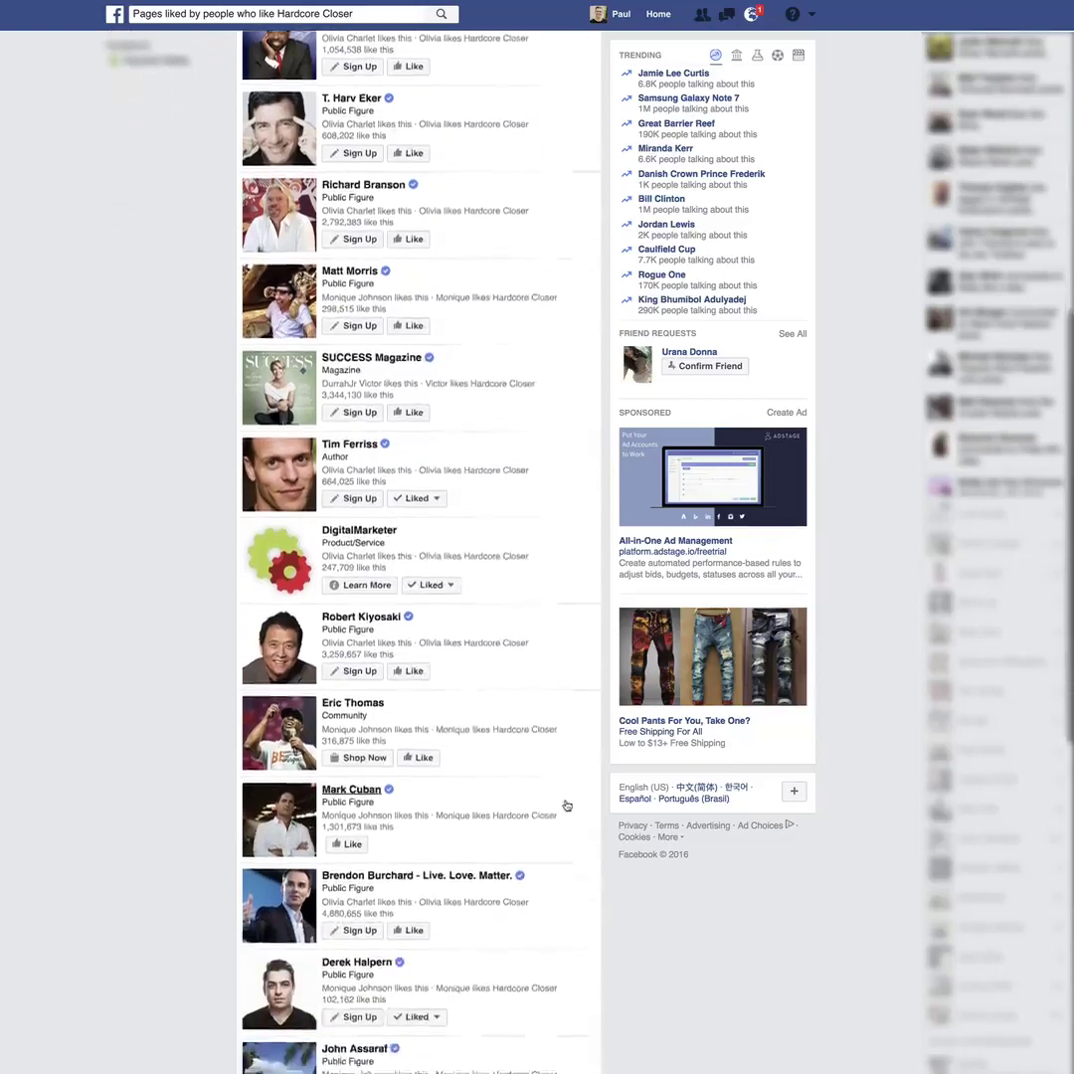
Switch to the Excel sheet and add "Digital Marketer" and "Derek Halpern" beneath Hardcore Closer in cells E2 and E3.
scroll(566, 805, down, 3)
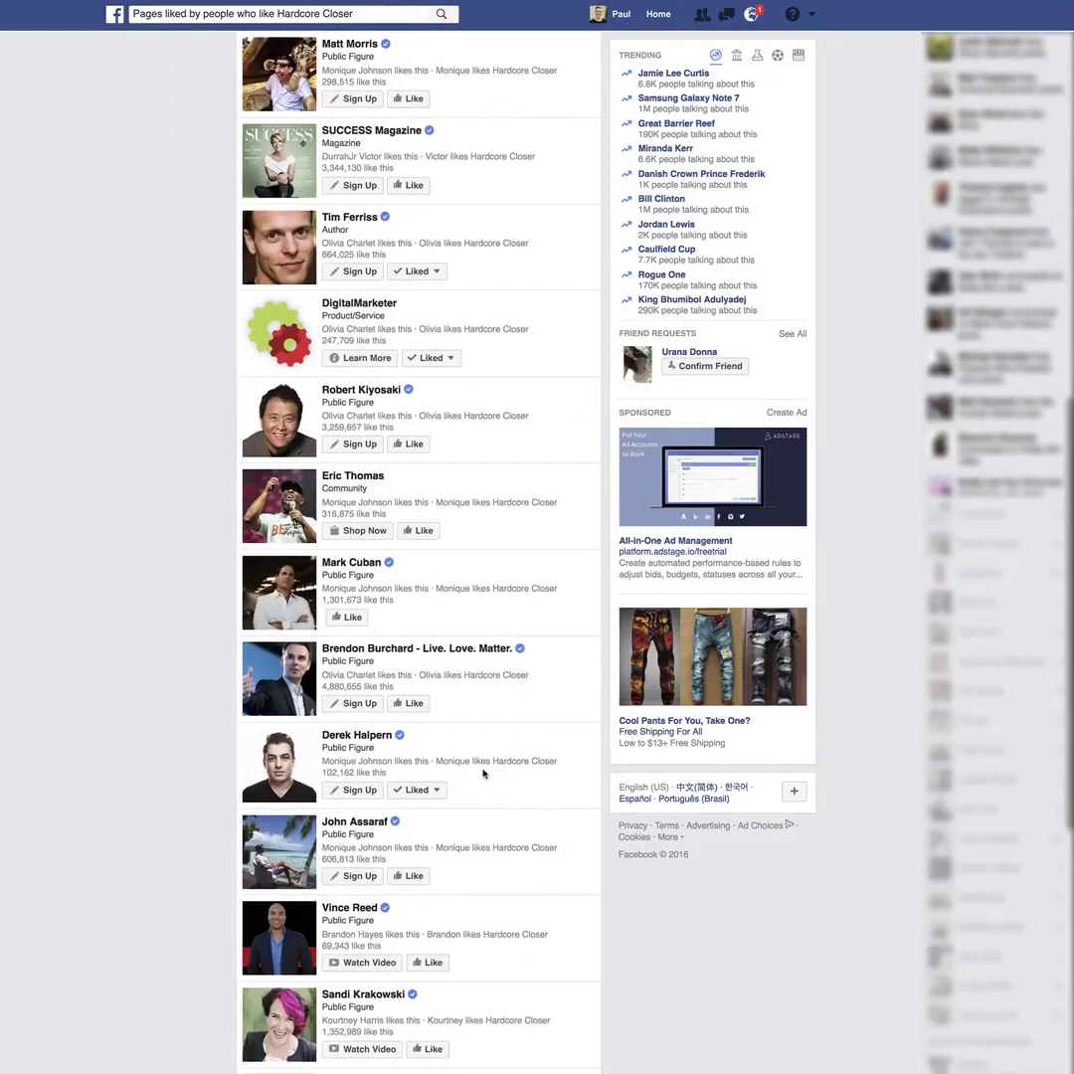
key(super+Tab)
key(Up)
key(Up)
text(Digital Marketer)
key(Return)
text(Derek Haler)
key(BackSpace)
key(BackSpace)
text(pren)
key(BackSpace)
key(BackSpace)
key(BackSpace)
text(ern)
key(Return)
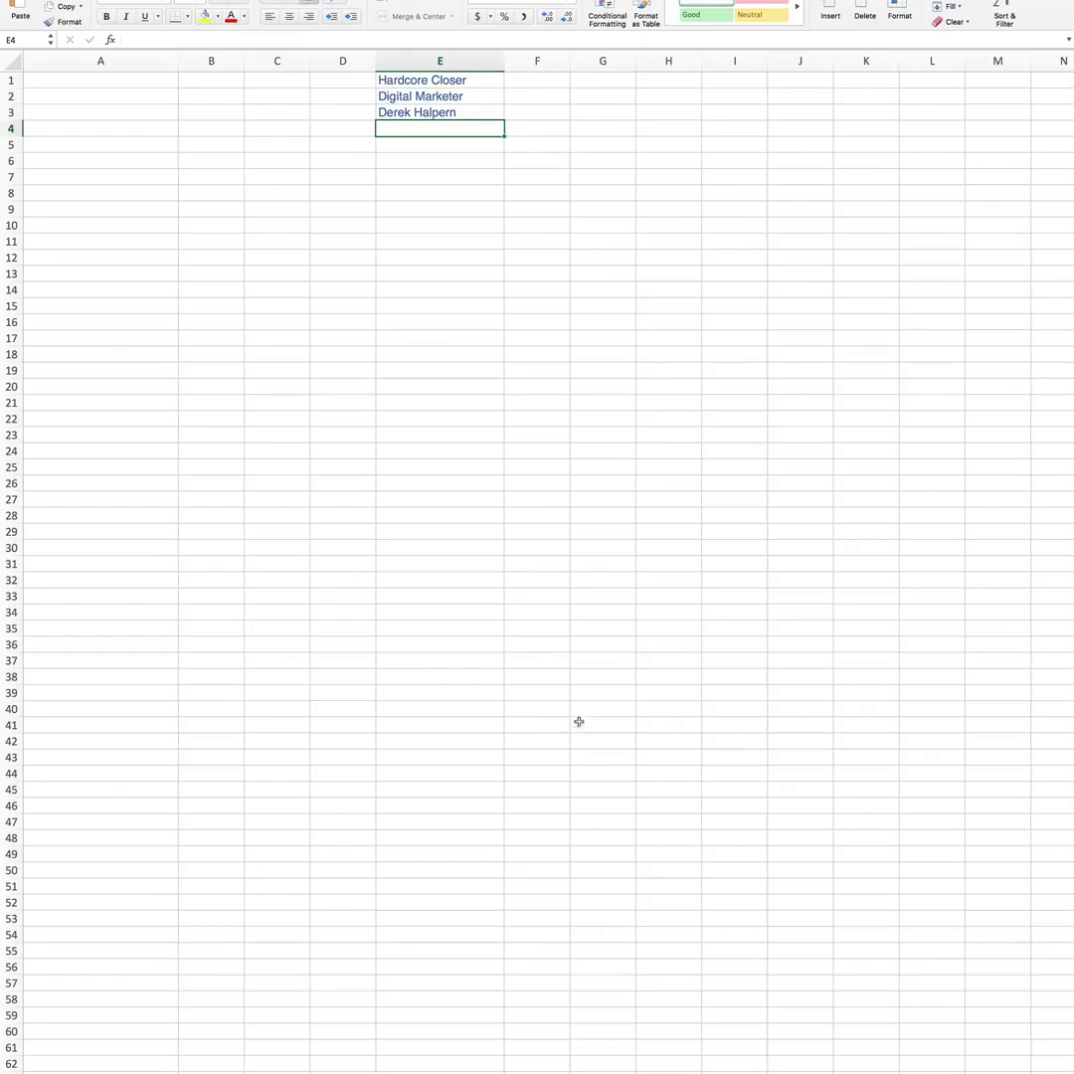
Switch to Audience Insights and replace the pending Hardcore Closer interest entry with the "digital marketer" interest.
key(super+Tab)
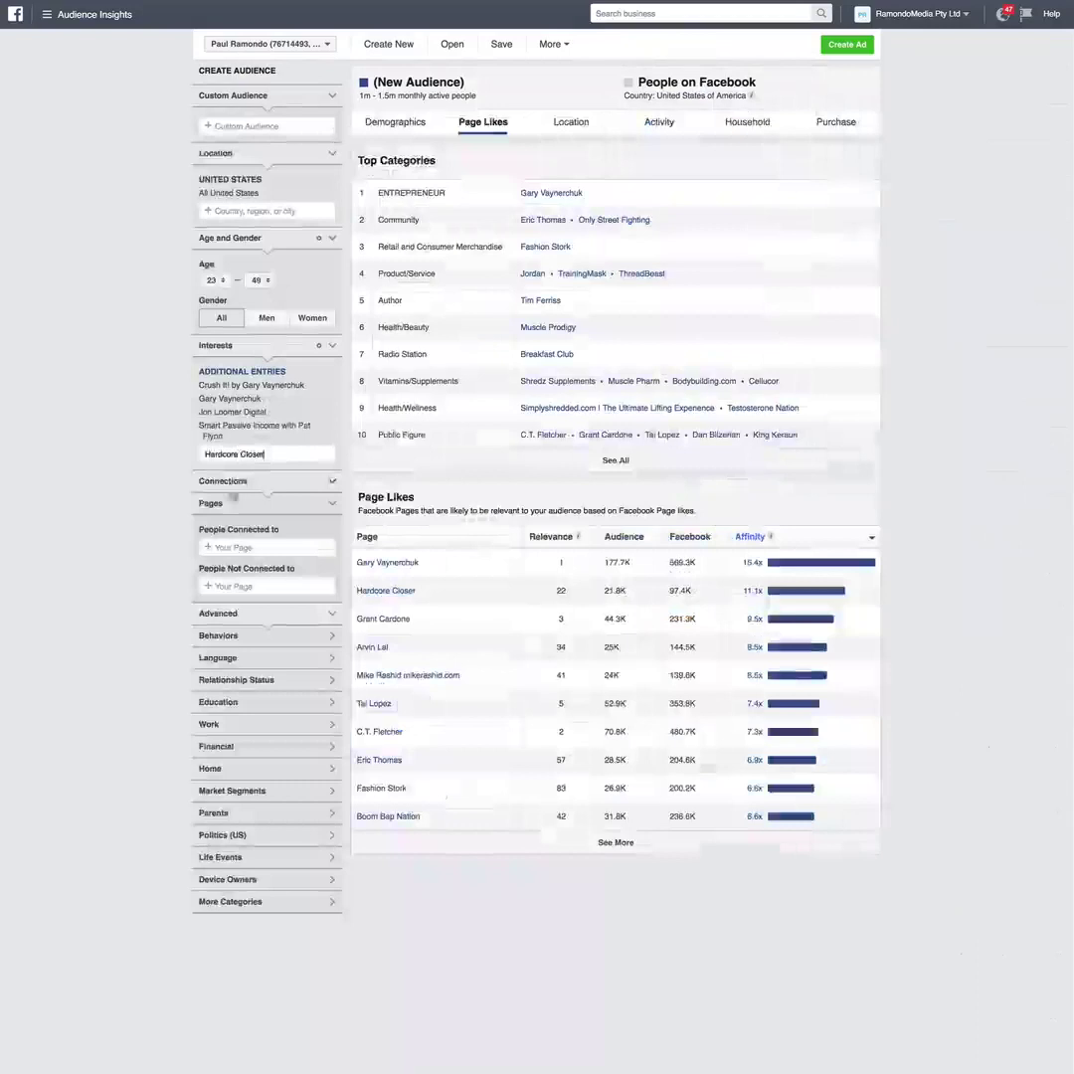
key(super+a)
key(BackSpace)
text(digital m)
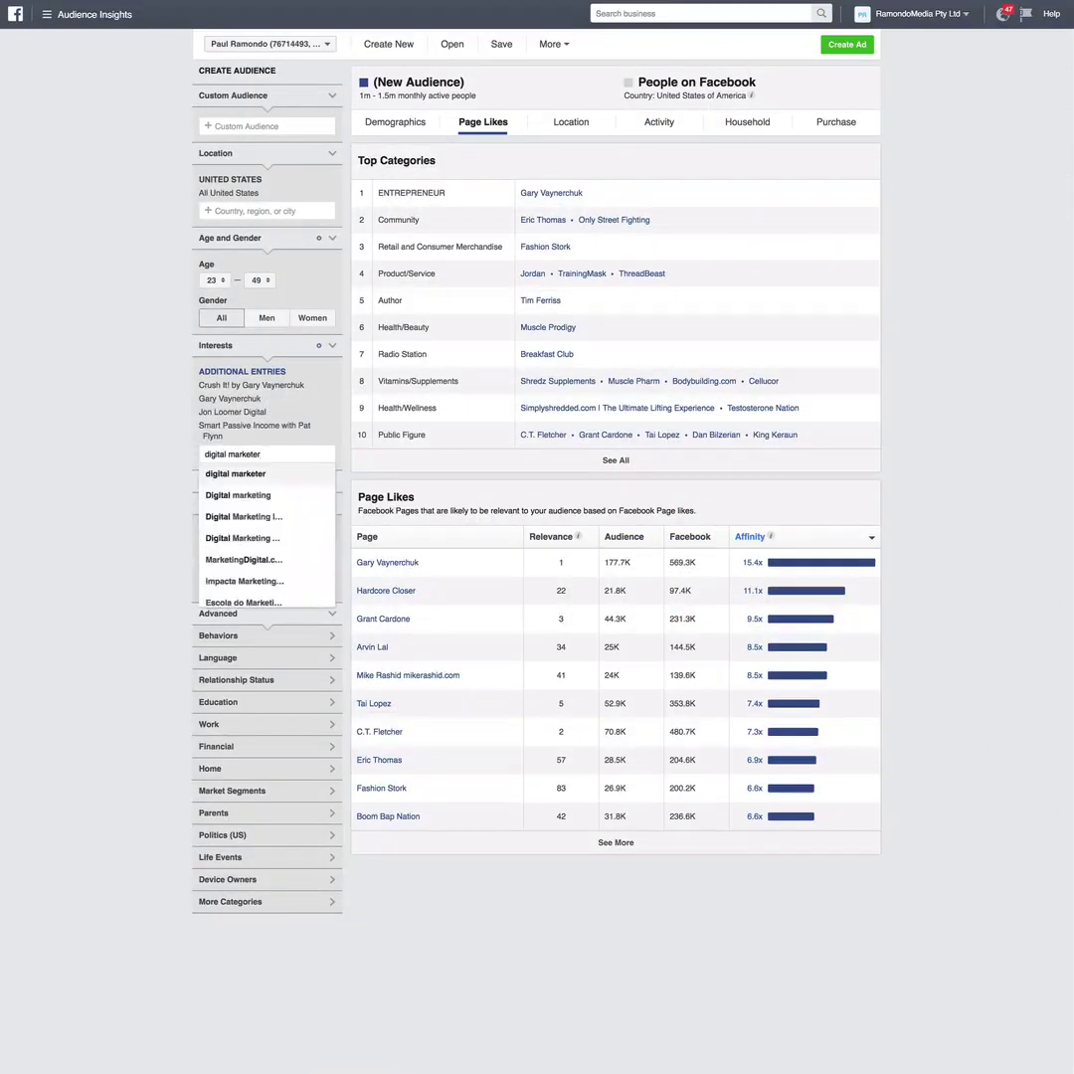
click(239, 474)
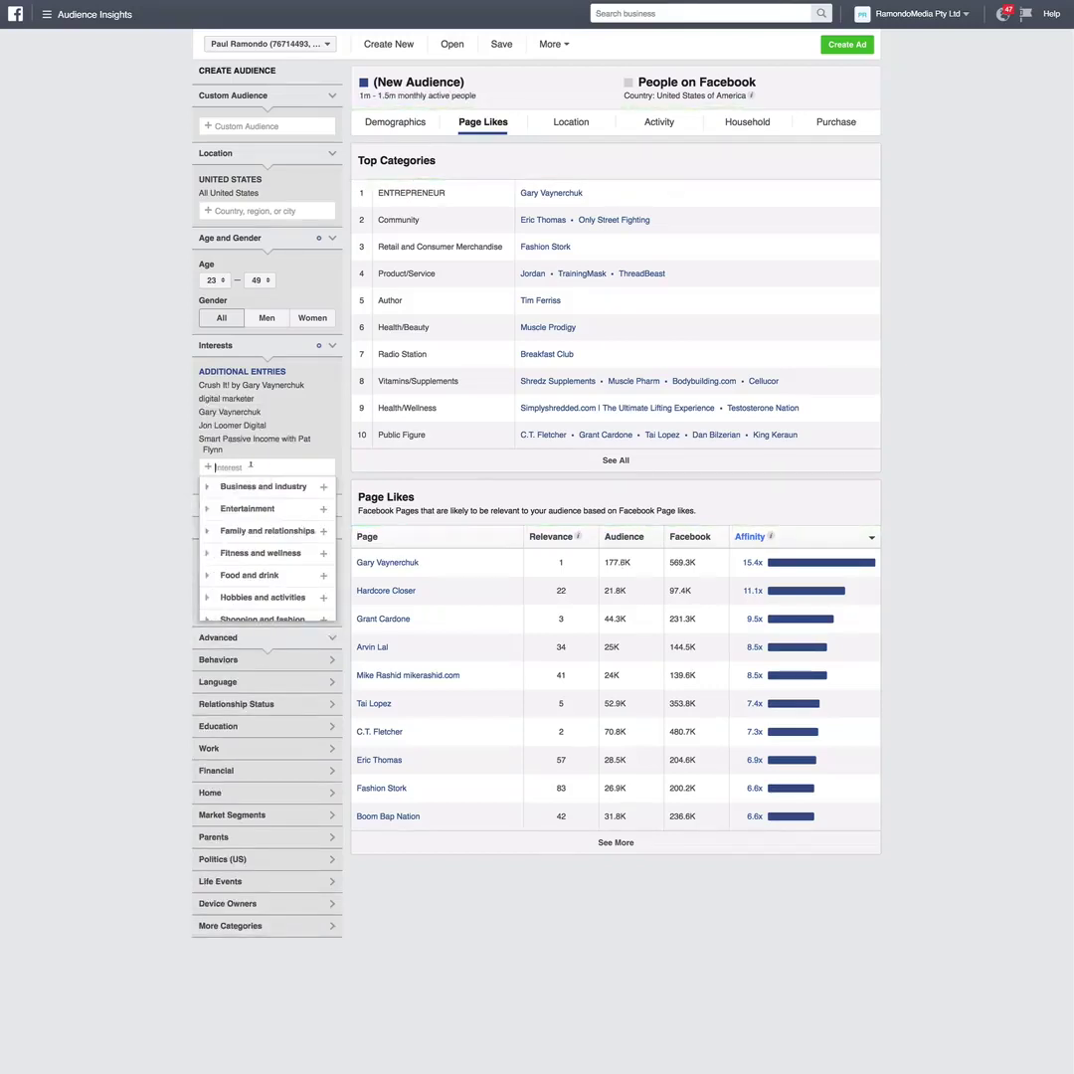
Add the public figure Derek Halpern as a further audience interest.
text(derek )
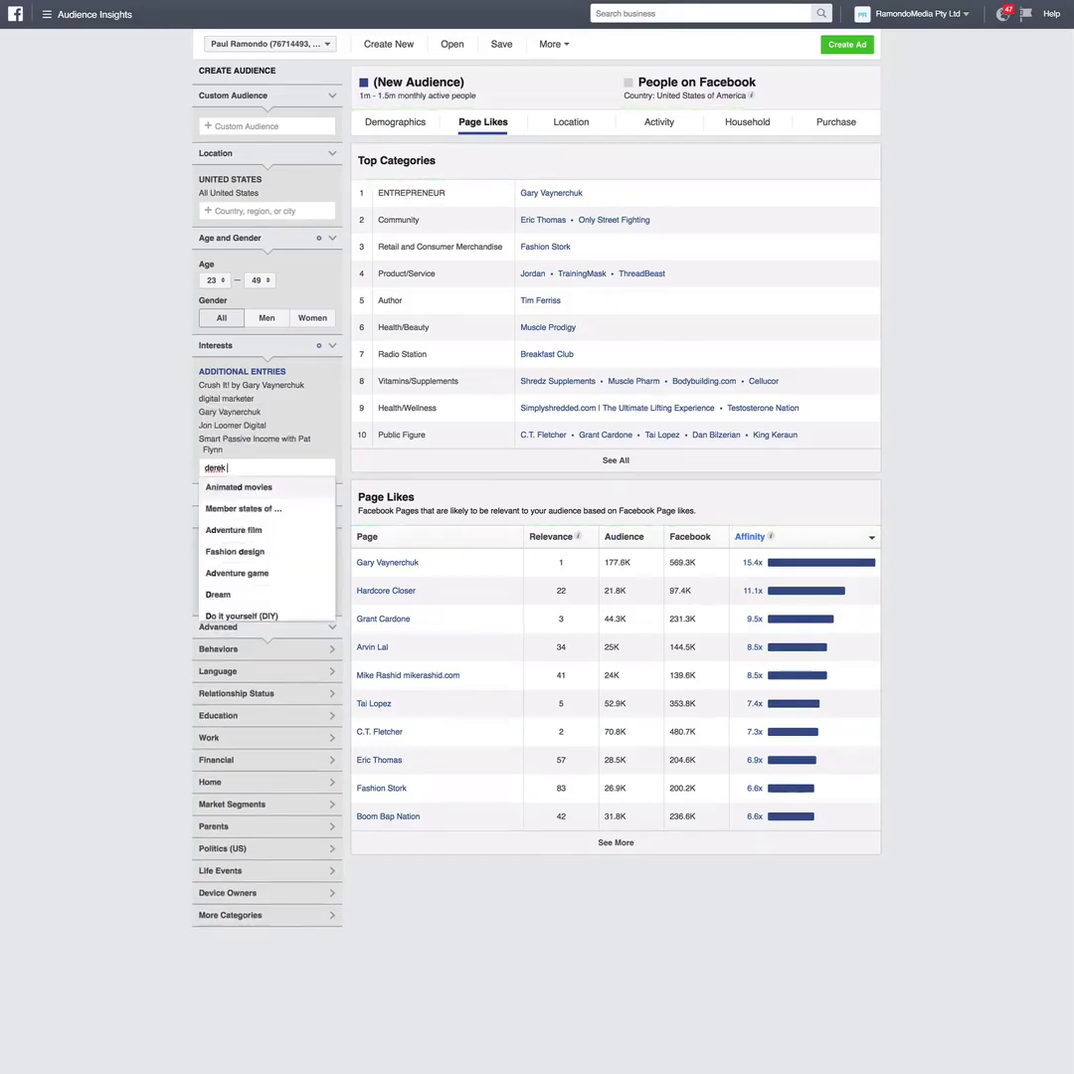
text(halpern)
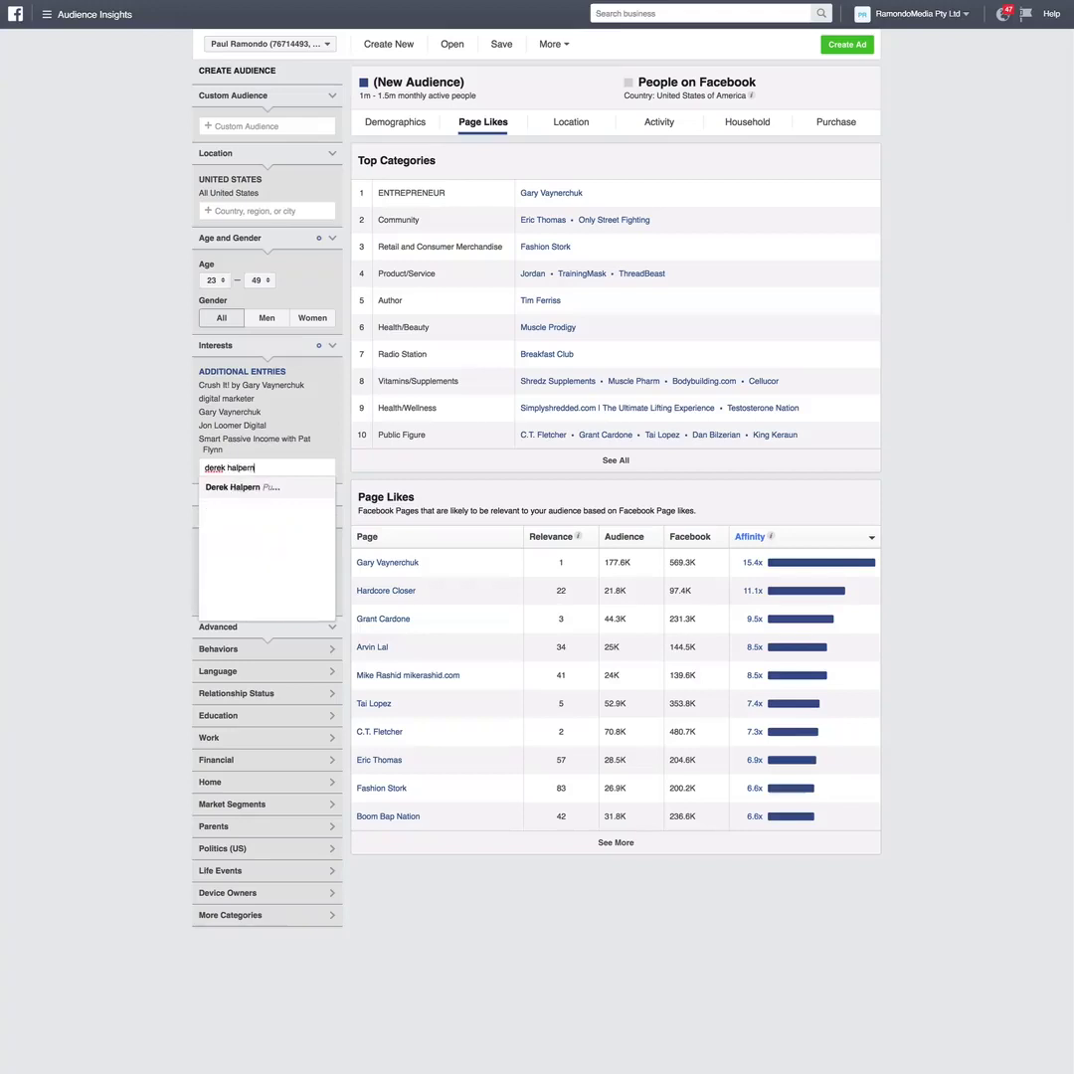
click(250, 488)
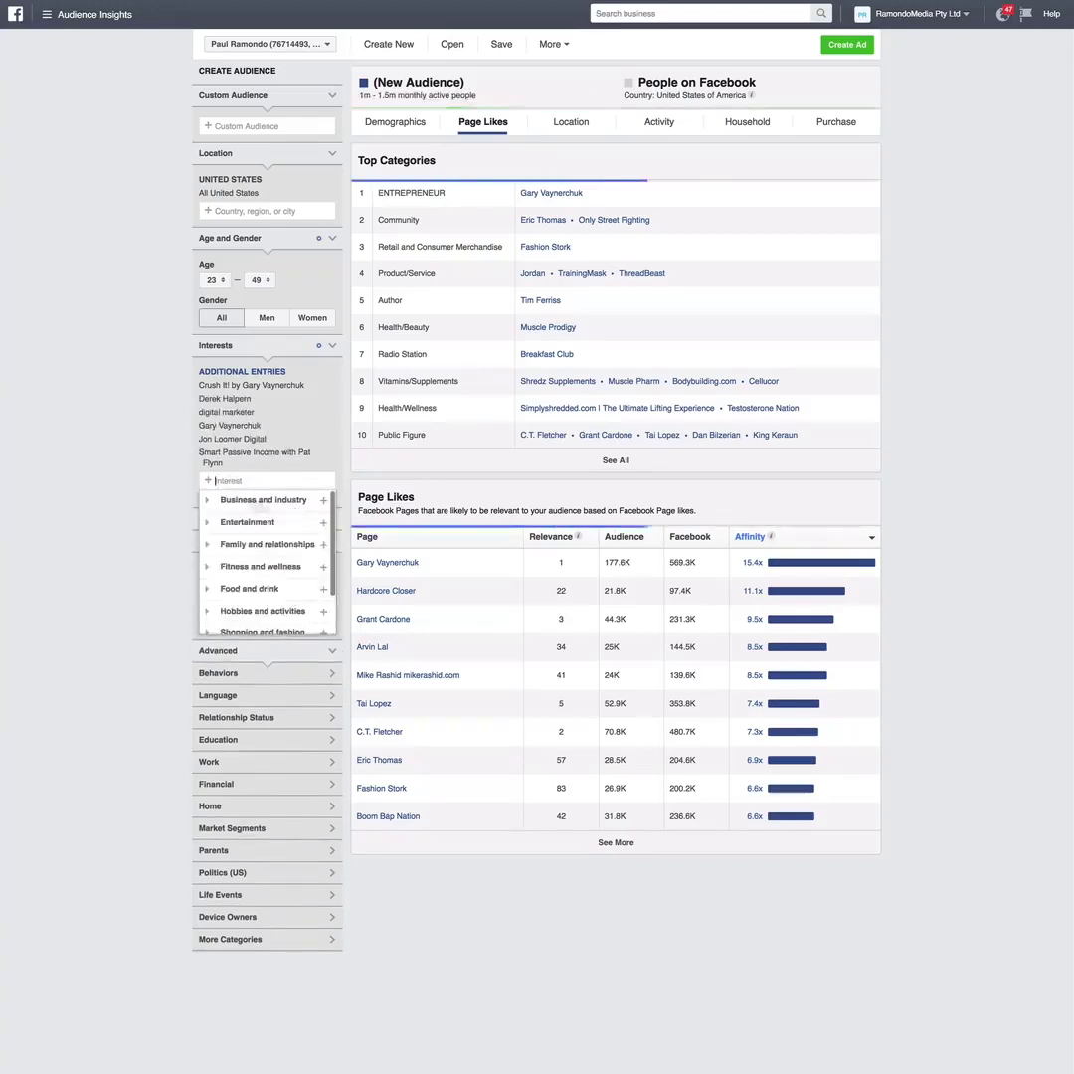
click(100, 461)
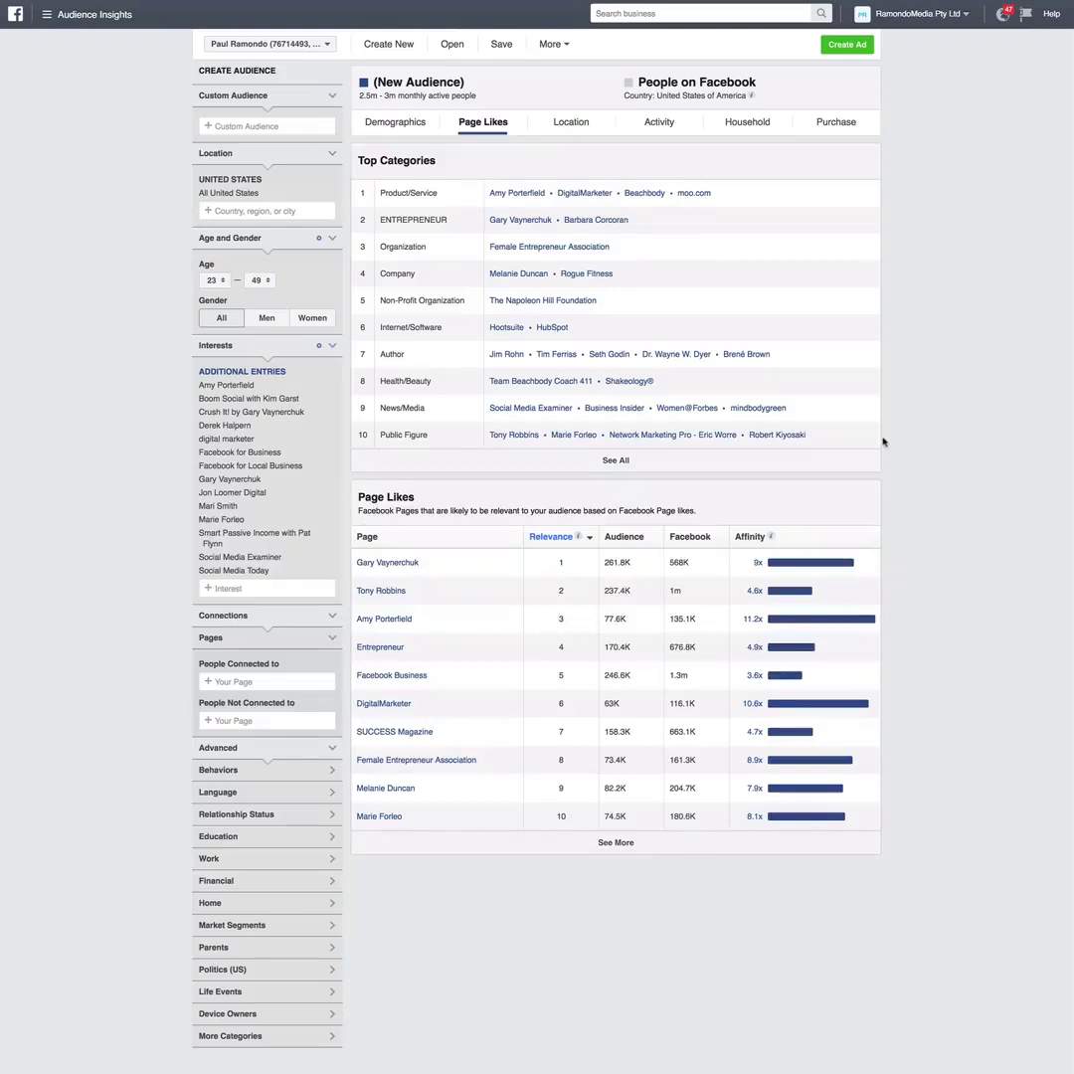
Save the expanded interest audience as "US | Seed Audience Example".
click(552, 43)
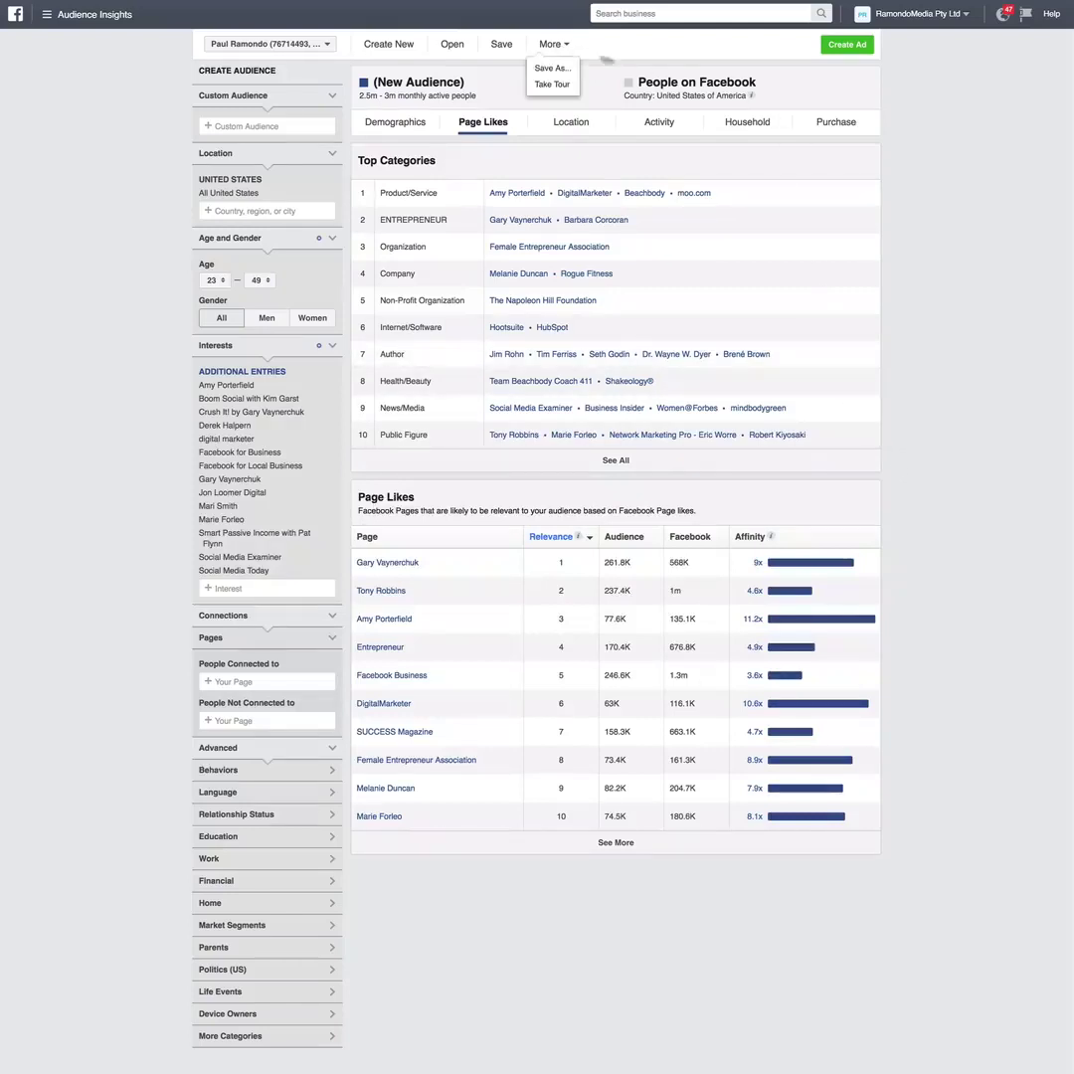
click(559, 70)
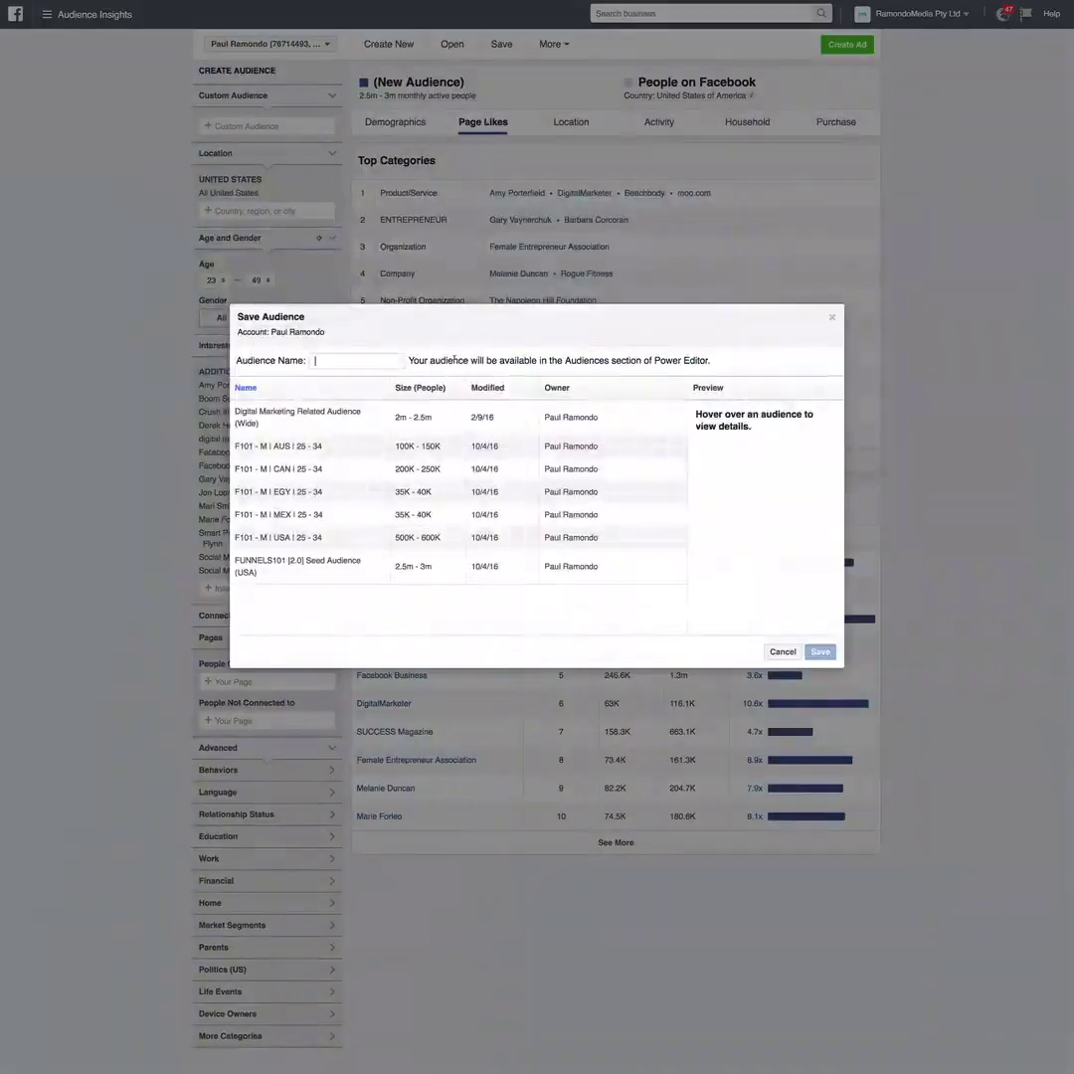
text(Seed Audience Example)
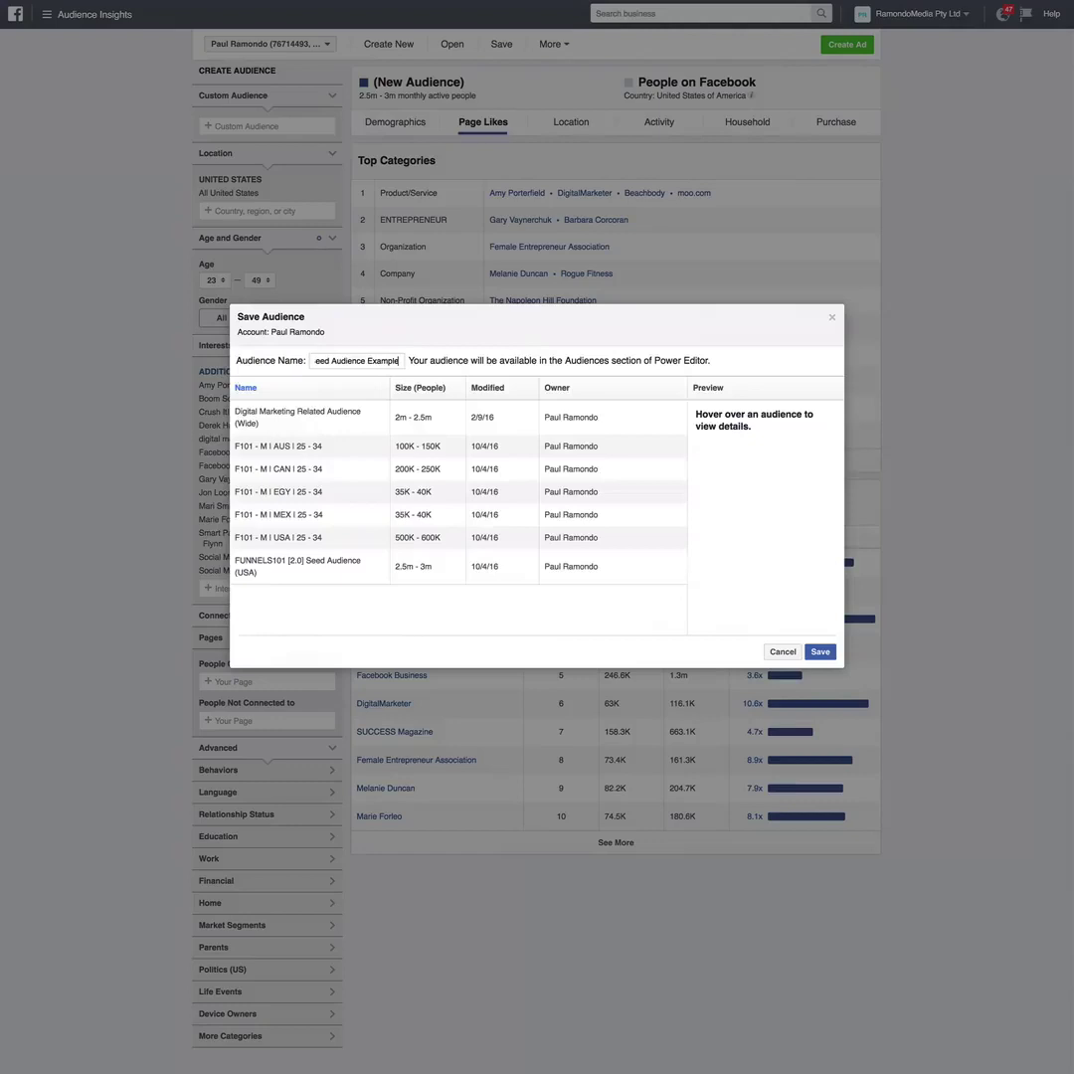
key(Home)
text(US)
click(819, 654)
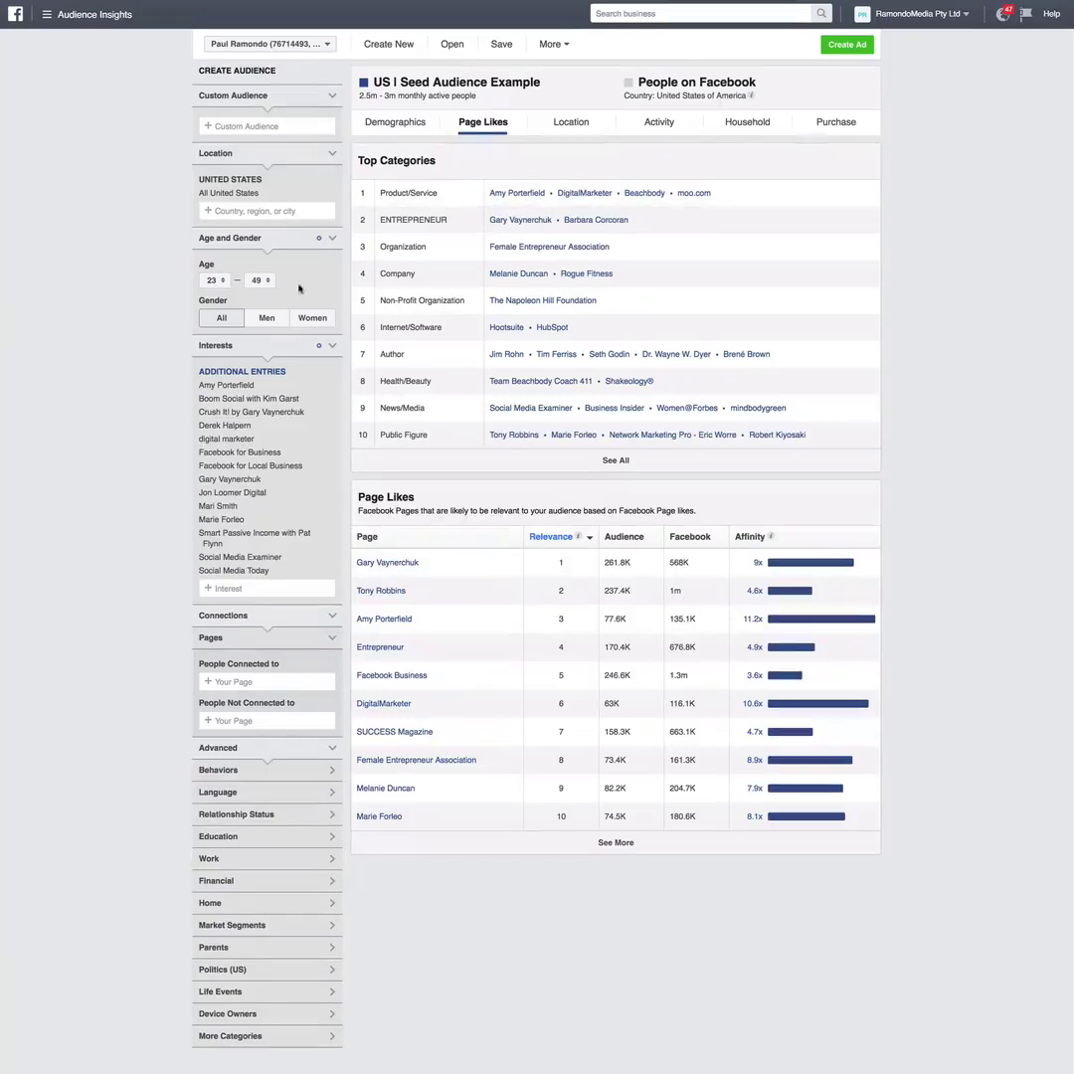
Restrict the seed audience to men and, using its demographics breakdown, set the minimum age to 25.
click(268, 320)
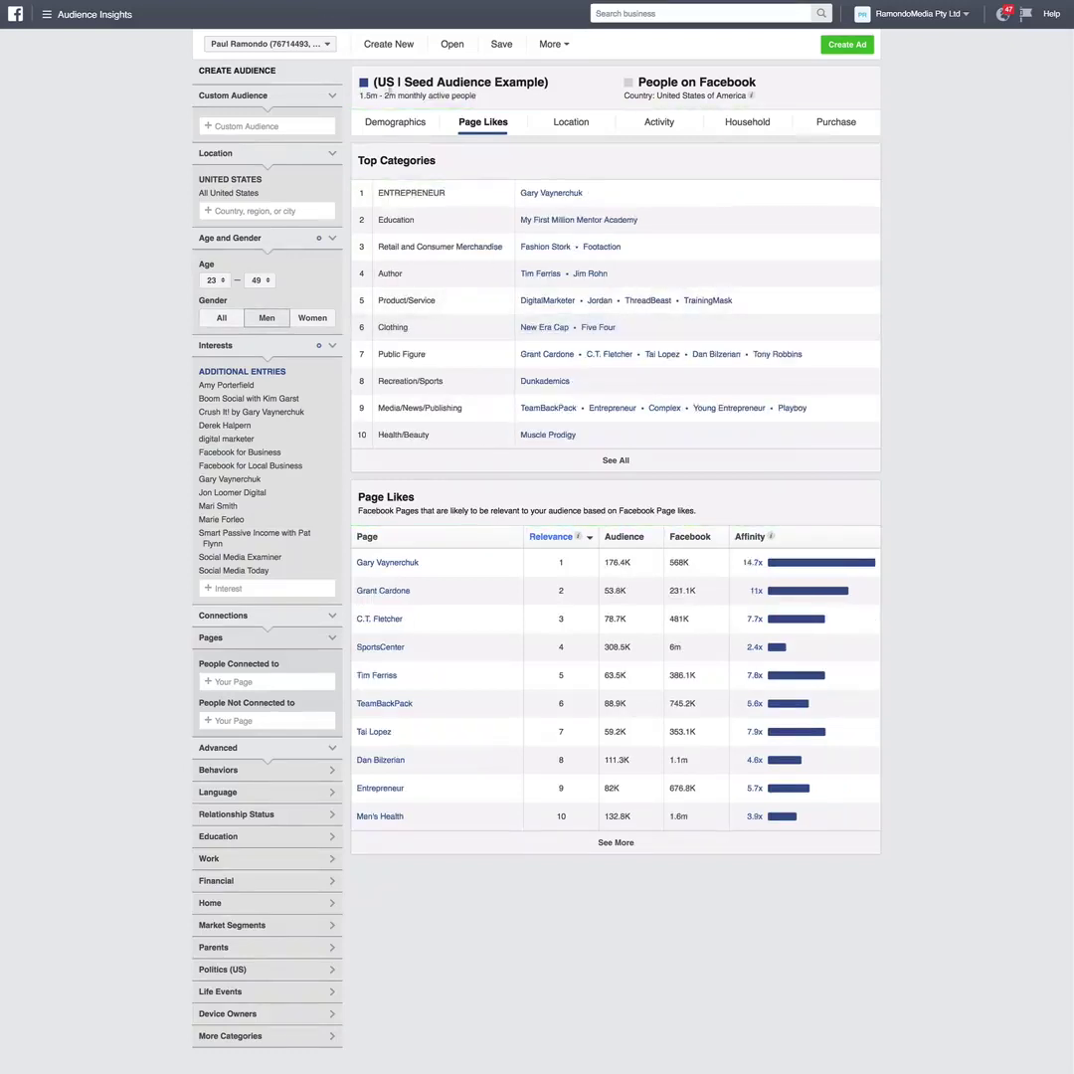
click(407, 124)
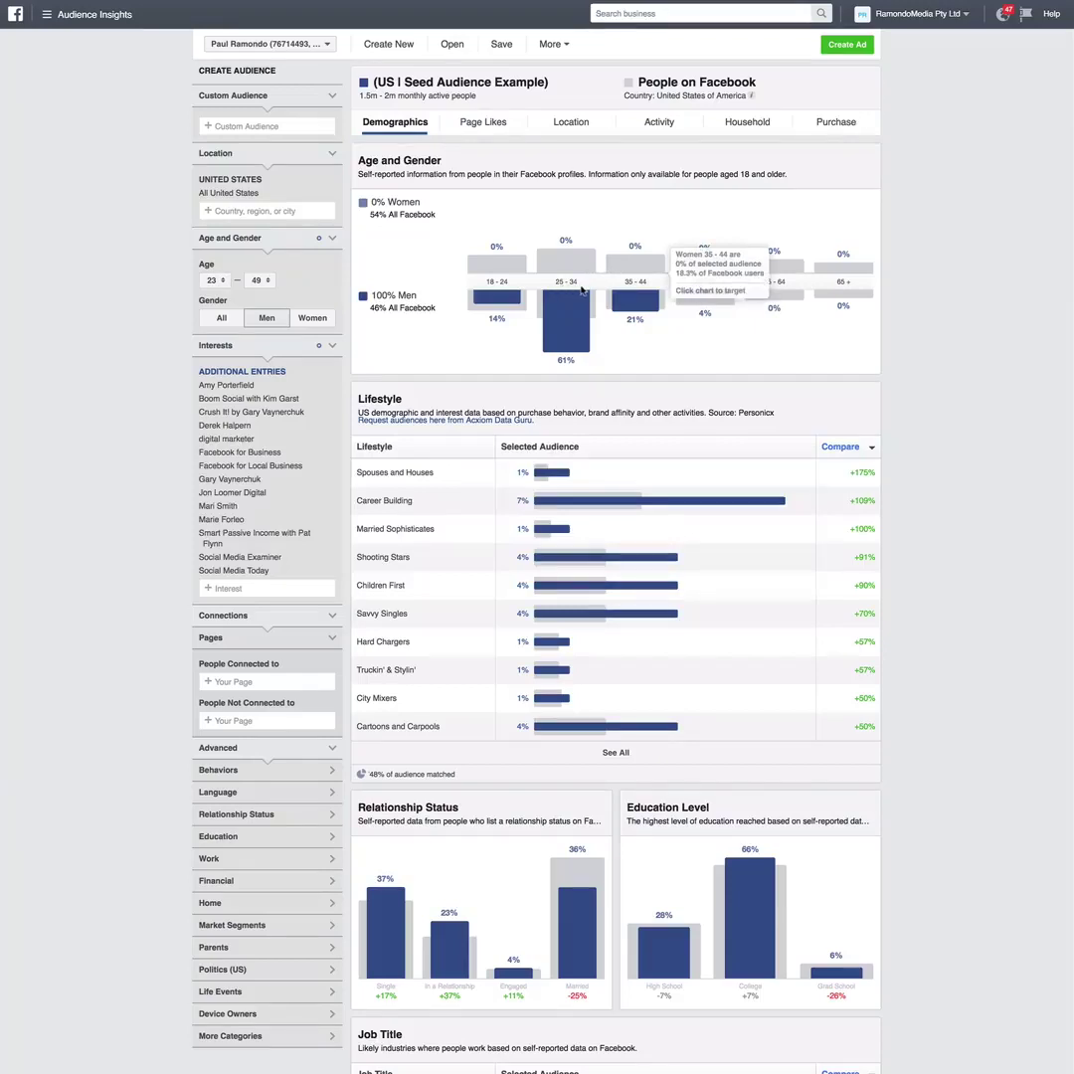
click(217, 281)
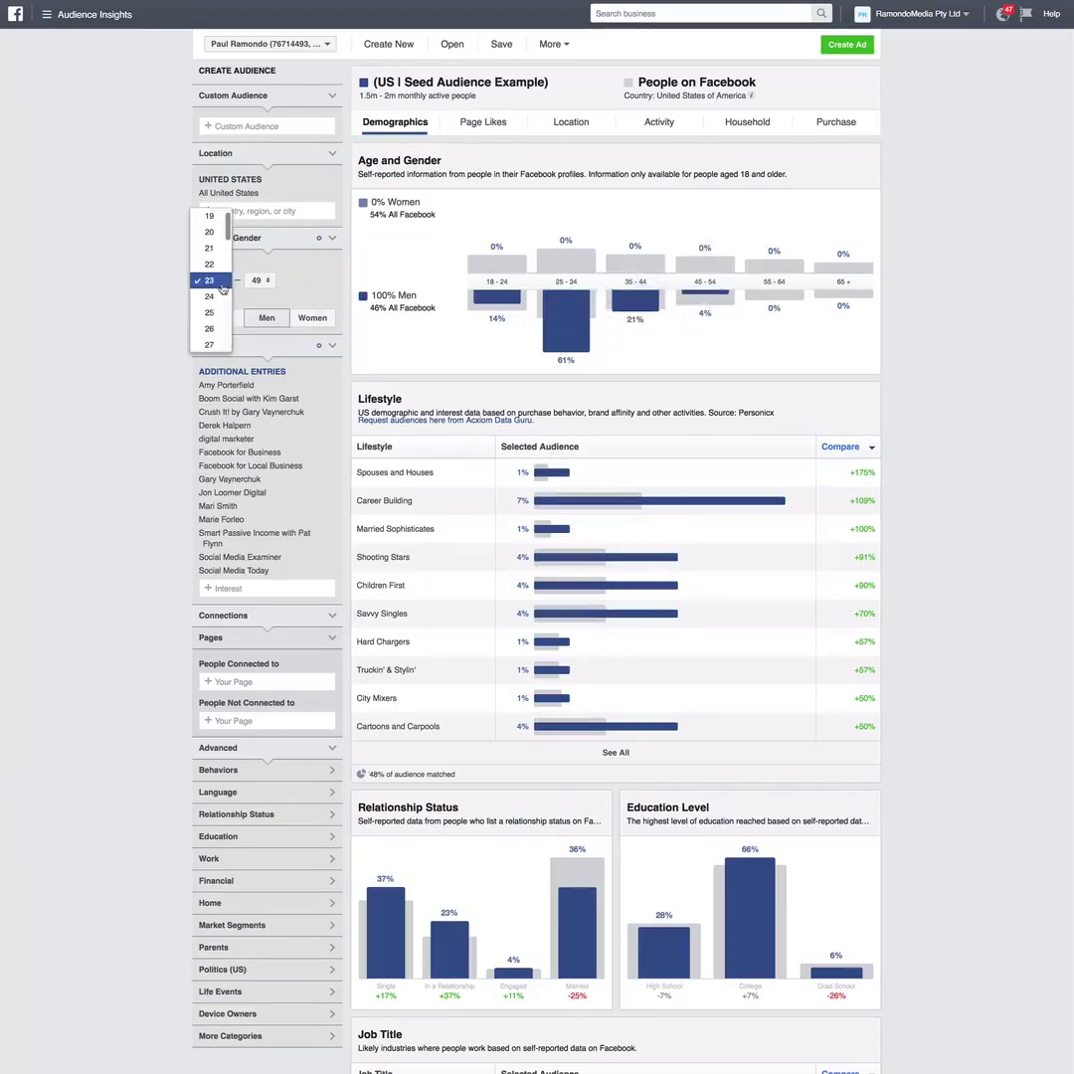
click(211, 311)
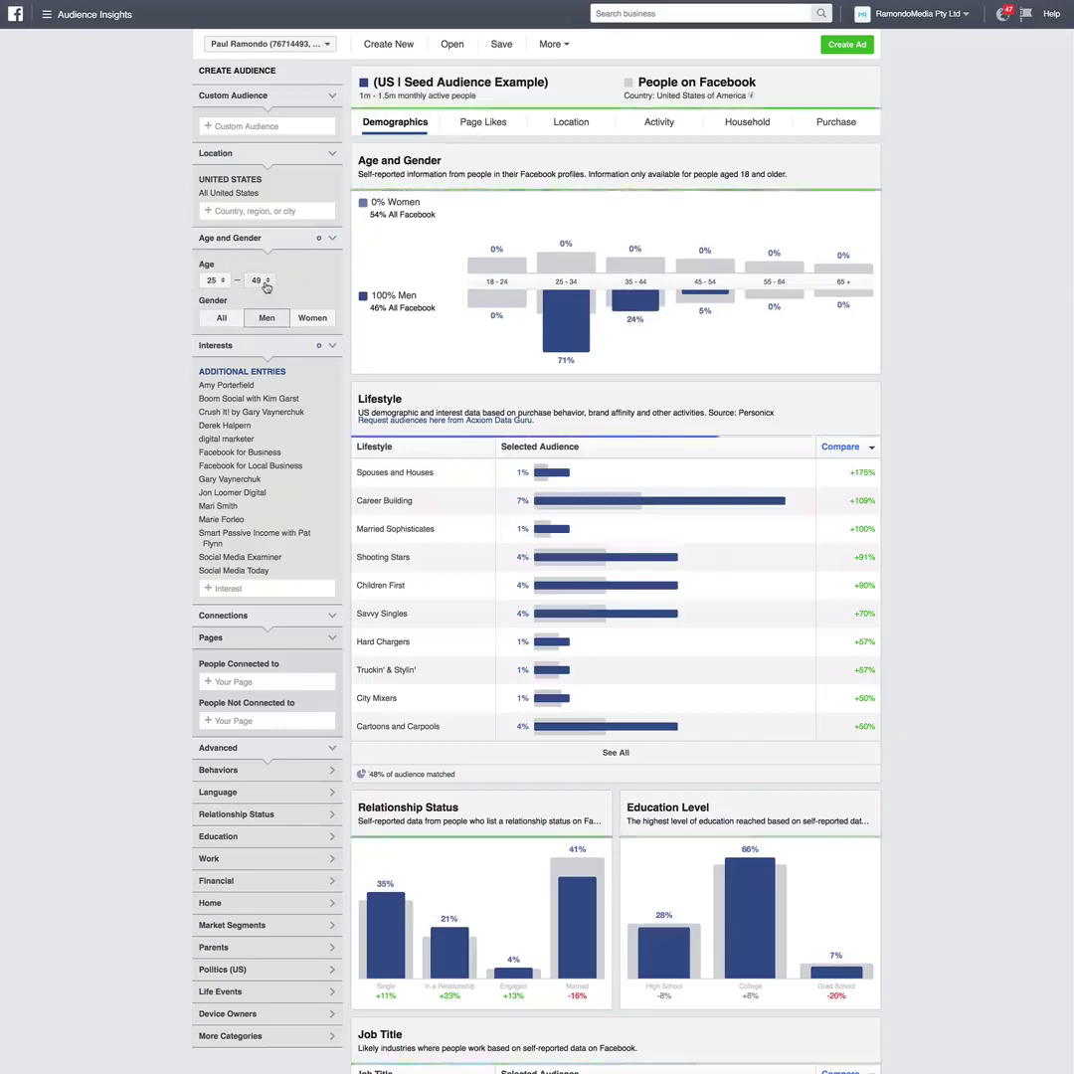
Set the audience's maximum age to 34.
click(257, 282)
key(Up)
key(Up)
key(Up)
key(Up)
key(Up)
key(Up)
key(Up)
key(Up)
key(Up)
key(Up)
key(Up)
key(Up)
key(Up)
key(Up)
key(Up)
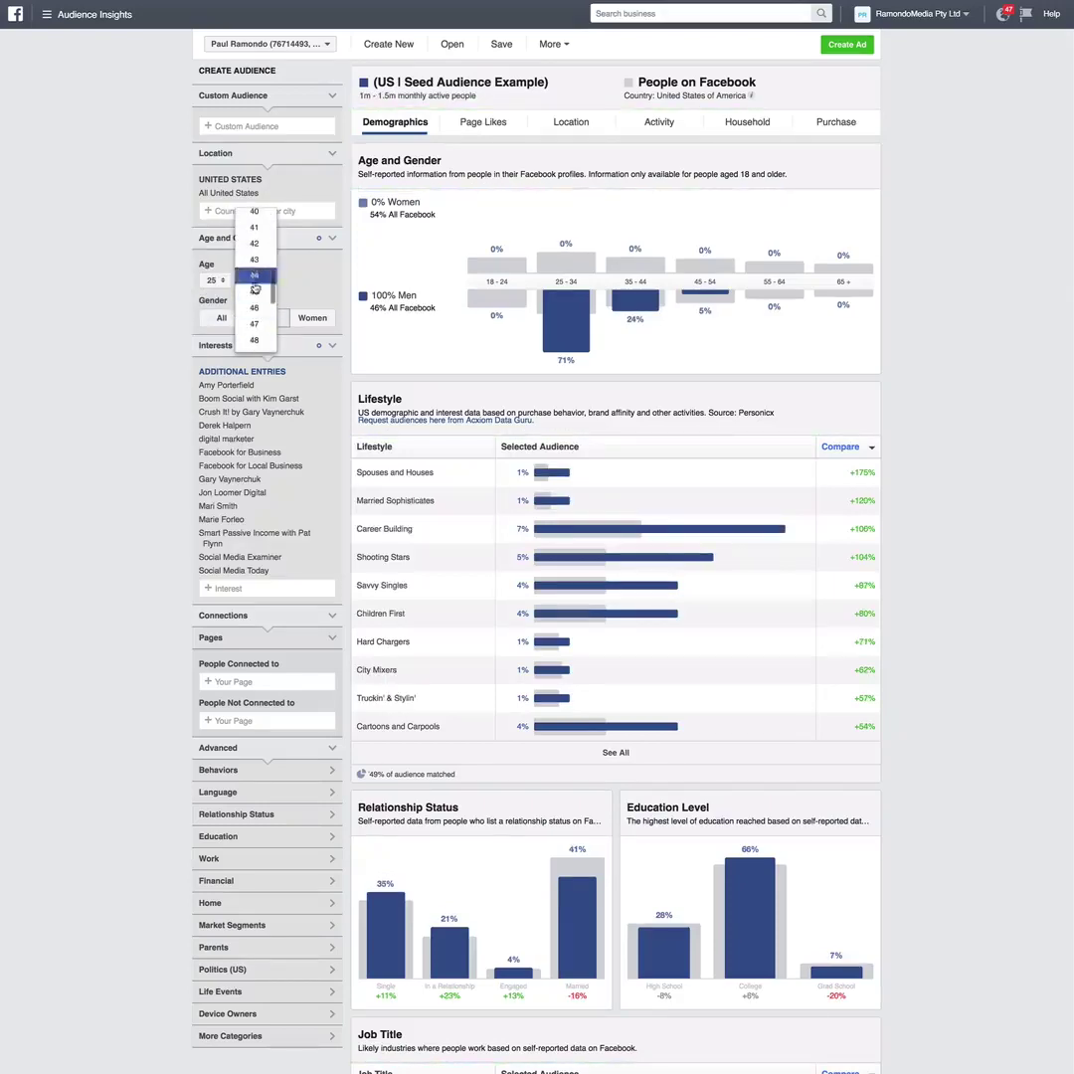
key(Return)
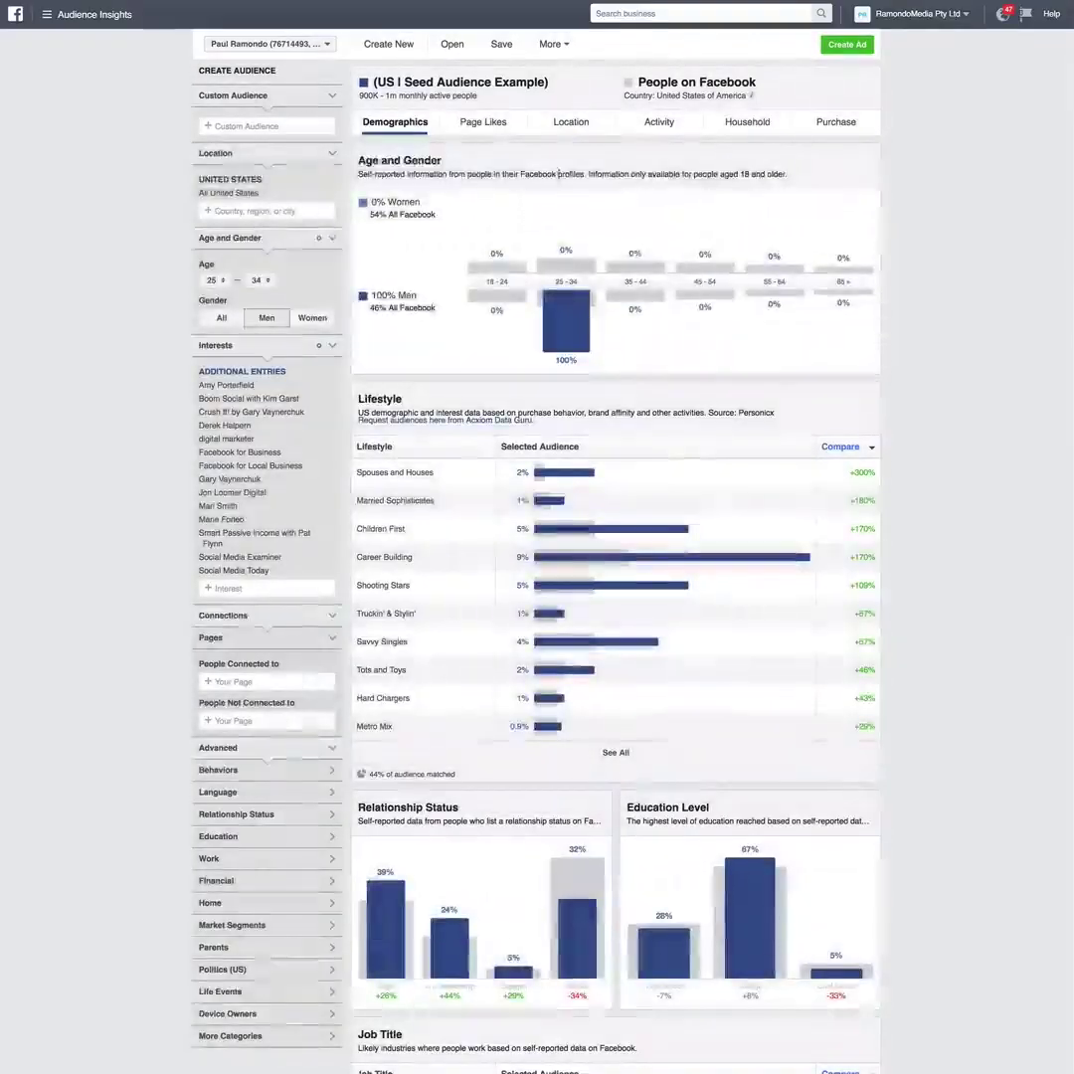
Save the male segment as a separate audience named "US | M | 25 - 34 | Seed Audience Example".
click(552, 45)
click(559, 65)
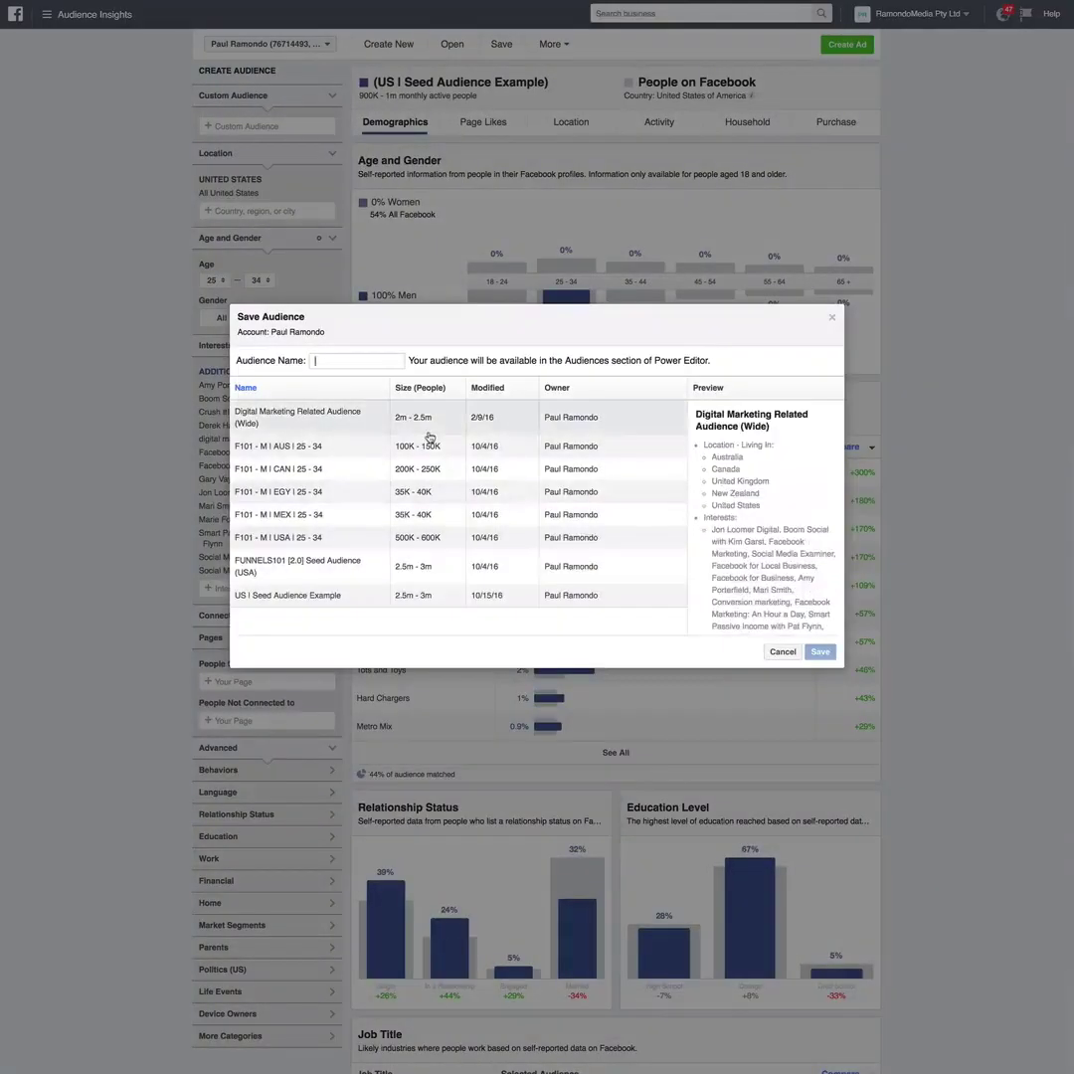
text(US)
text( |)
text( Seed Ad)
key(BackSpace)
key(BackSpace)
key(BackSpace)
key(BackSpace)
key(BackSpace)
key(BackSpace)
key(BackSpace)
text(M | 25 - 34 )
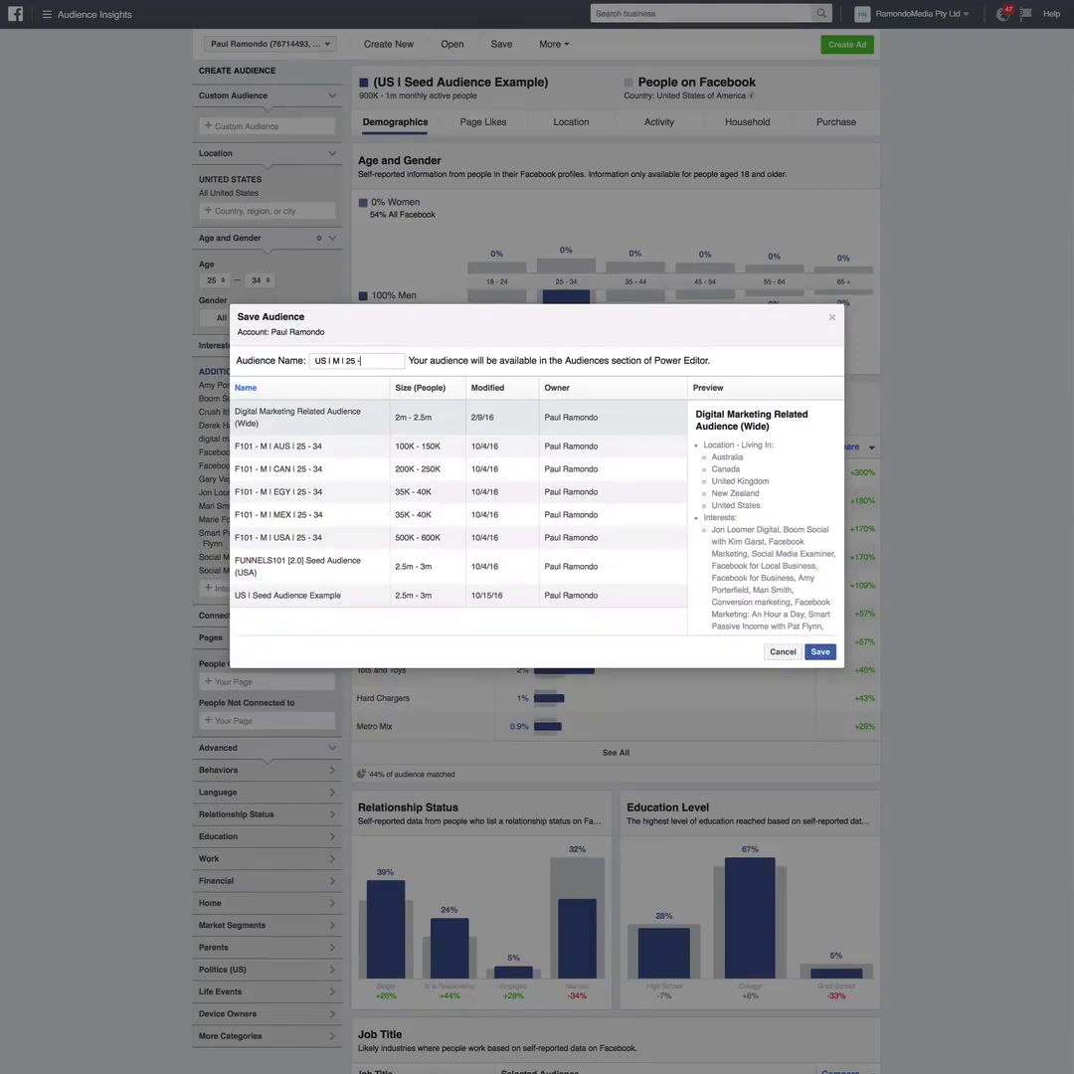
text(| Seed AD)
key(BackSpace)
text(udience Exa,ple)
key(BackSpace)
key(BackSpace)
key(BackSpace)
key(BackSpace)
text(mple)
click(820, 652)
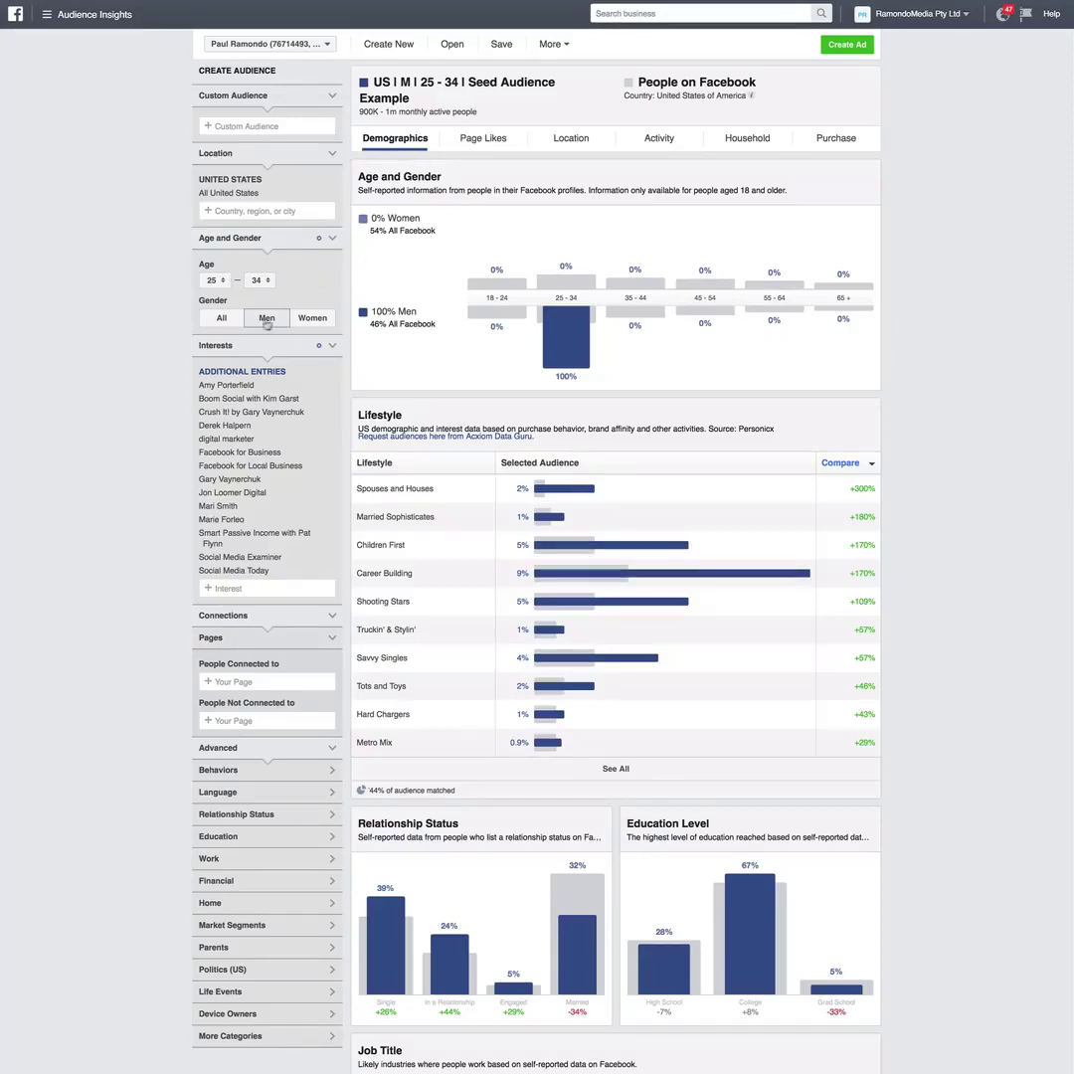
Change the audience's gender targeting to women, keeping the 25 to 34 age range.
click(322, 325)
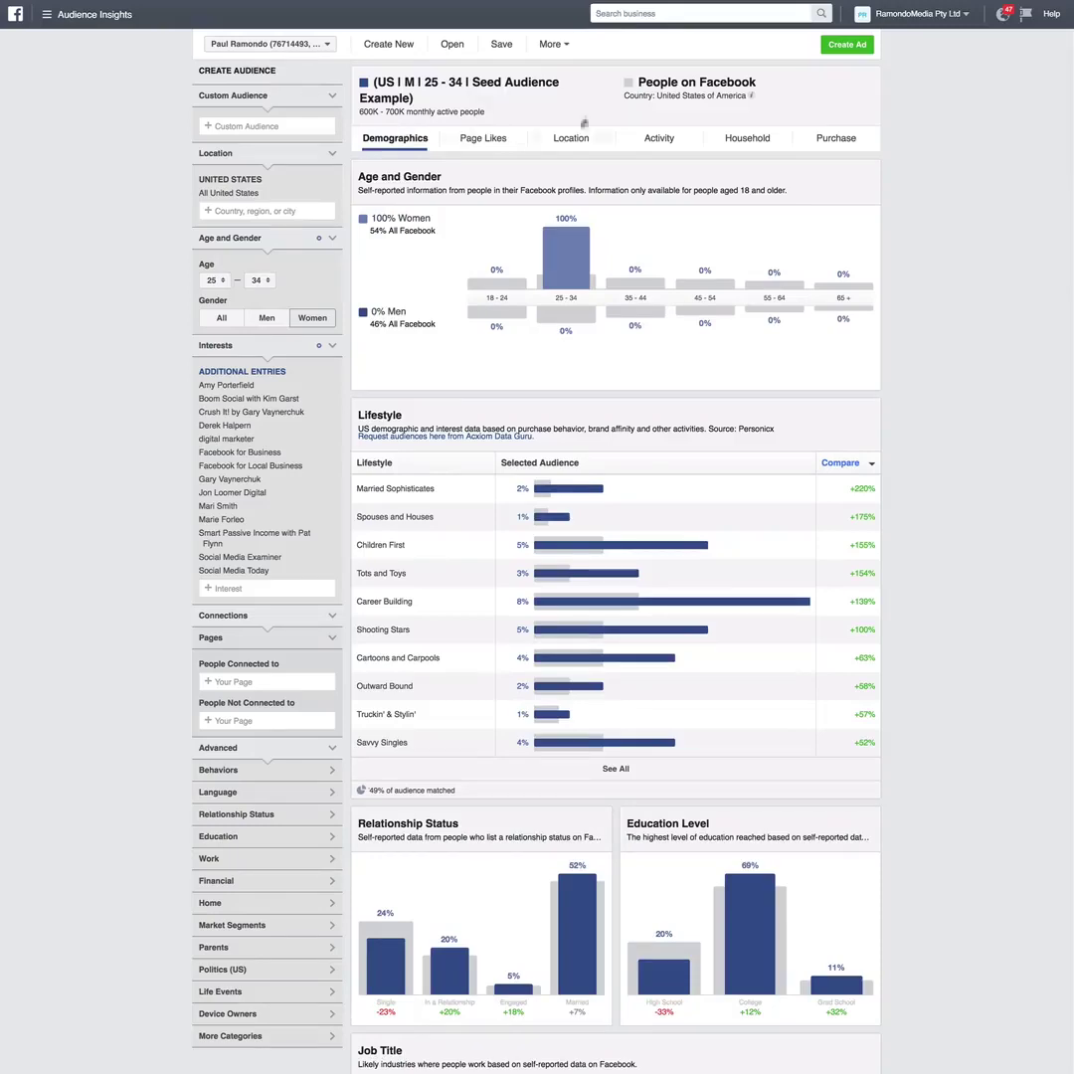
click(563, 49)
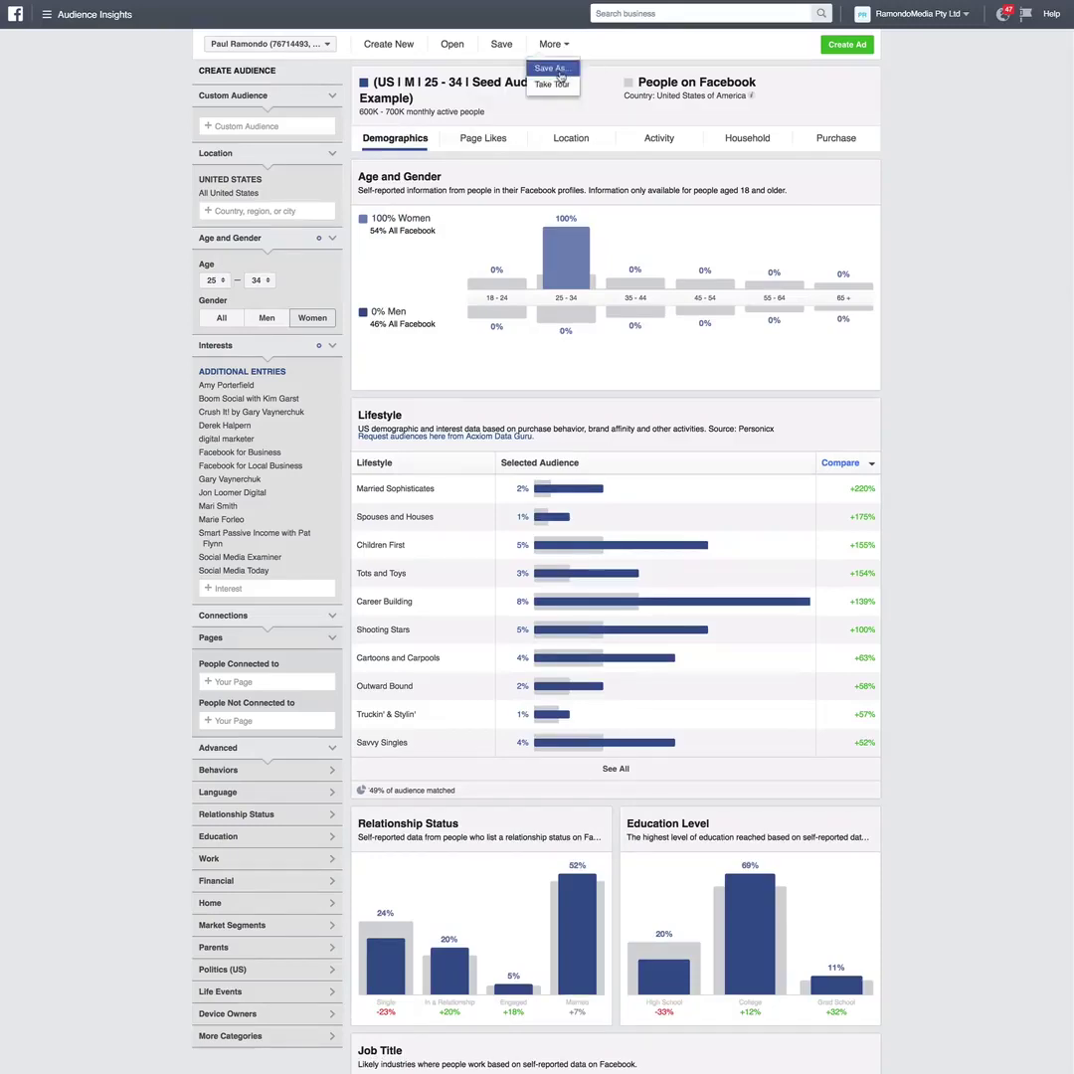
click(560, 71)
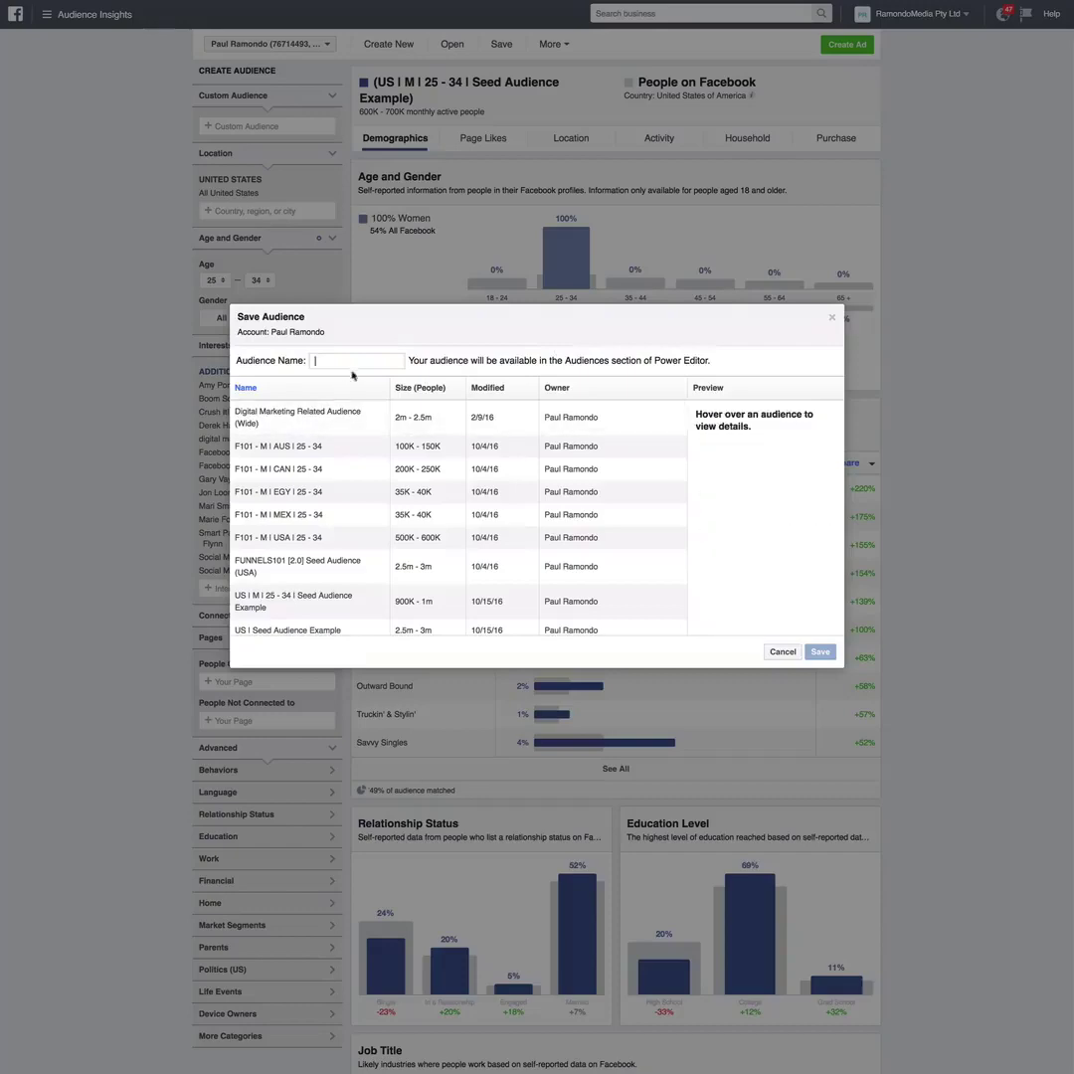
click(783, 651)
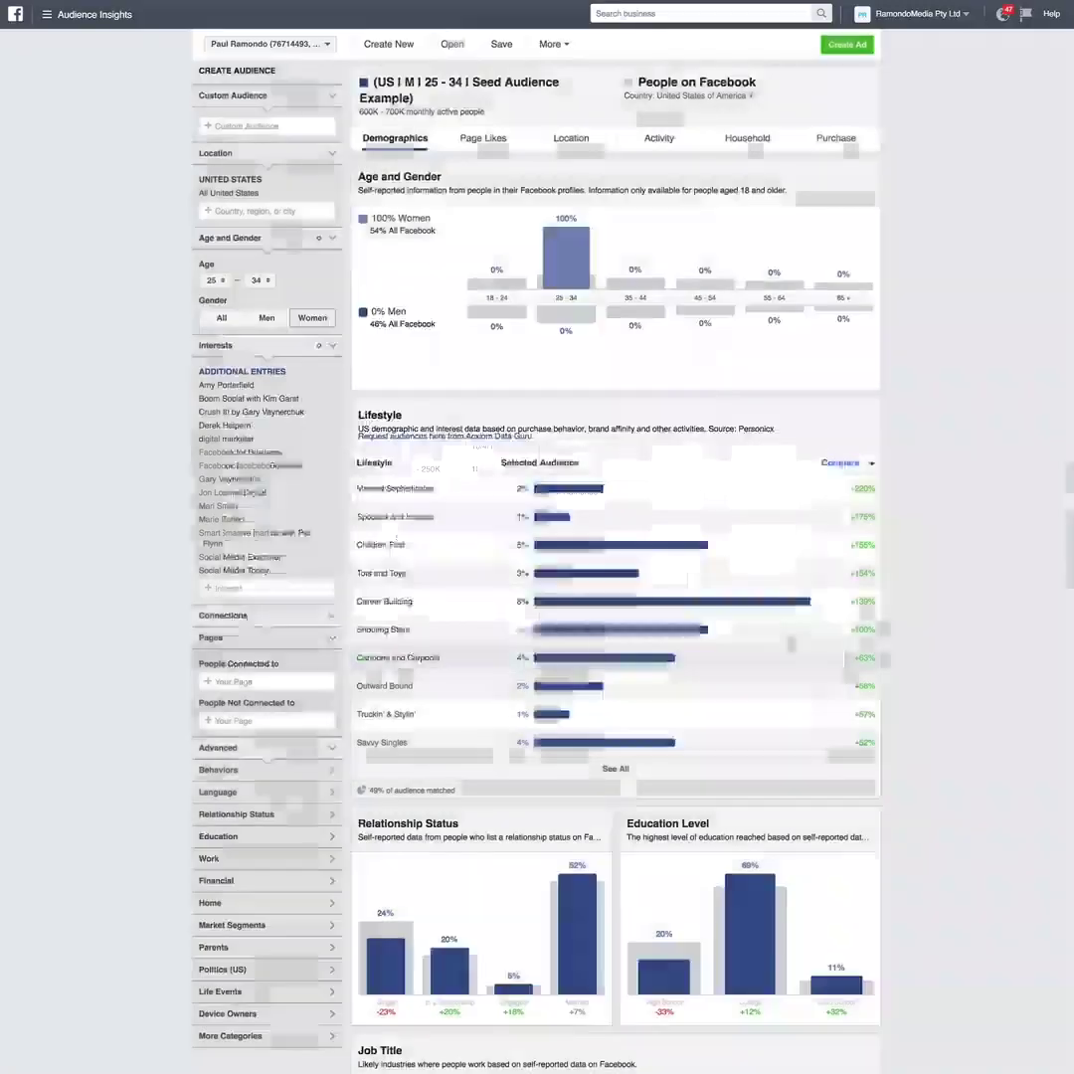
Save the female segment as a separate audience named "US | F | 25 - 34 | Seed Audience Example", reusing the male audience's name with F for M.
click(553, 44)
click(557, 70)
click(379, 360)
click(379, 360)
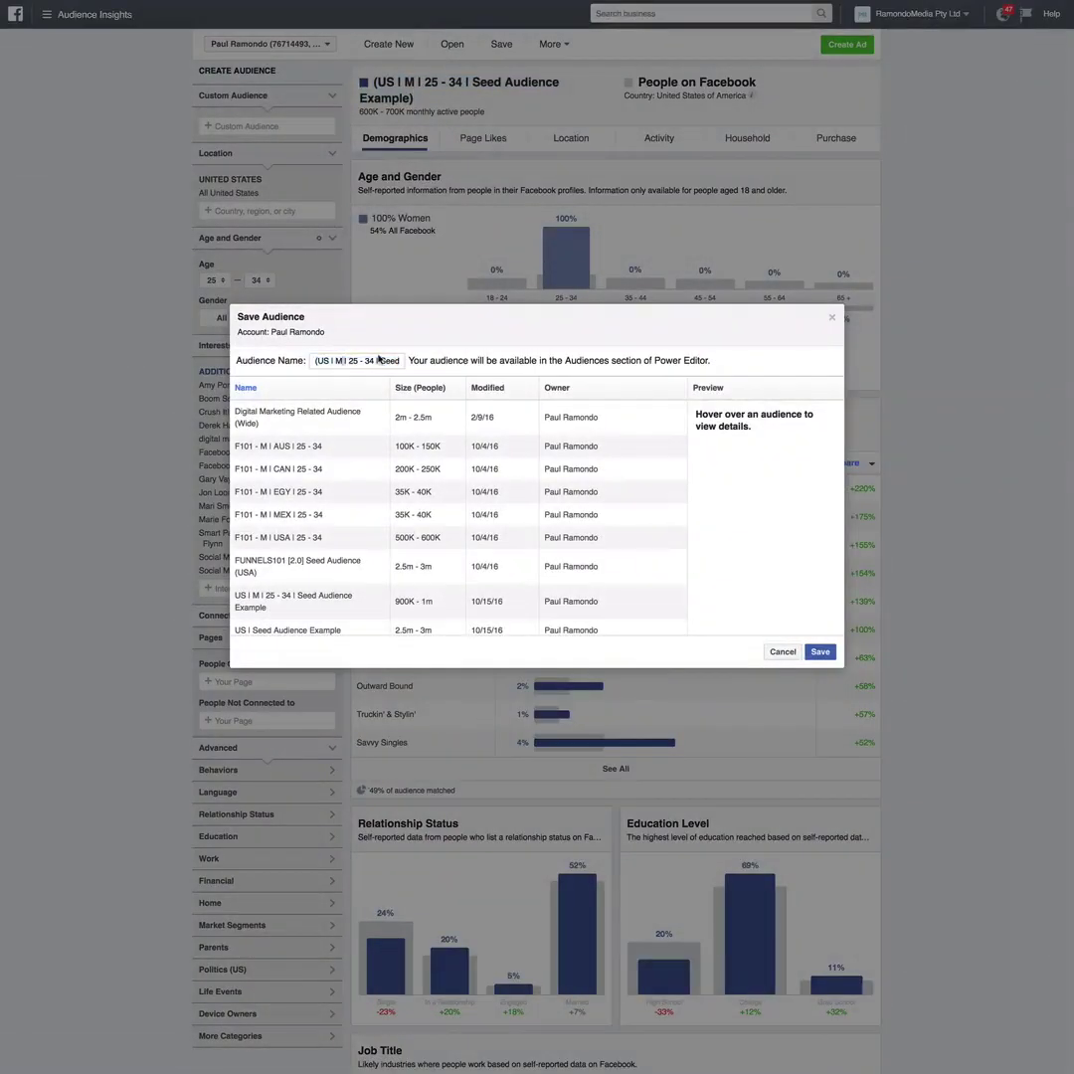
double_click(339, 360)
text(F)
drag(315, 361, 386, 362)
click(400, 362)
click(820, 653)
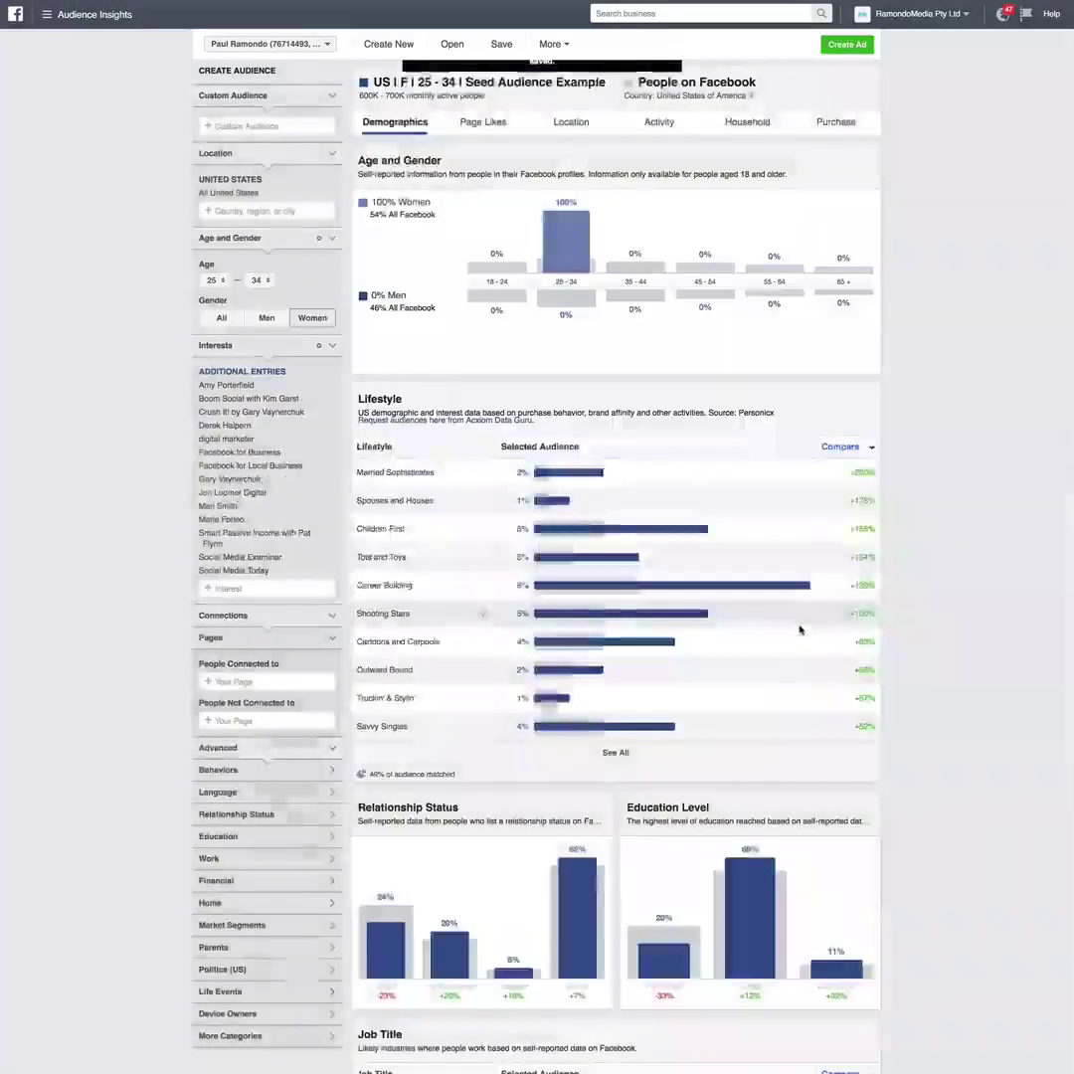